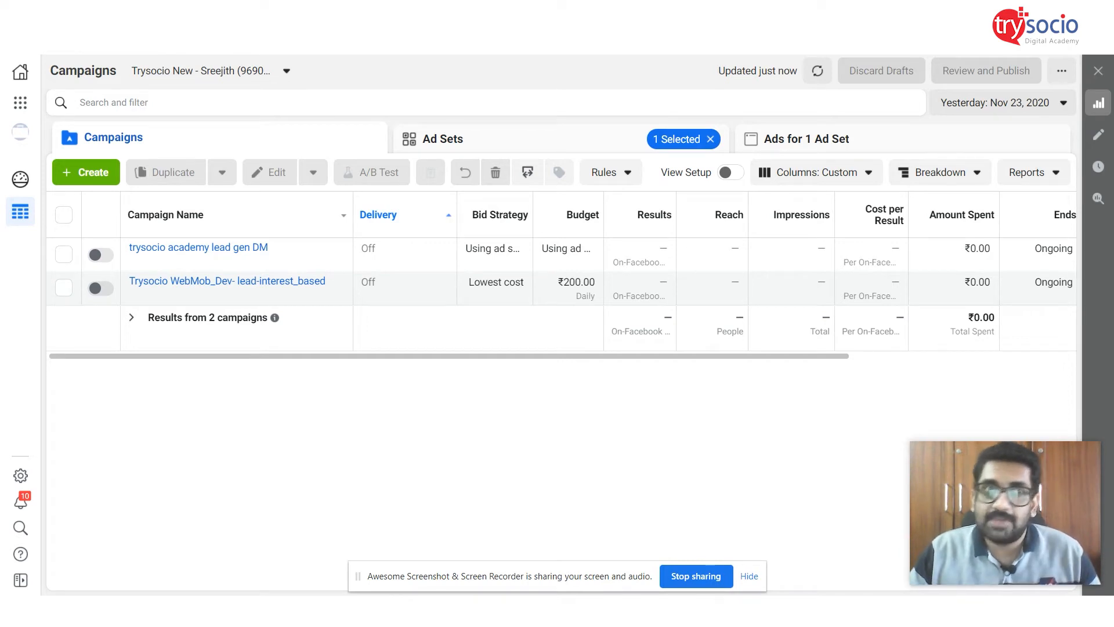
Step: Switch to the Facebook home page and open Ads Manager from there
click(75, 12)
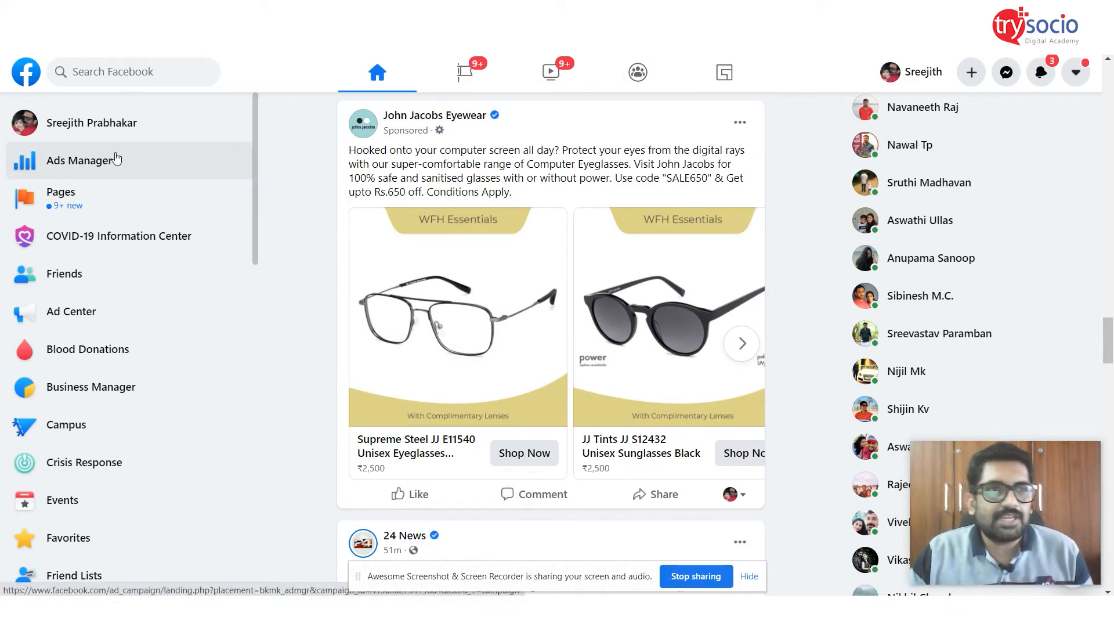
click(90, 171)
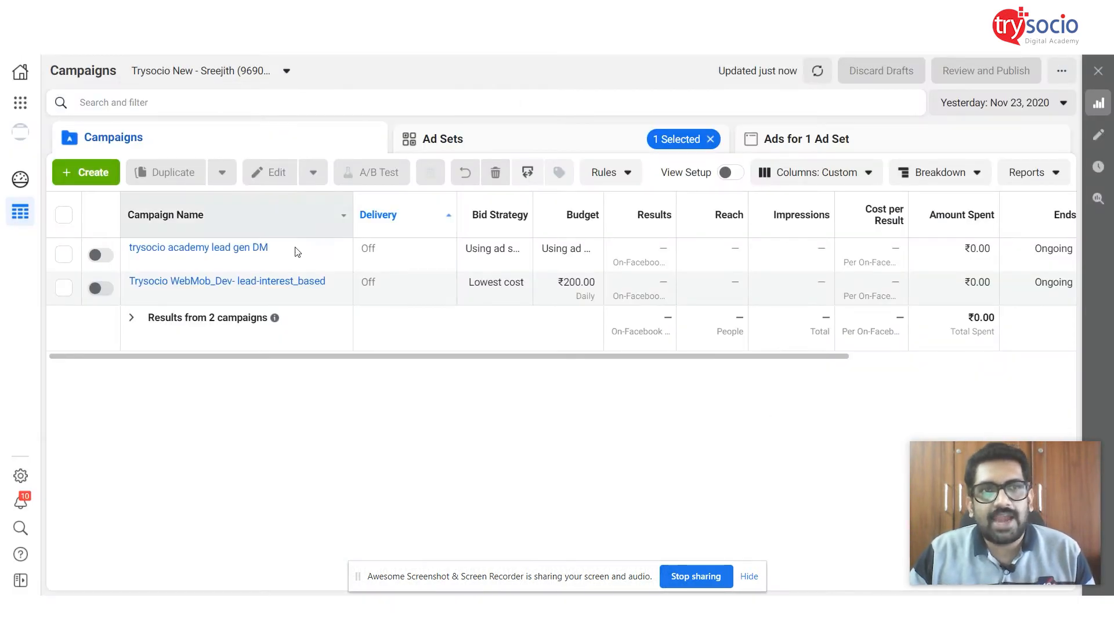
mouse_move(295, 268)
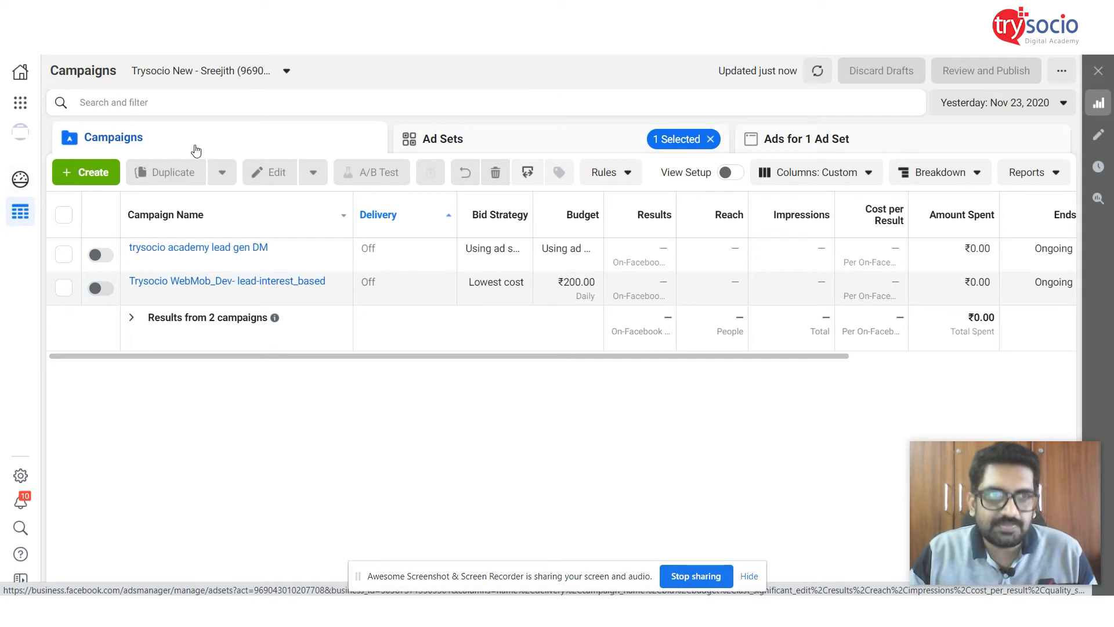
Step: Create a new campaign with the Lead generation objective
click(81, 173)
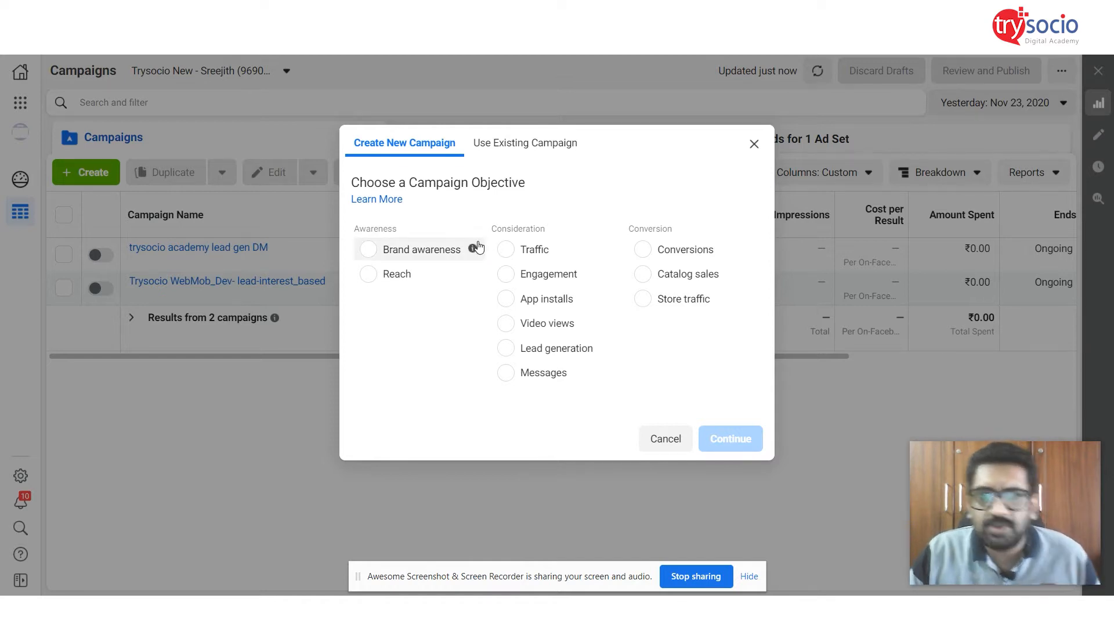
drag(531, 227, 497, 222)
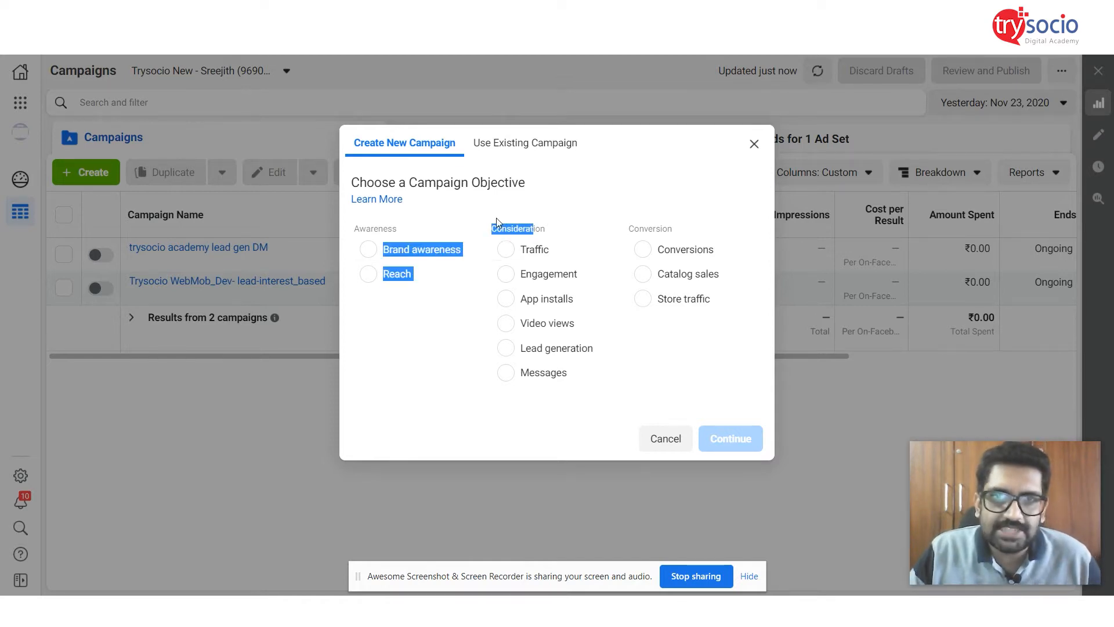
click(537, 348)
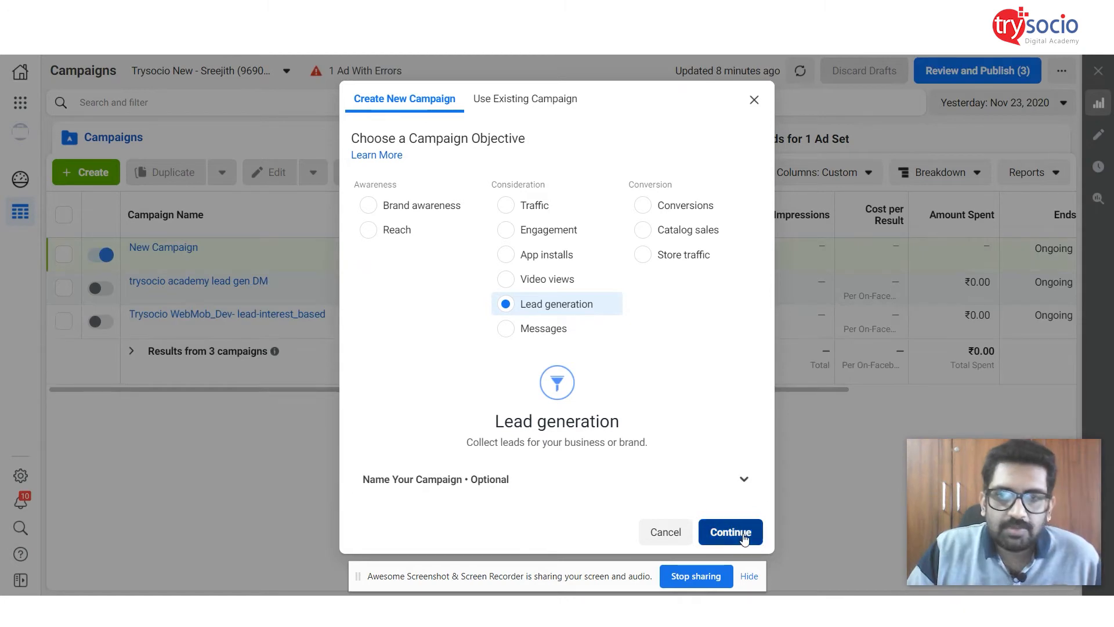
click(744, 534)
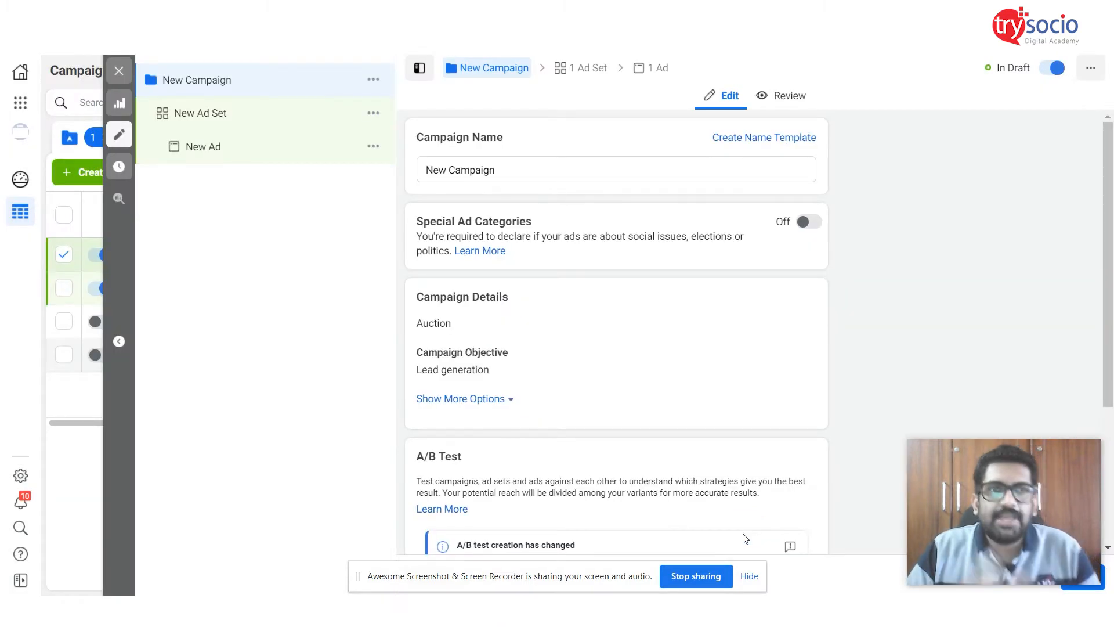
Step: Name the campaign "trysocio digital academy"
click(505, 171)
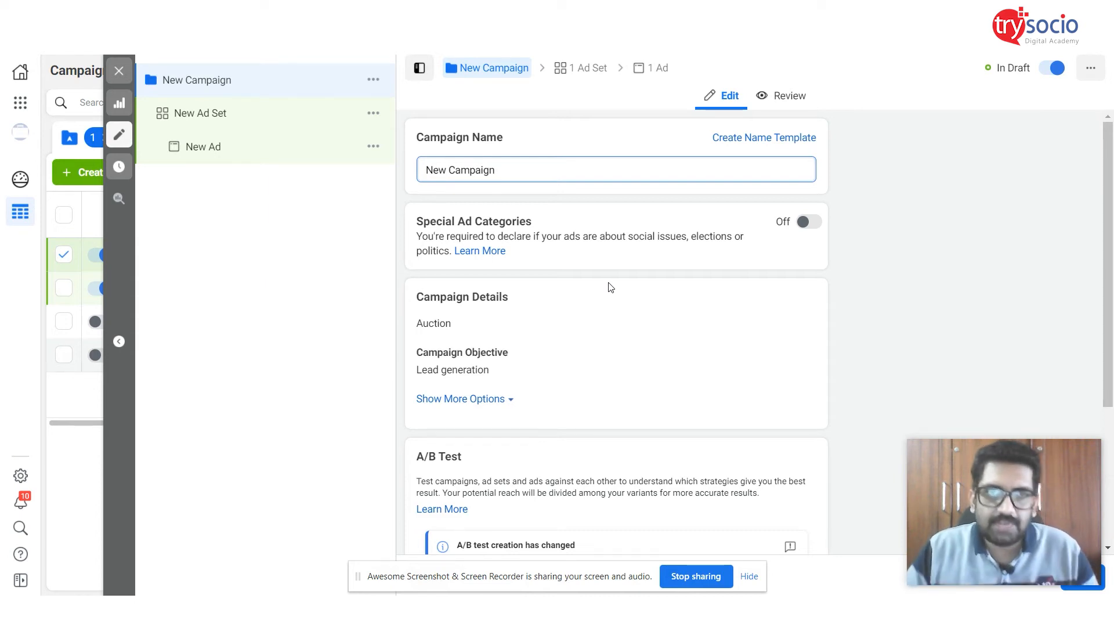
scroll(734, 296, down, 3)
scroll(702, 364, up, 3)
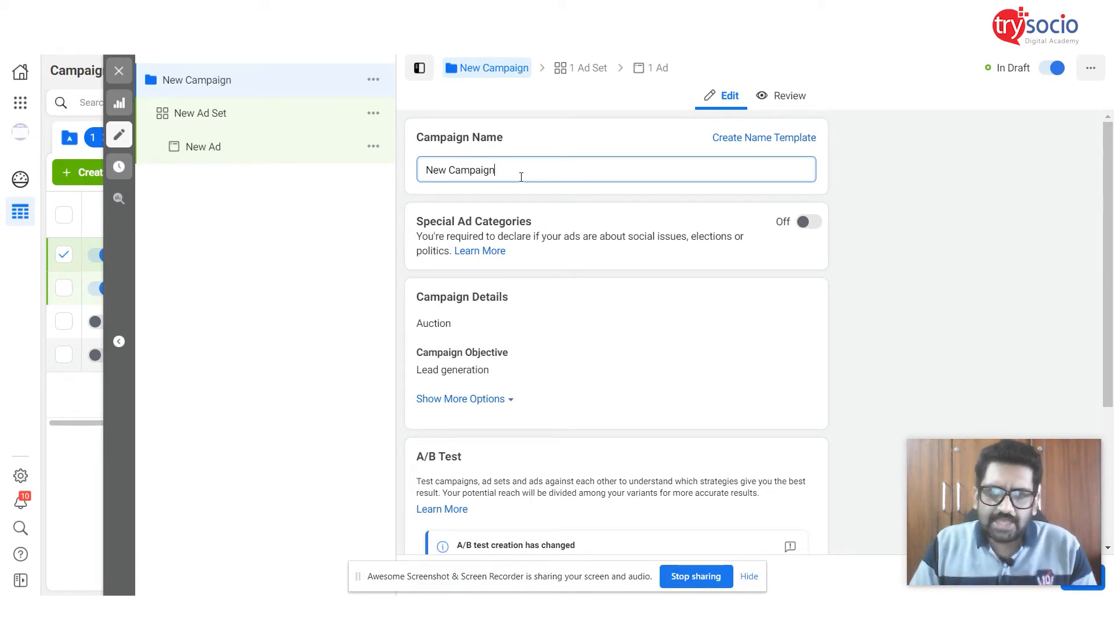
drag(498, 170, 308, 172)
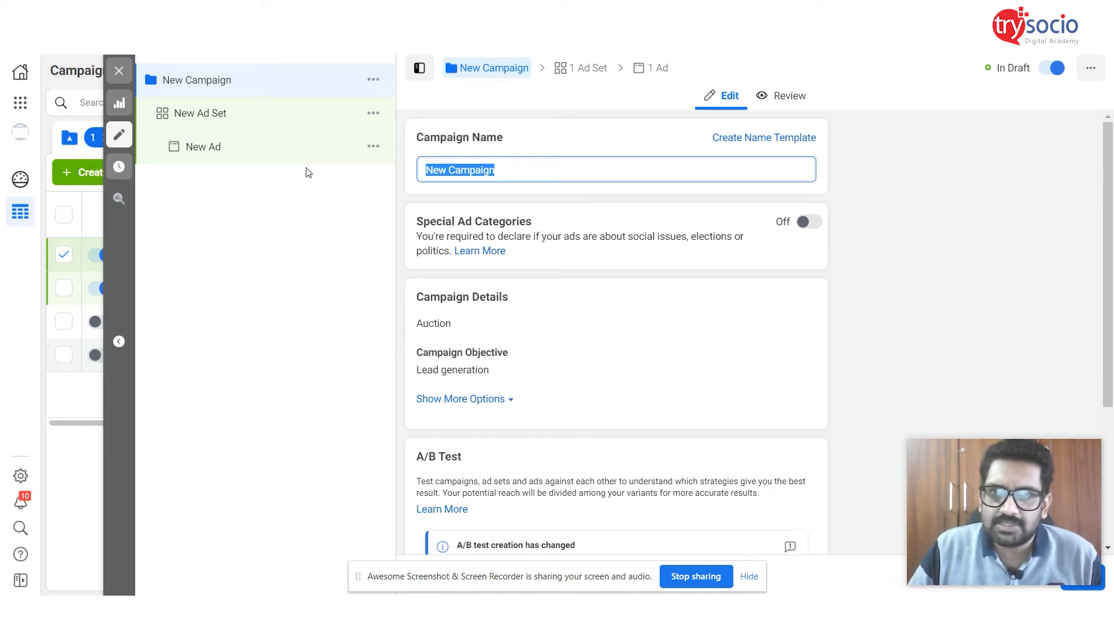
text(trysocio digital academy)
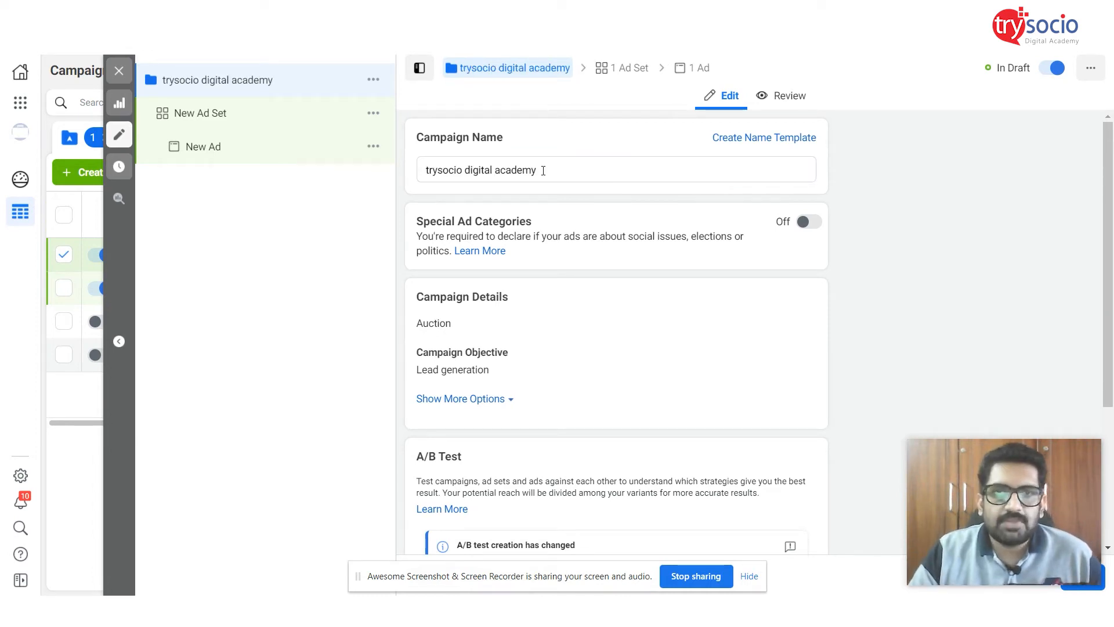
Step: Look over the remaining campaign settings and open the new ad set, keeping its default name
scroll(543, 170, down, 1)
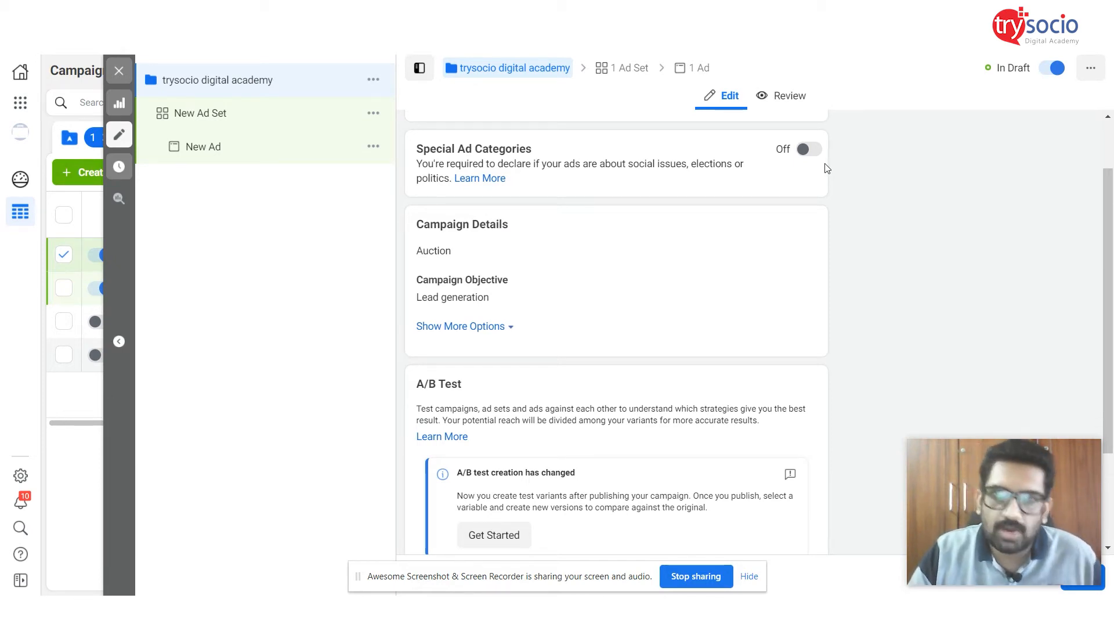
scroll(848, 192, down, 3)
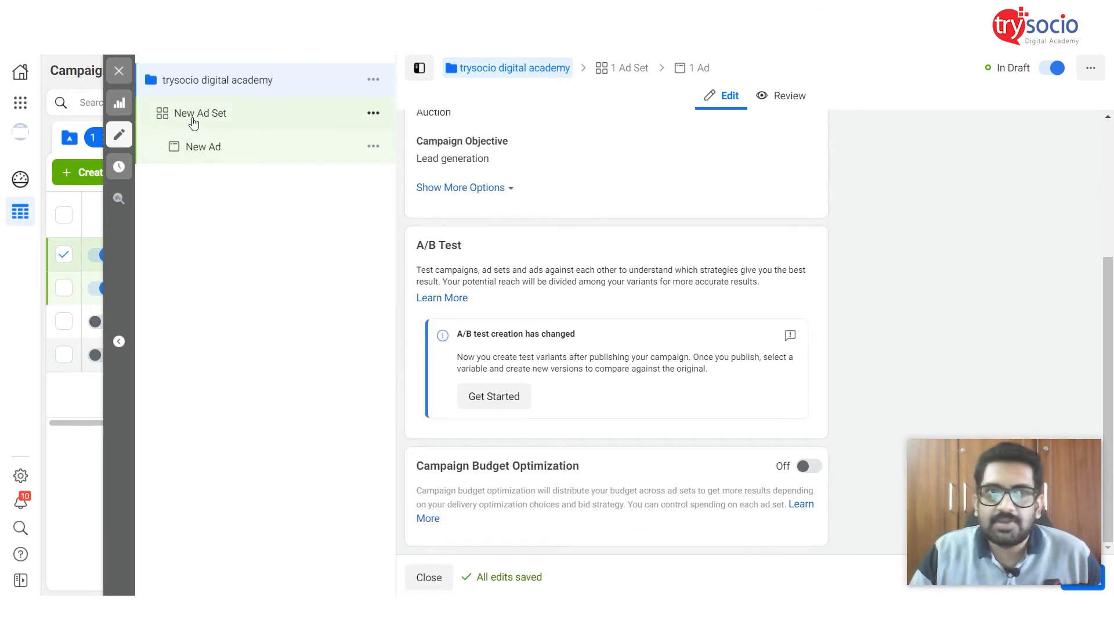
click(217, 117)
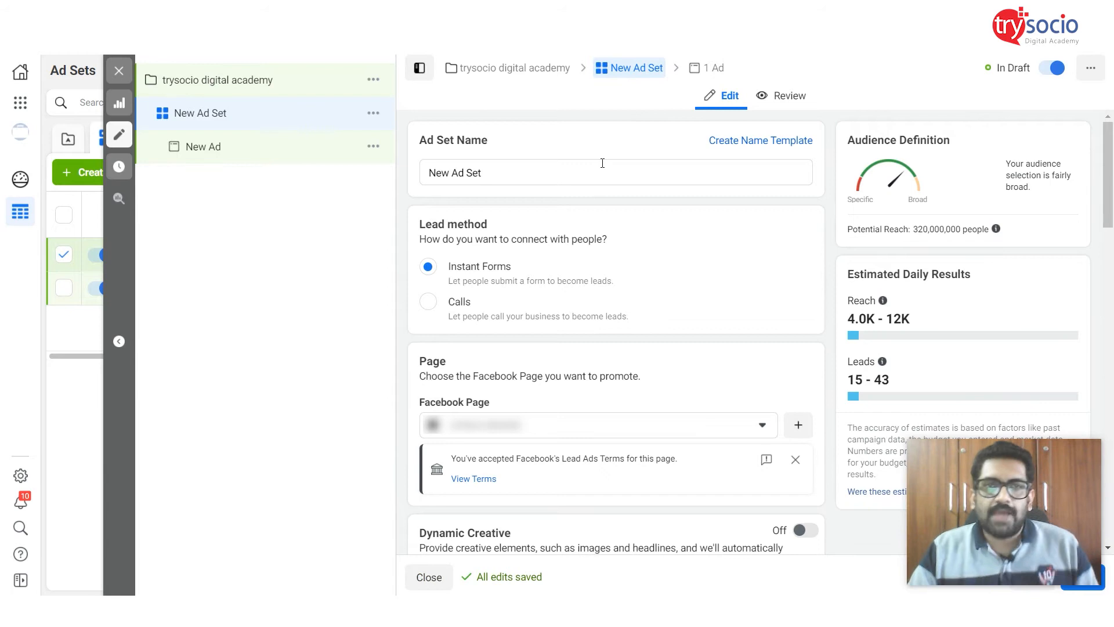
click(558, 171)
key(ctrl+a)
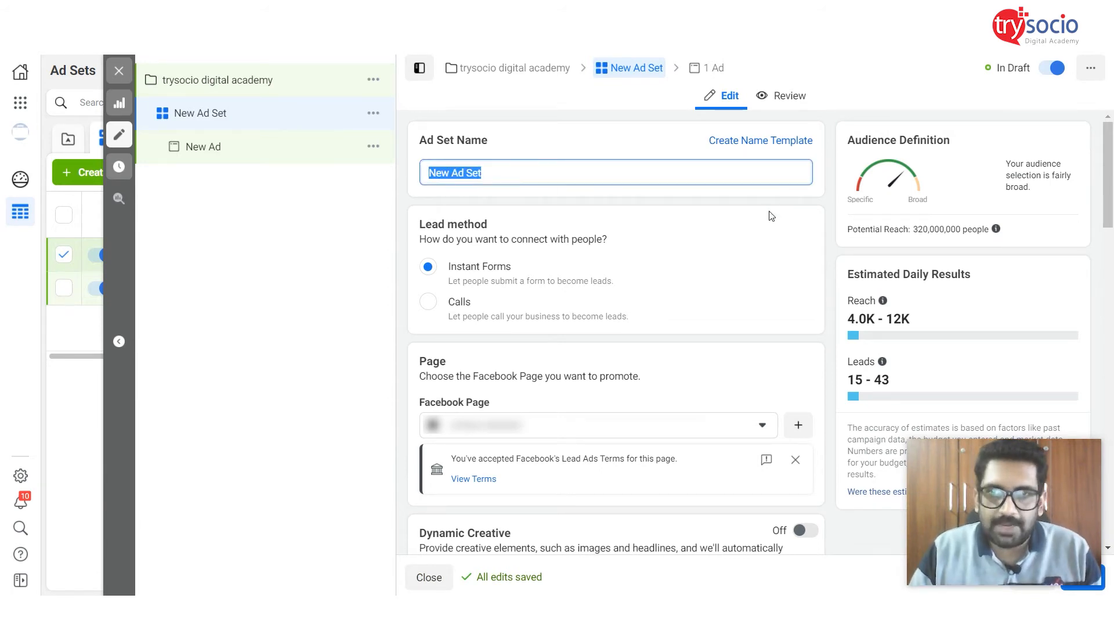
click(752, 234)
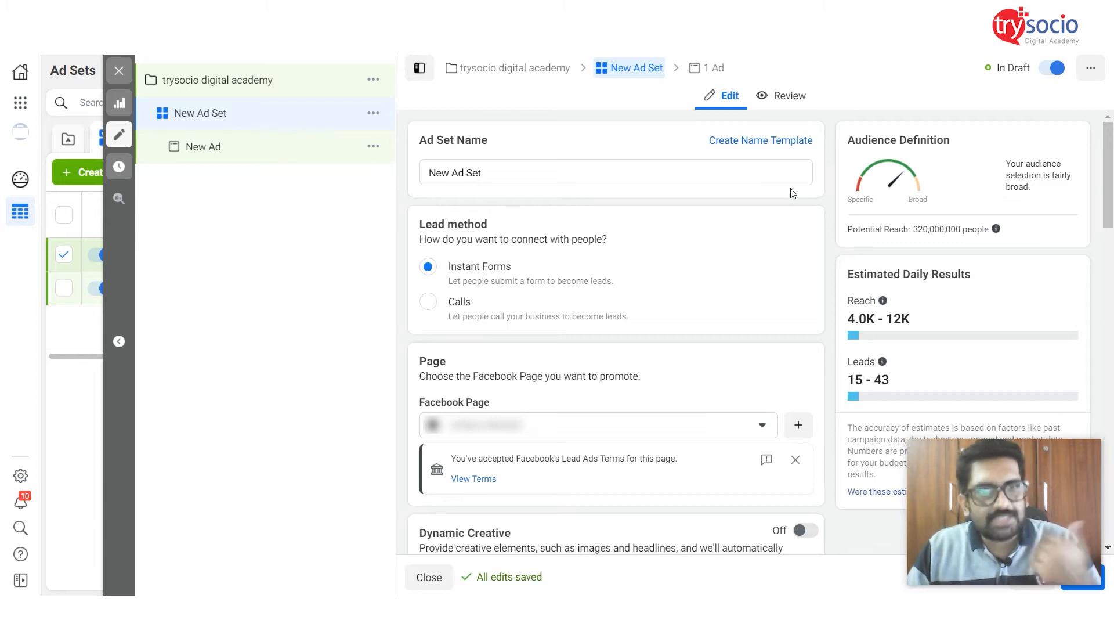
Step: Check the ad set's lead method and Facebook Page choice, and view the page's Lead Ads Terms
scroll(606, 159, down, 2)
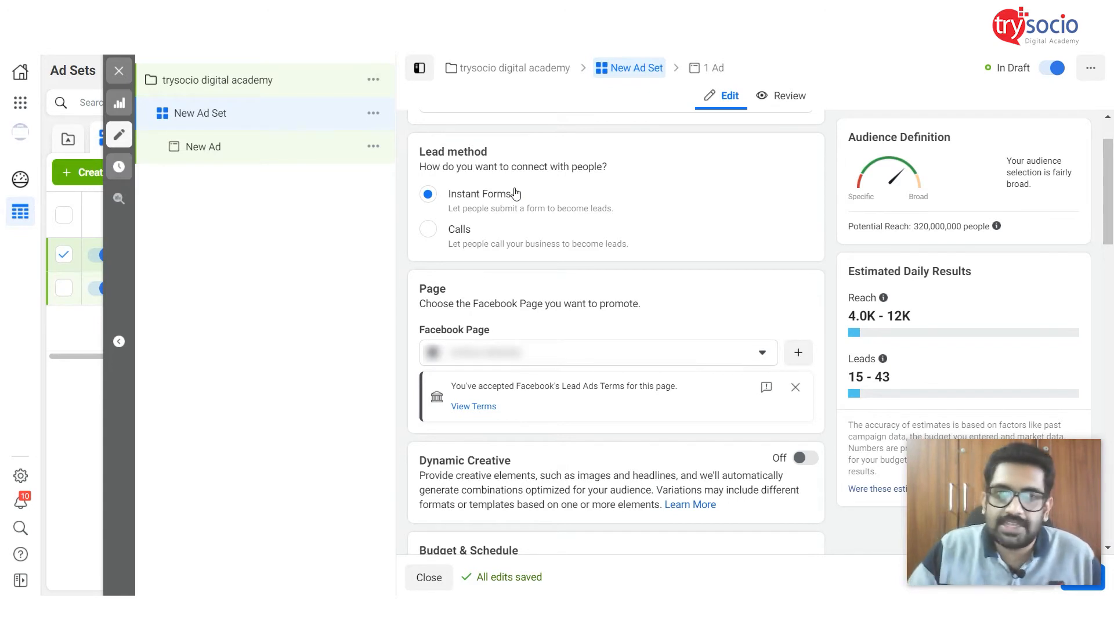
scroll(522, 197, down, 3)
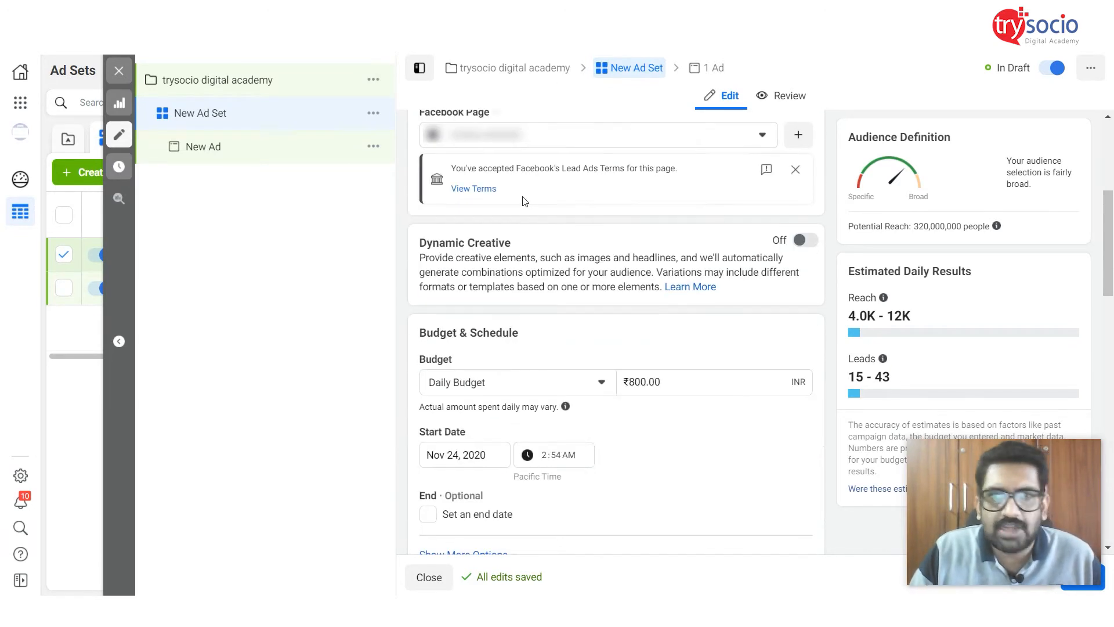
scroll(521, 182, up, 2)
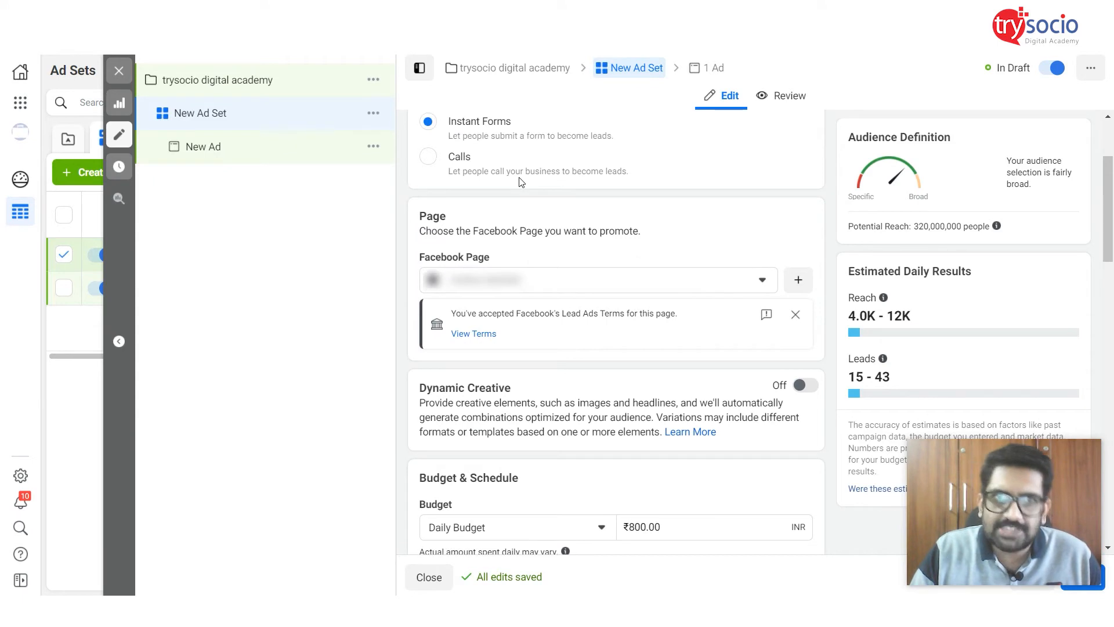
scroll(520, 182, down, 1)
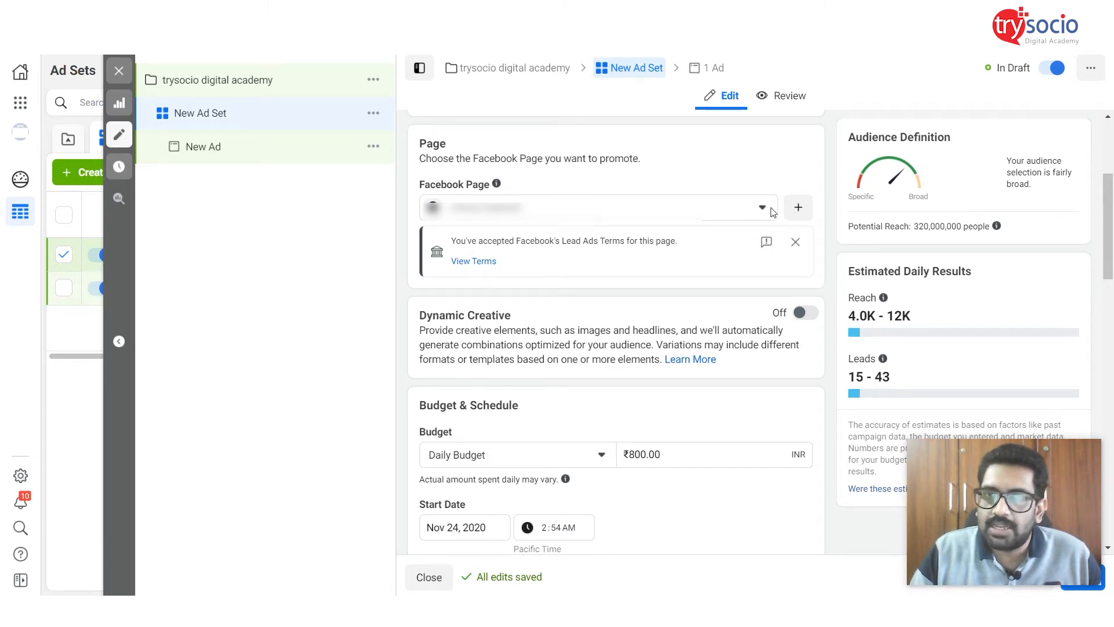
click(755, 217)
click(756, 177)
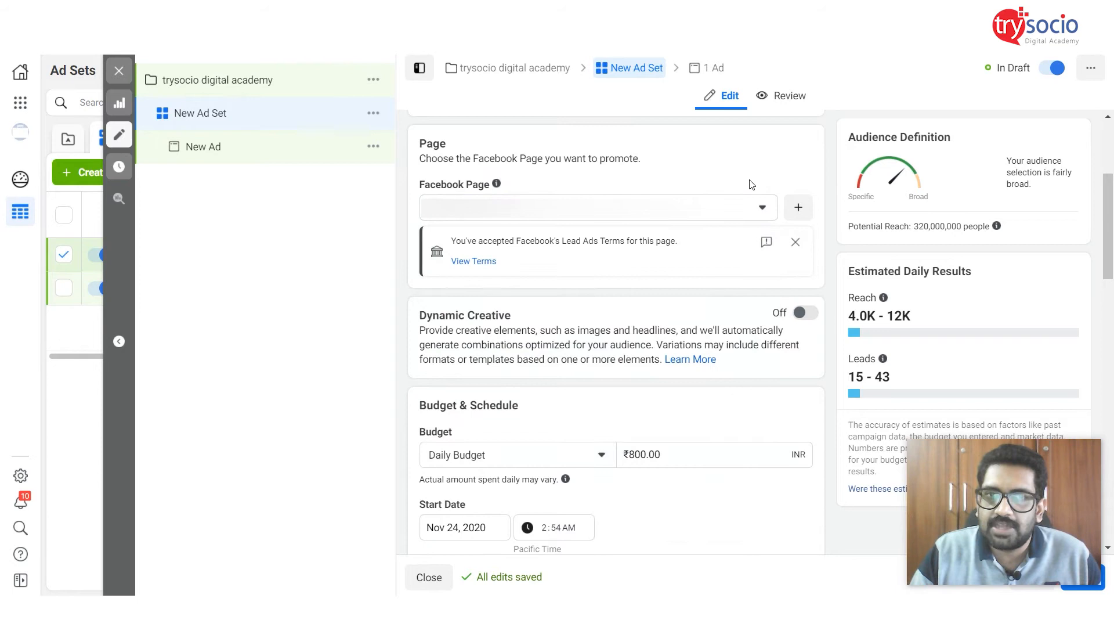
click(467, 263)
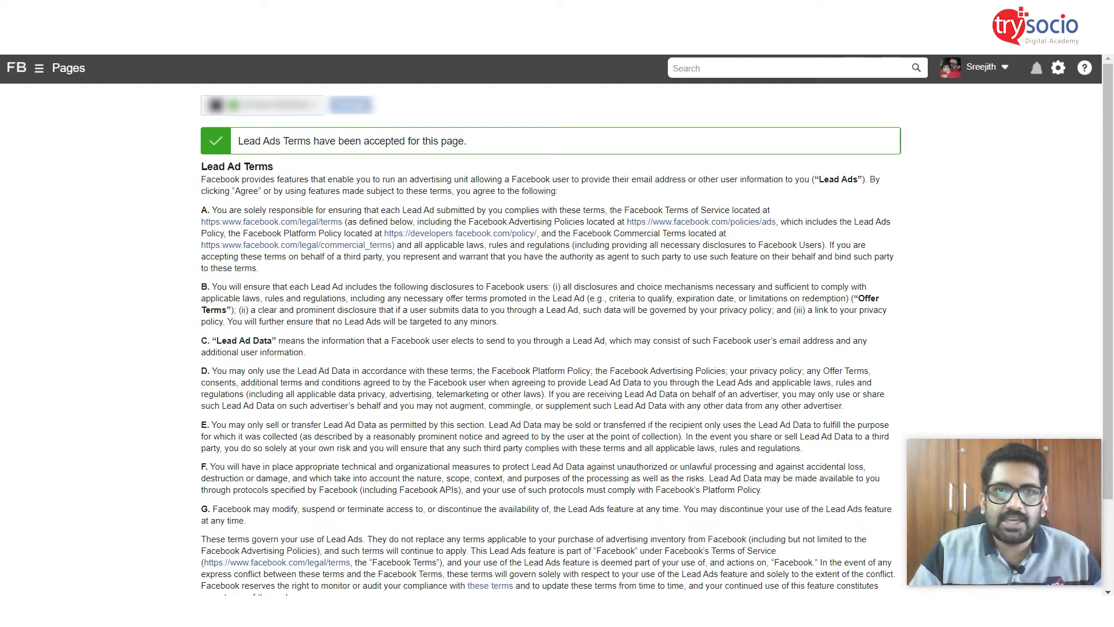
click(325, 10)
Step: Review the ad set's budget and schedule, audience, placements, and optimization and delivery settings
scroll(609, 233, down, 3)
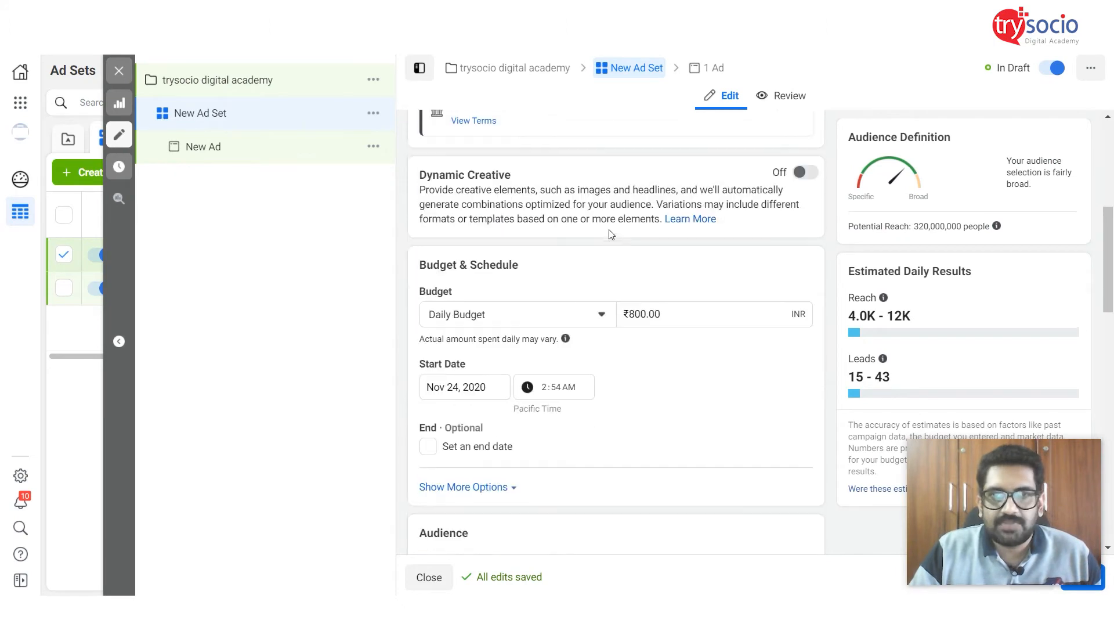
scroll(606, 233, down, 3)
scroll(516, 212, down, 2)
scroll(484, 228, up, 2)
scroll(484, 228, down, 5)
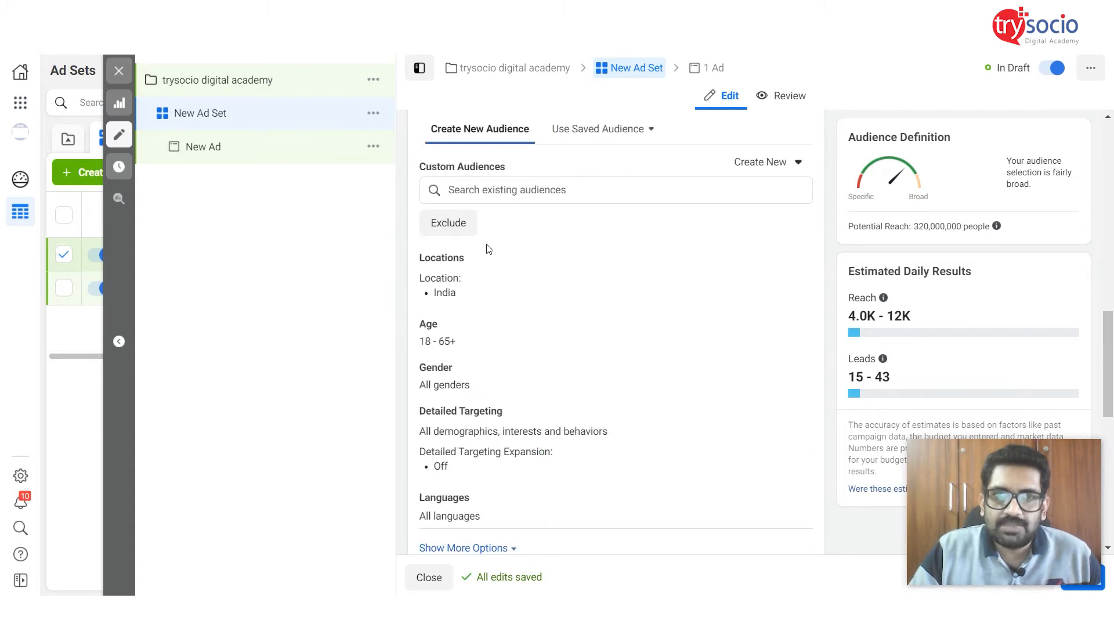
scroll(486, 248, down, 3)
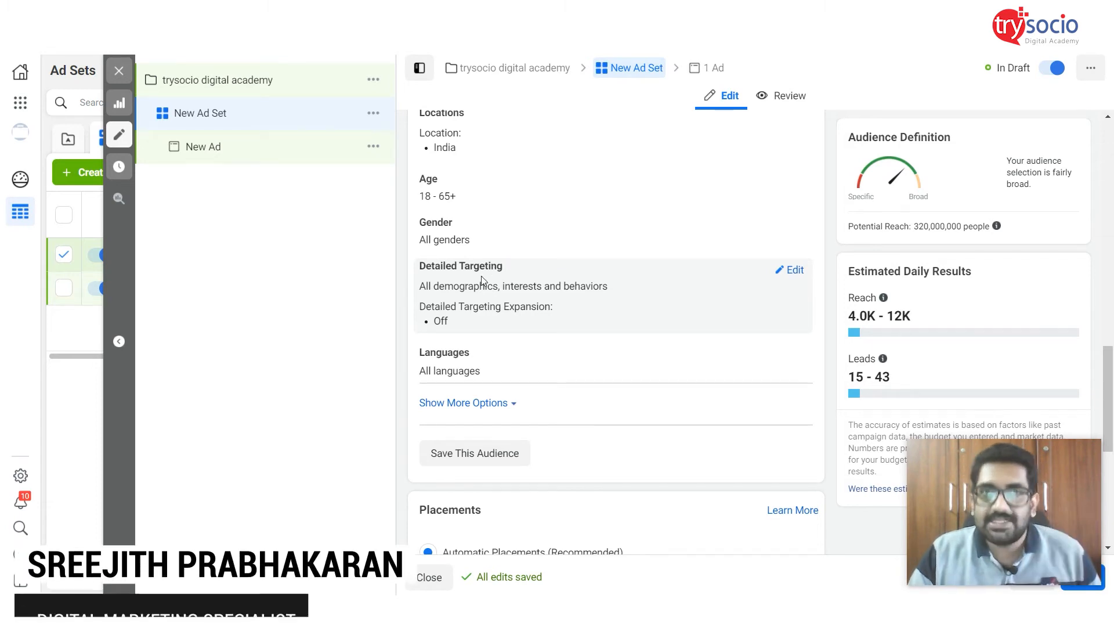
scroll(520, 201, down, 1)
scroll(520, 201, down, 2)
scroll(521, 203, up, 4)
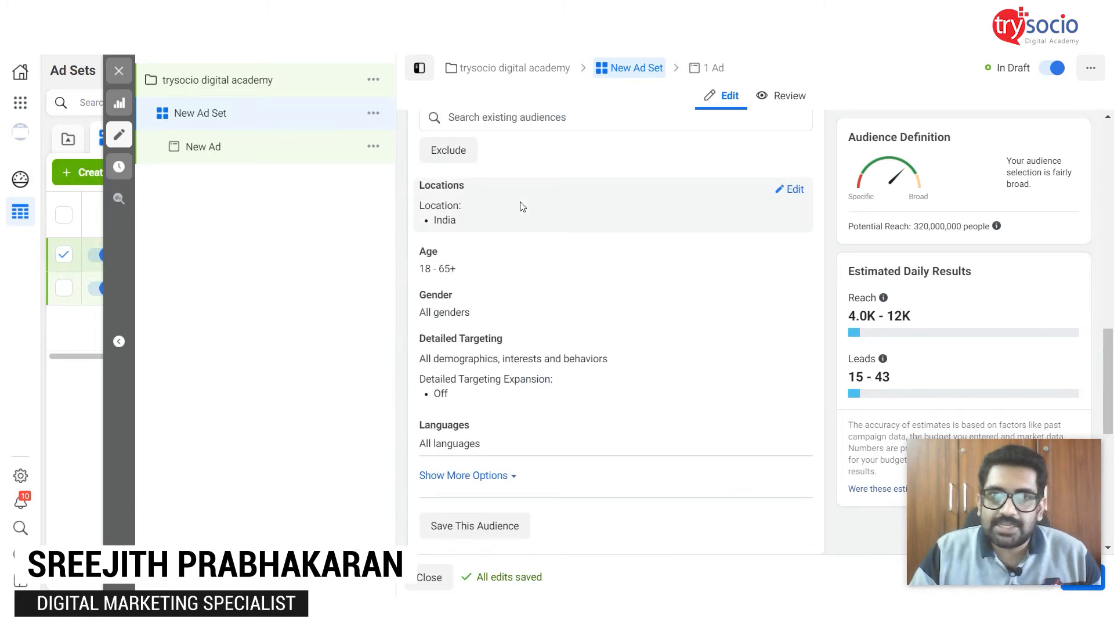
scroll(521, 206, down, 5)
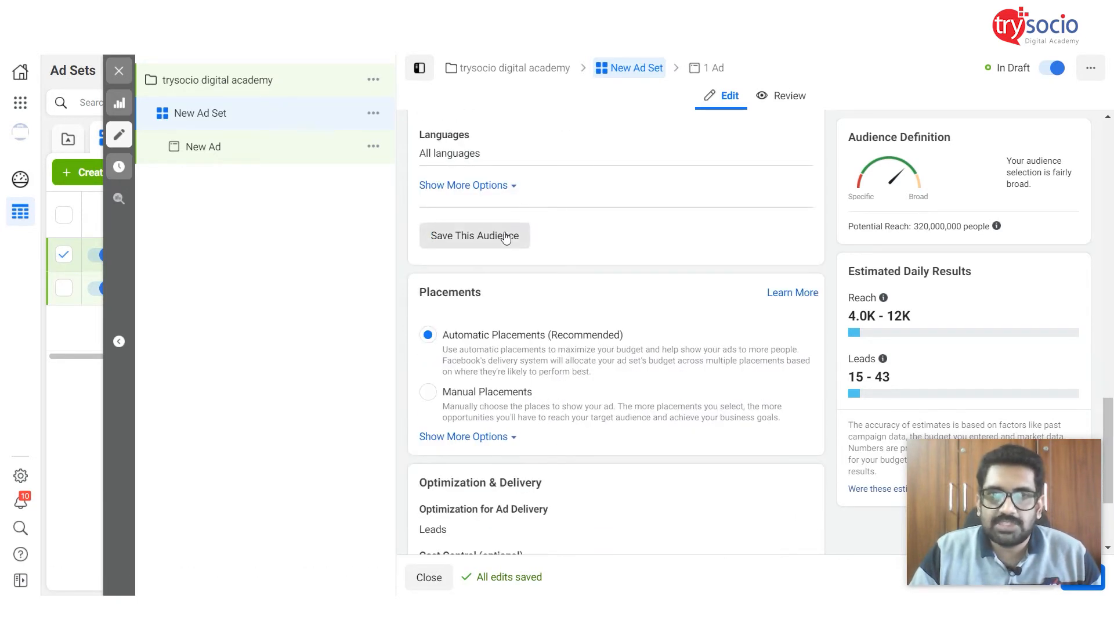
scroll(510, 223, down, 3)
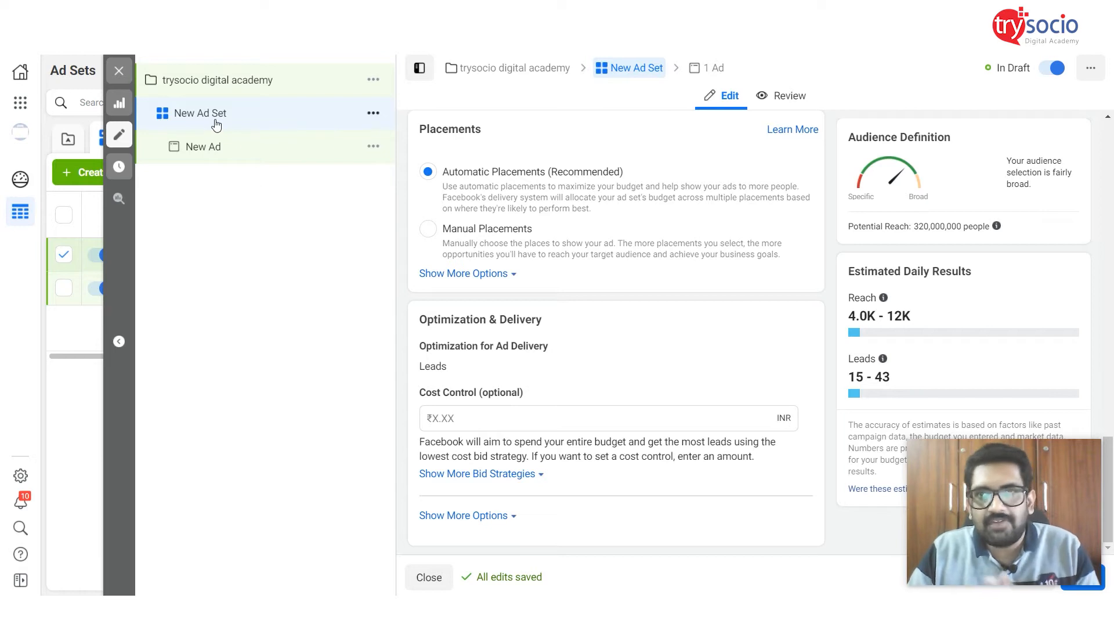
Step: Open the new ad and name it "trysocio malayalam copy"
click(214, 152)
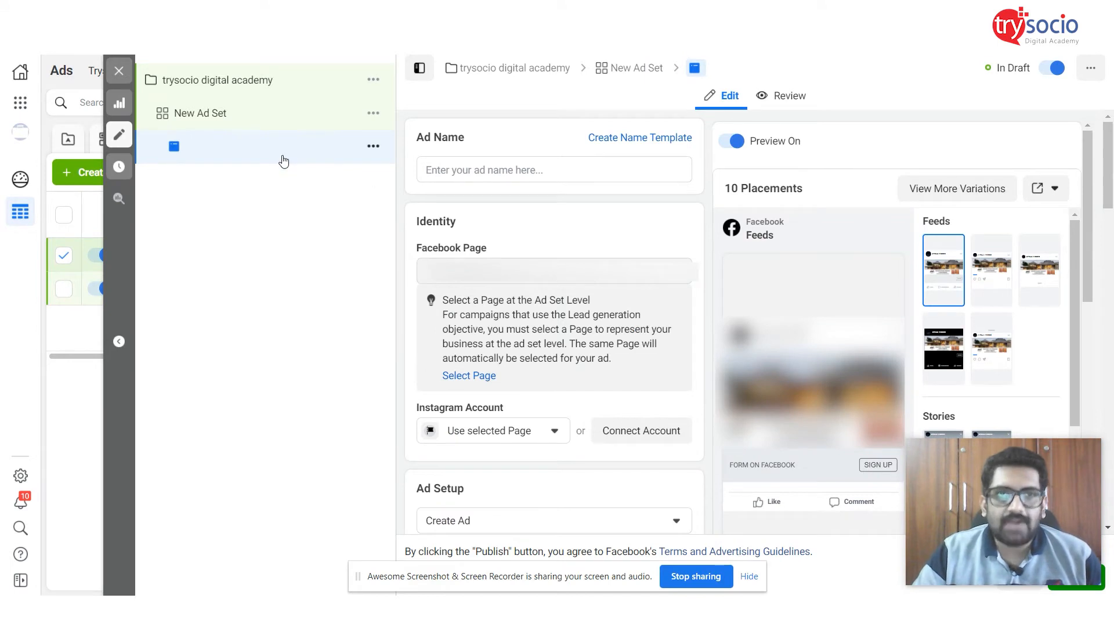
click(502, 169)
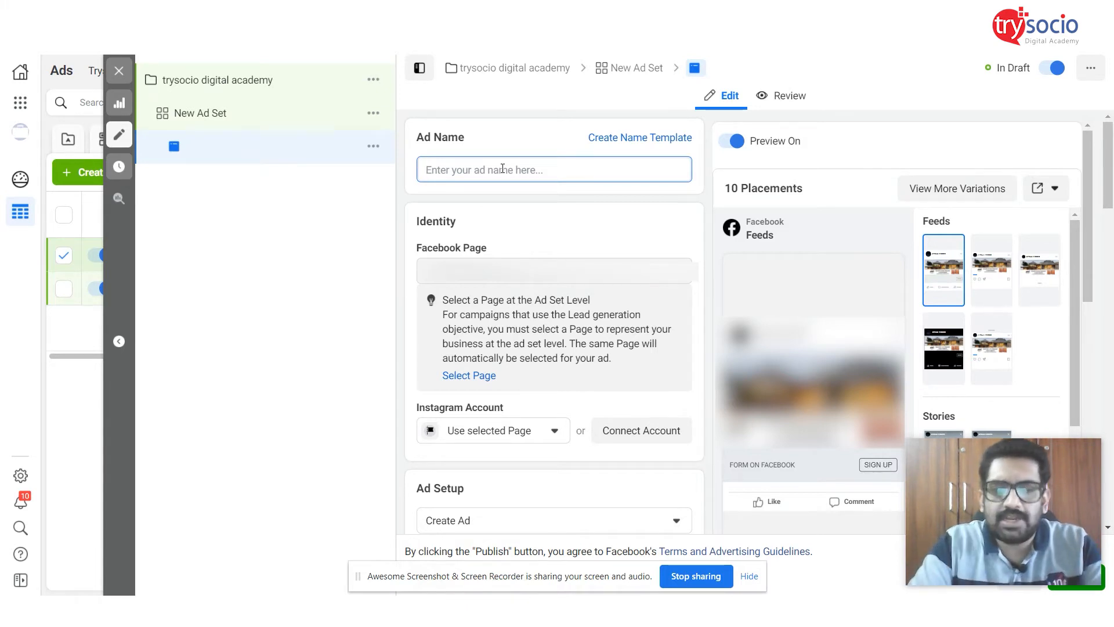
text(trysocio malayalam copy)
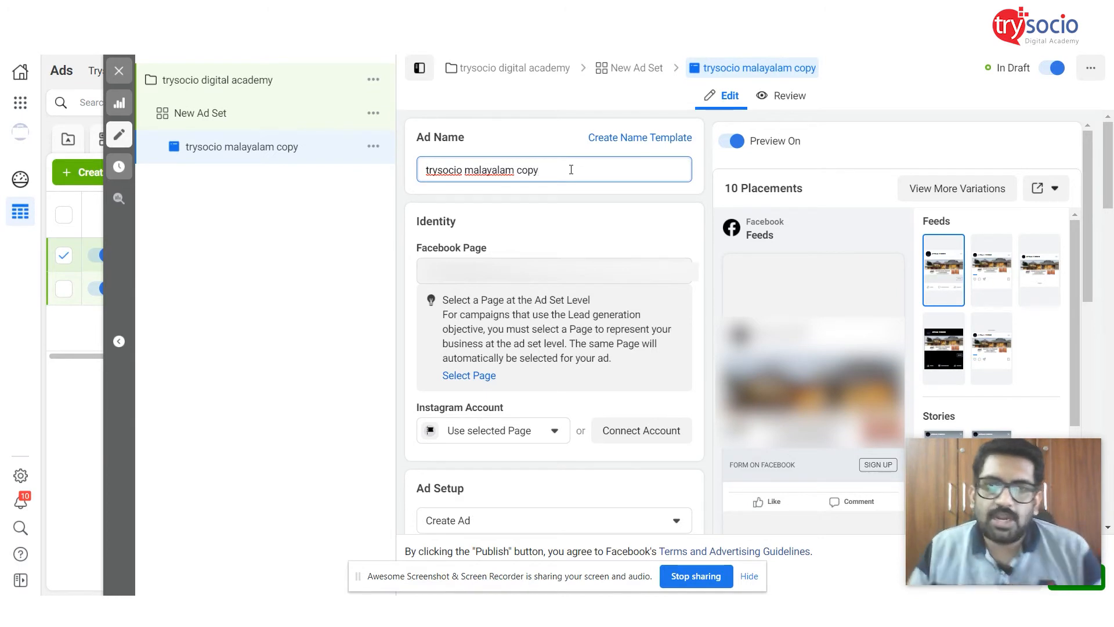
Step: Examine the ad's Facebook Page identity, Instagram account and ad setup format options
scroll(572, 174, down, 1)
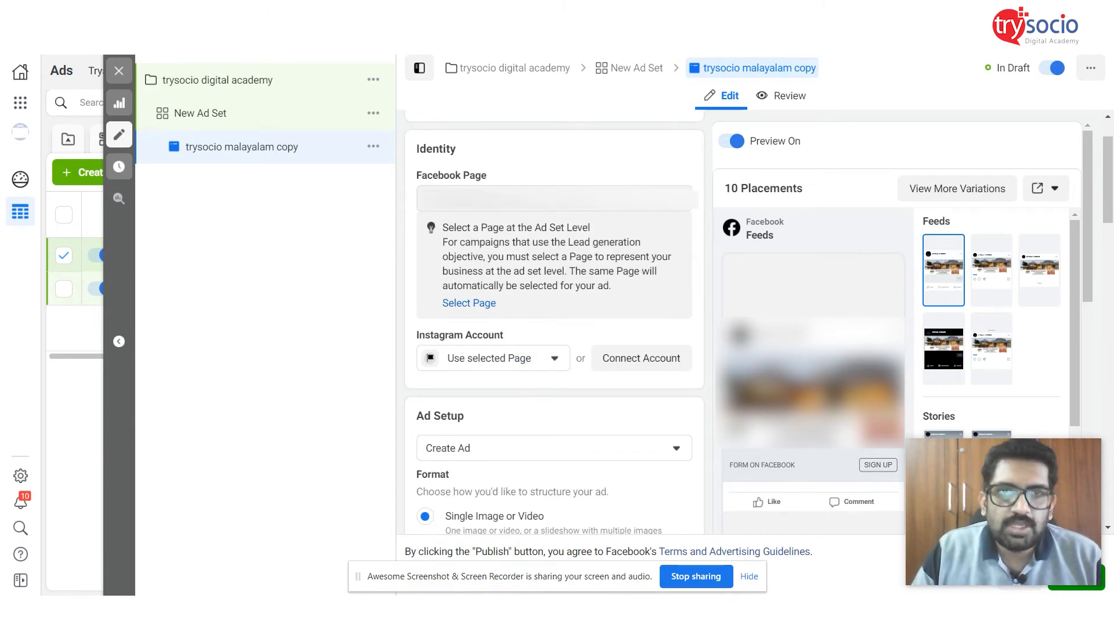
scroll(541, 153, down, 1)
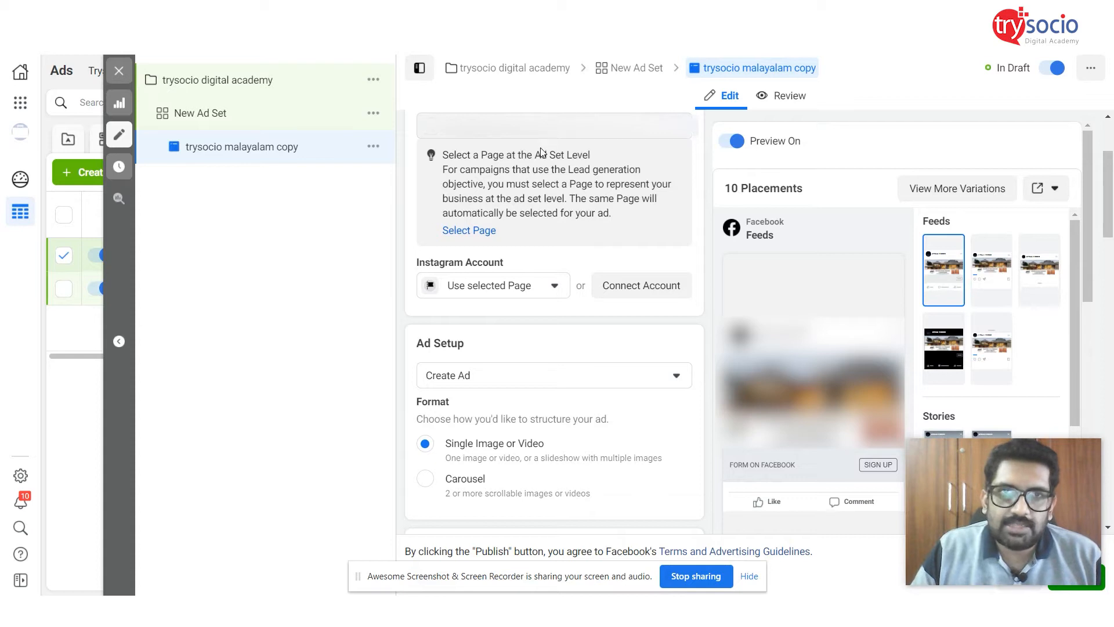
scroll(541, 153, up, 1)
scroll(493, 204, down, 2)
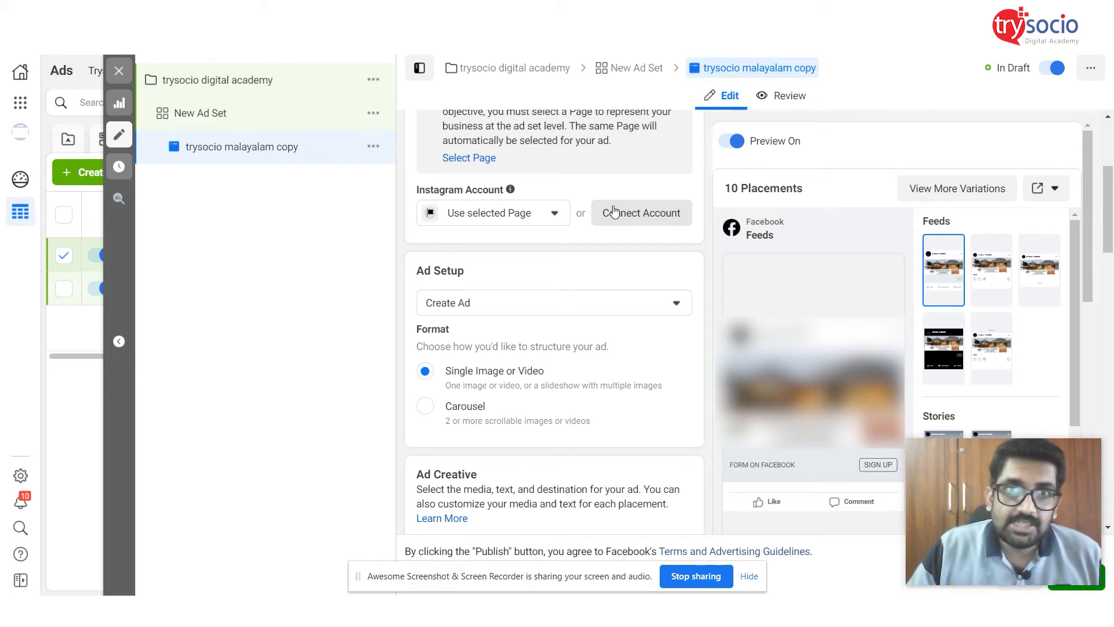
scroll(519, 211, up, 2)
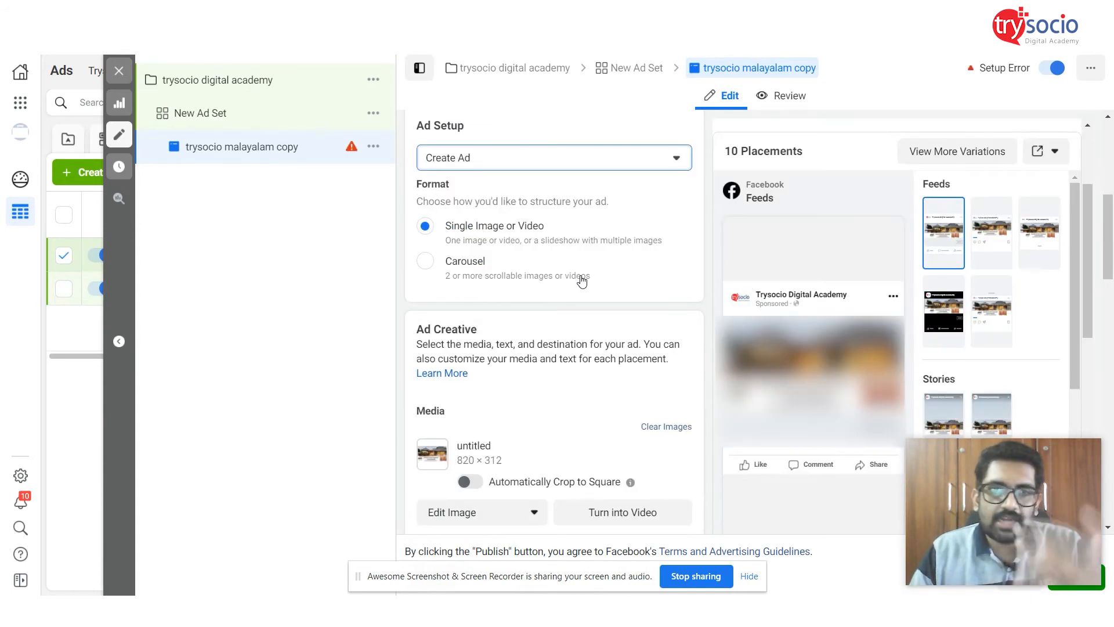
Step: Set the ad format to Carousel and look over the empty carousel cards
click(459, 264)
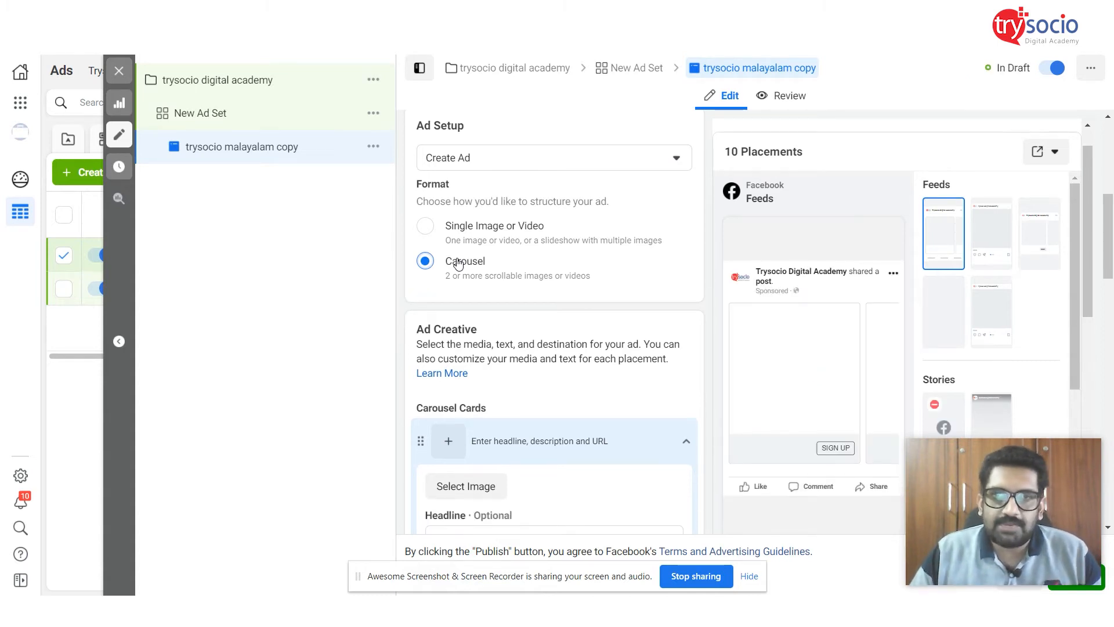
scroll(786, 256, down, 1)
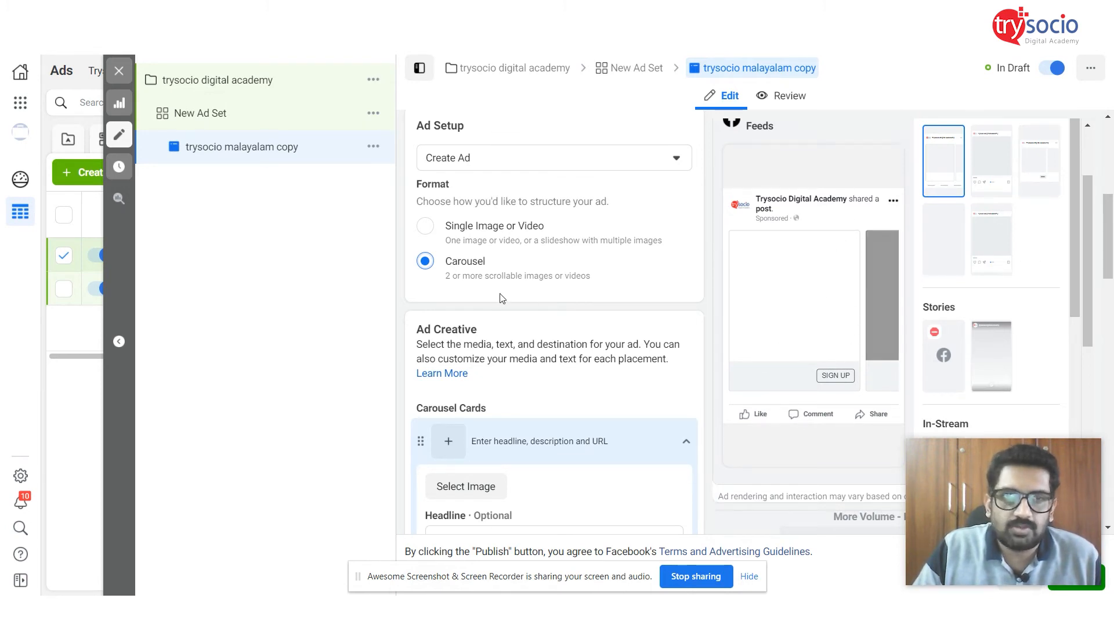
scroll(503, 298, down, 1)
scroll(502, 298, down, 2)
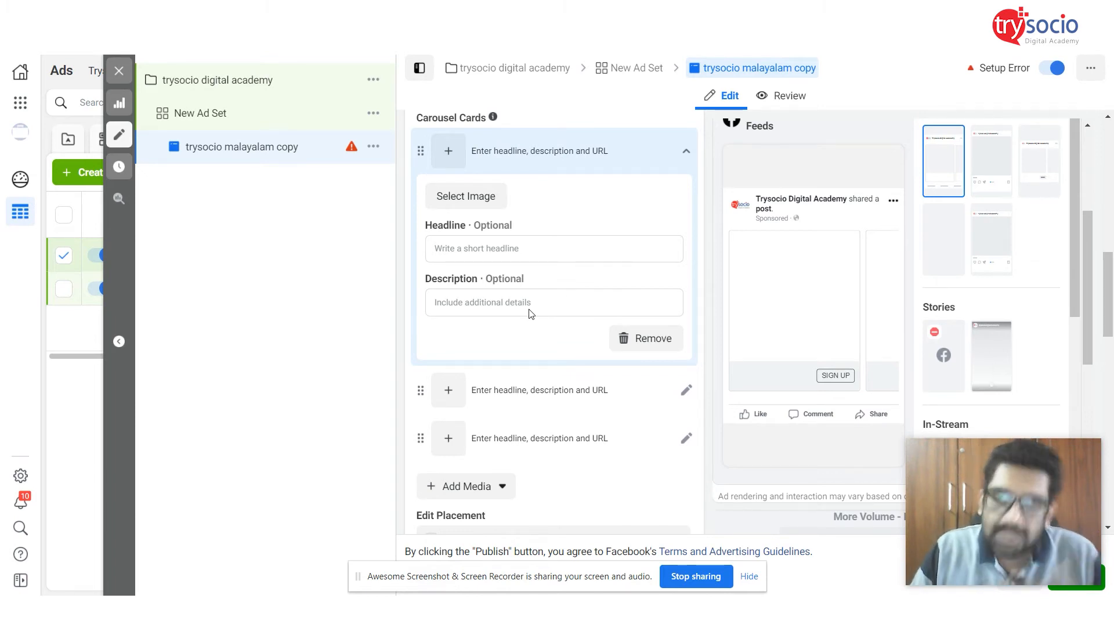
scroll(530, 298, down, 1)
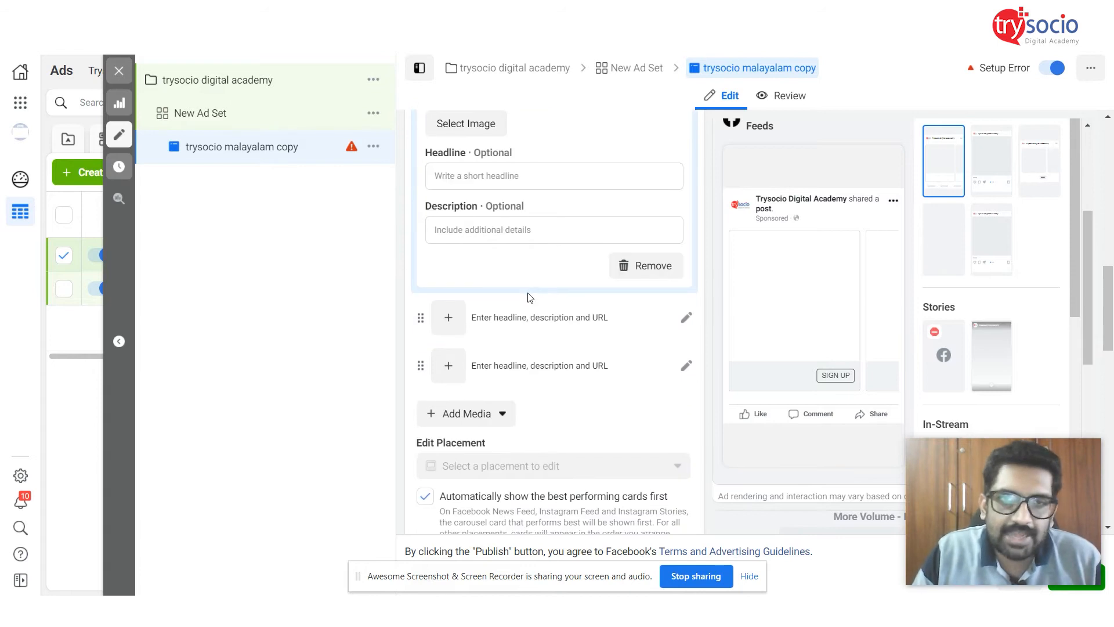
scroll(530, 298, up, 1)
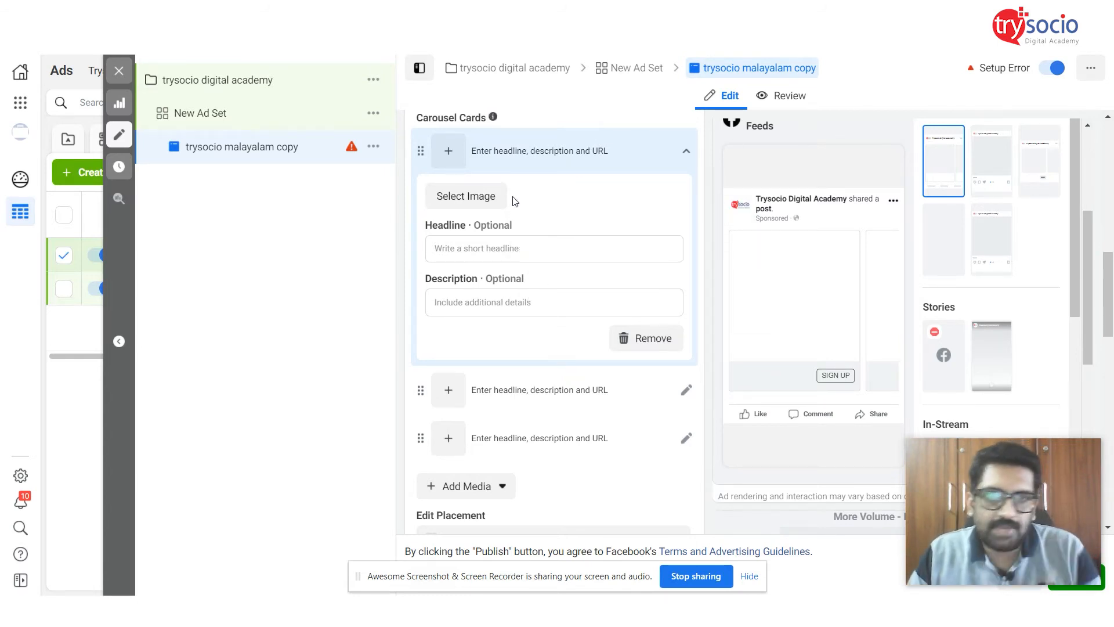
click(475, 205)
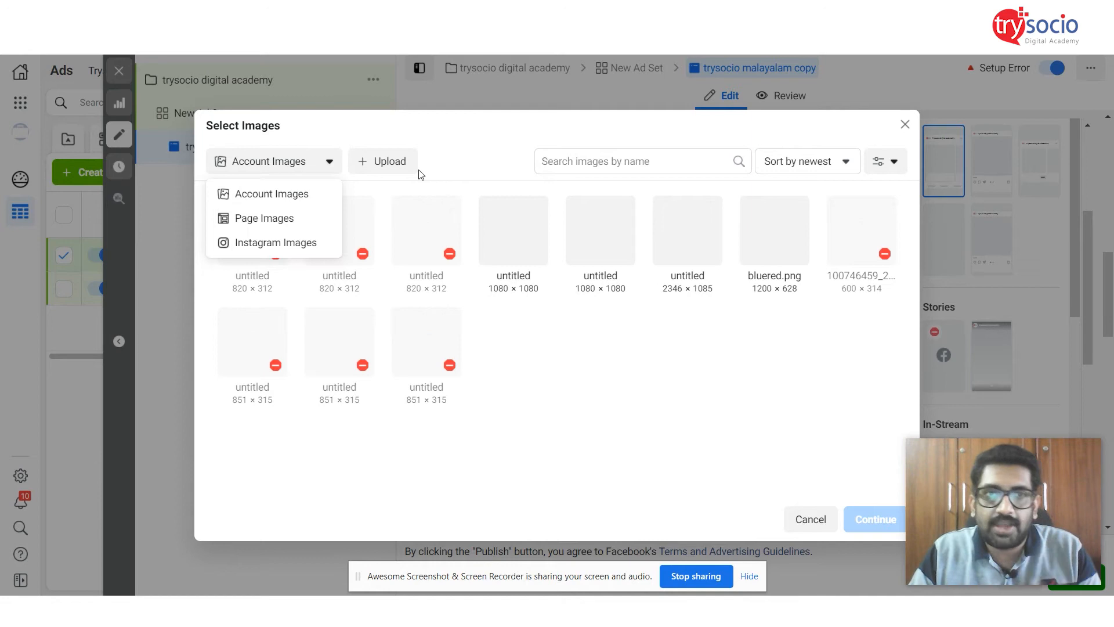
click(399, 172)
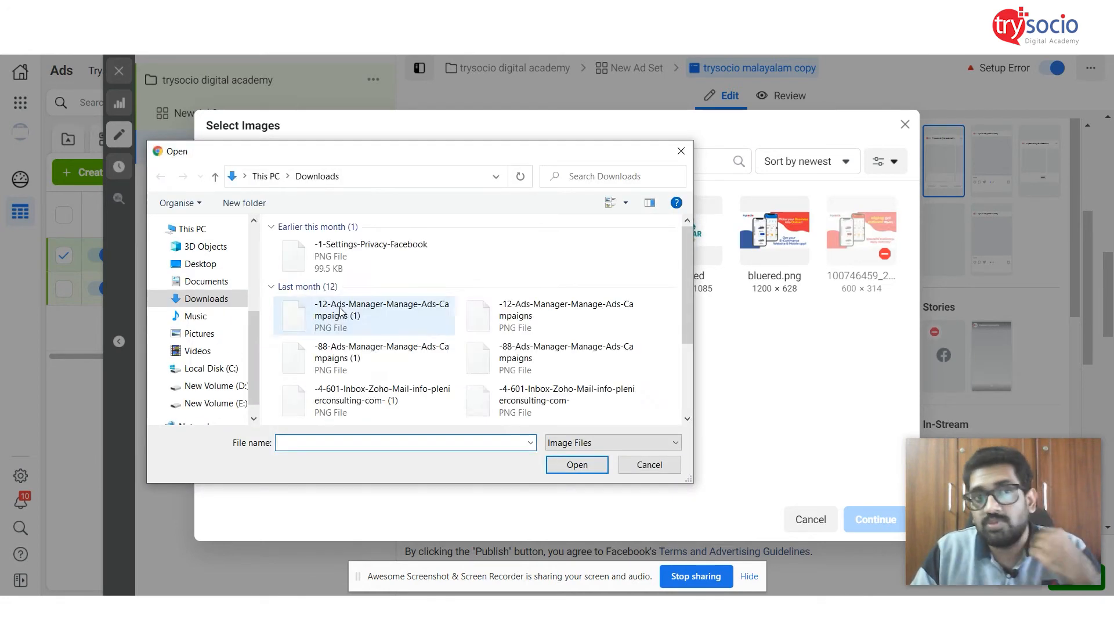
scroll(215, 267, up, 4)
click(212, 255)
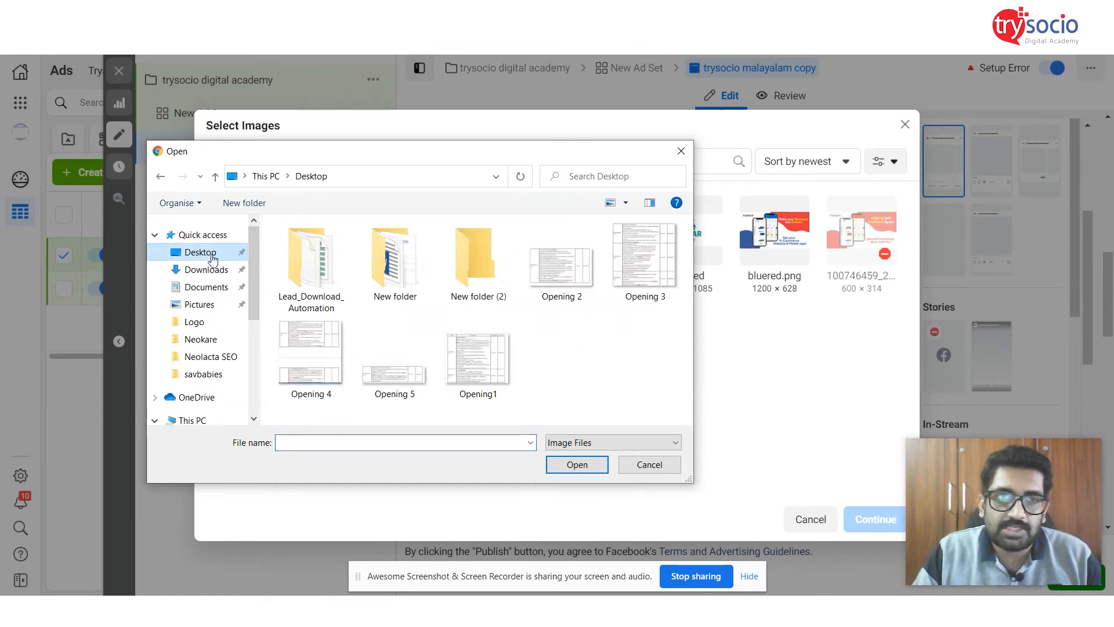
double_click(453, 281)
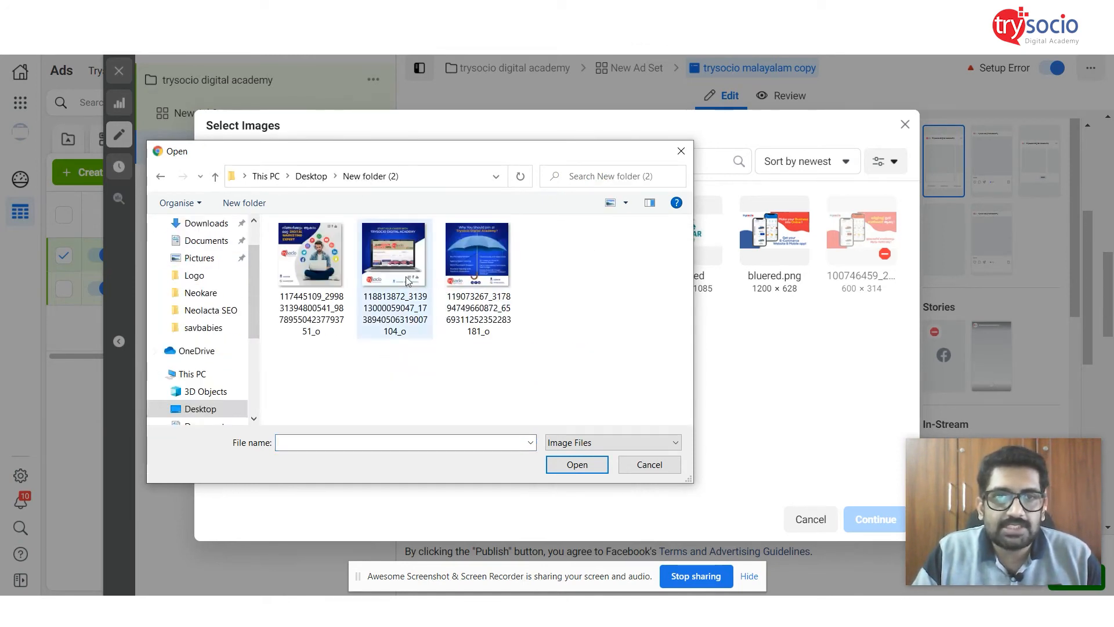
click(310, 260)
click(573, 464)
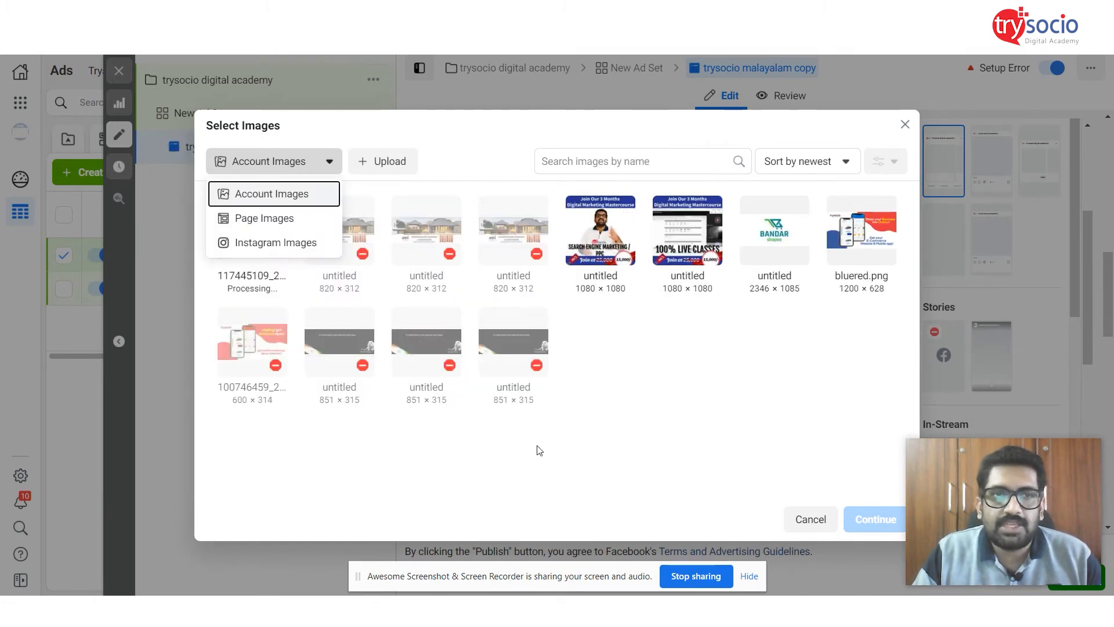
Step: Assign the newly uploaded 1080 × 1080 image to the first carousel card
click(815, 402)
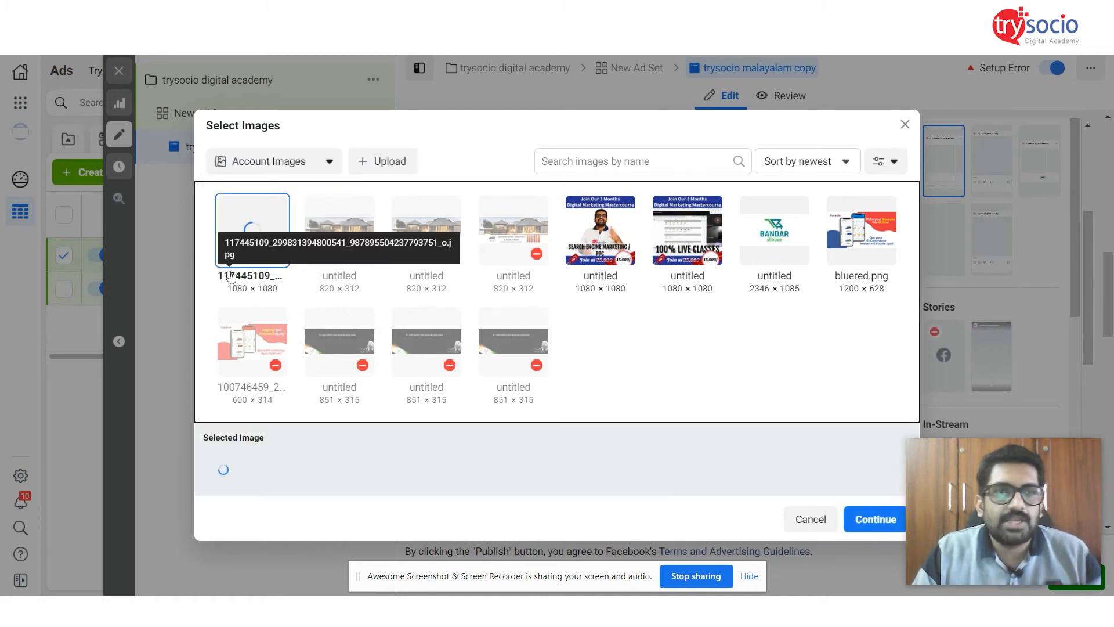
click(249, 232)
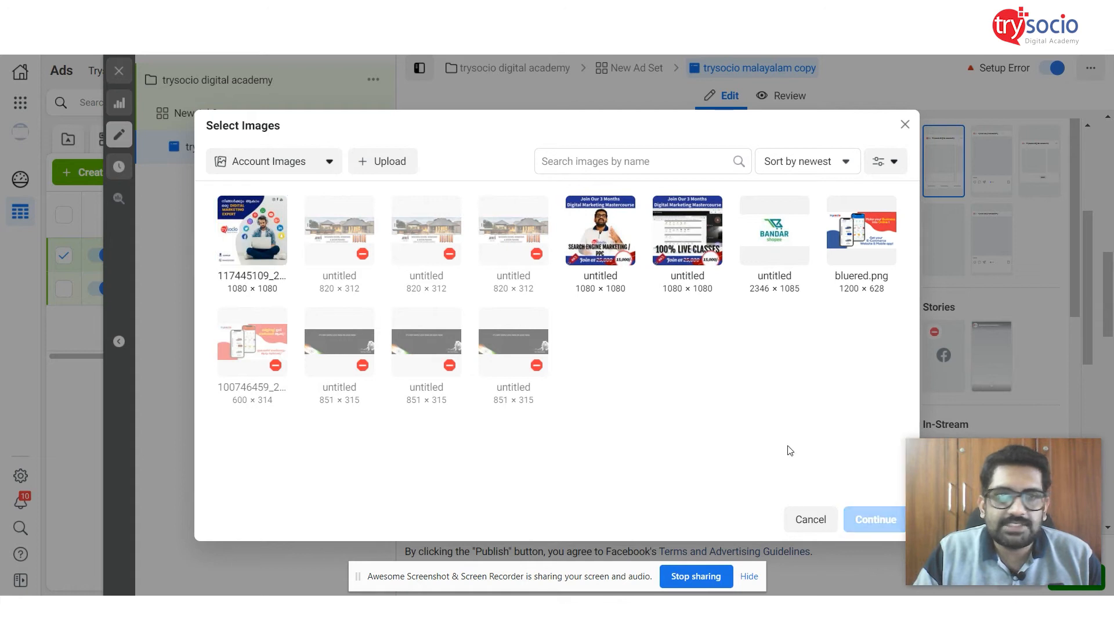
click(262, 238)
click(876, 519)
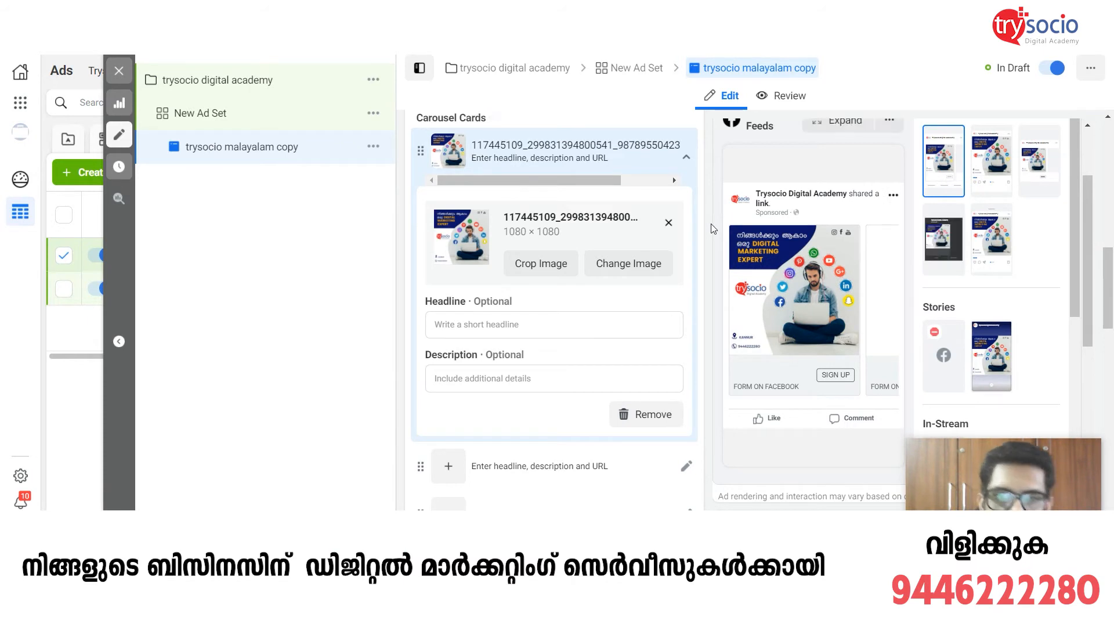
Step: Copy "18 Certifications" from the text file new 3 and make the first card's headline "Get 18 Certifications"
scroll(569, 311, down, 2)
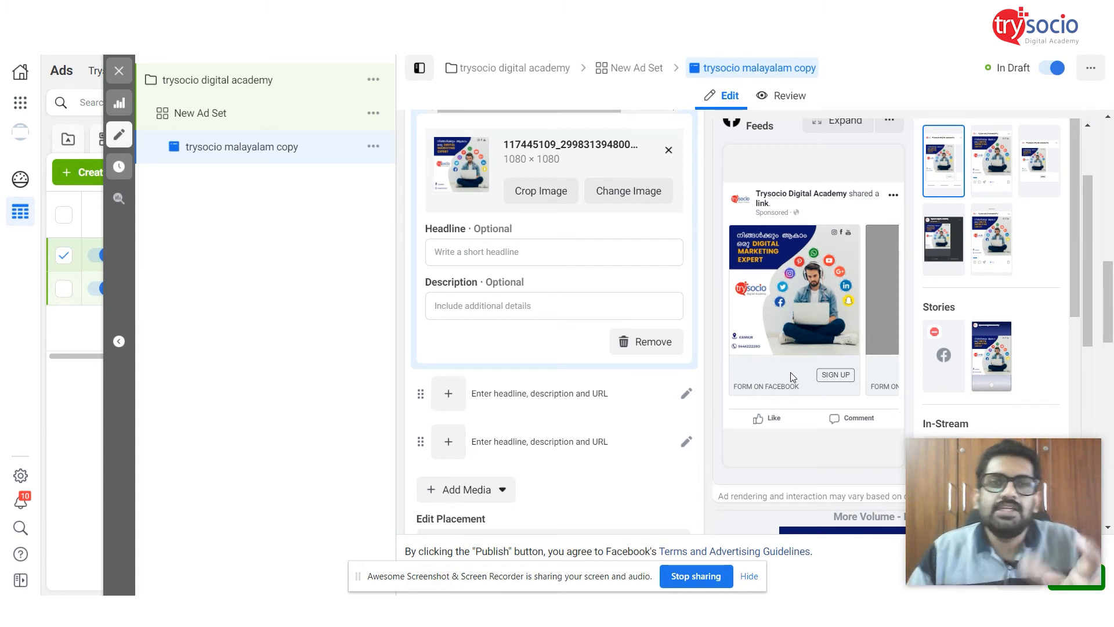
click(484, 255)
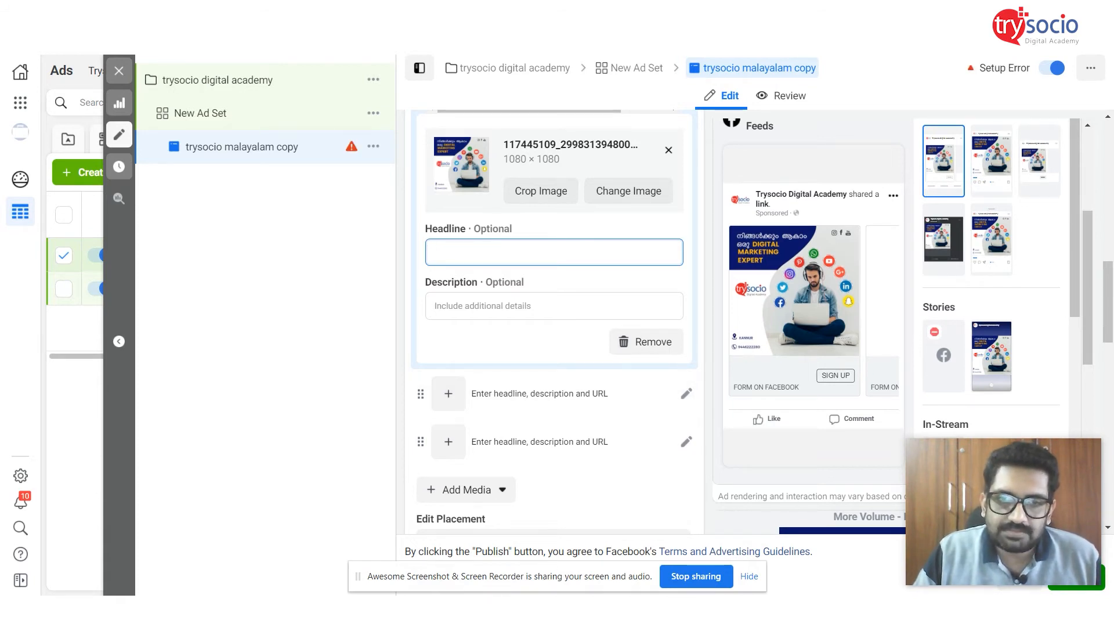
click(336, 614)
drag(133, 158, 22, 158)
key(ctrl+c)
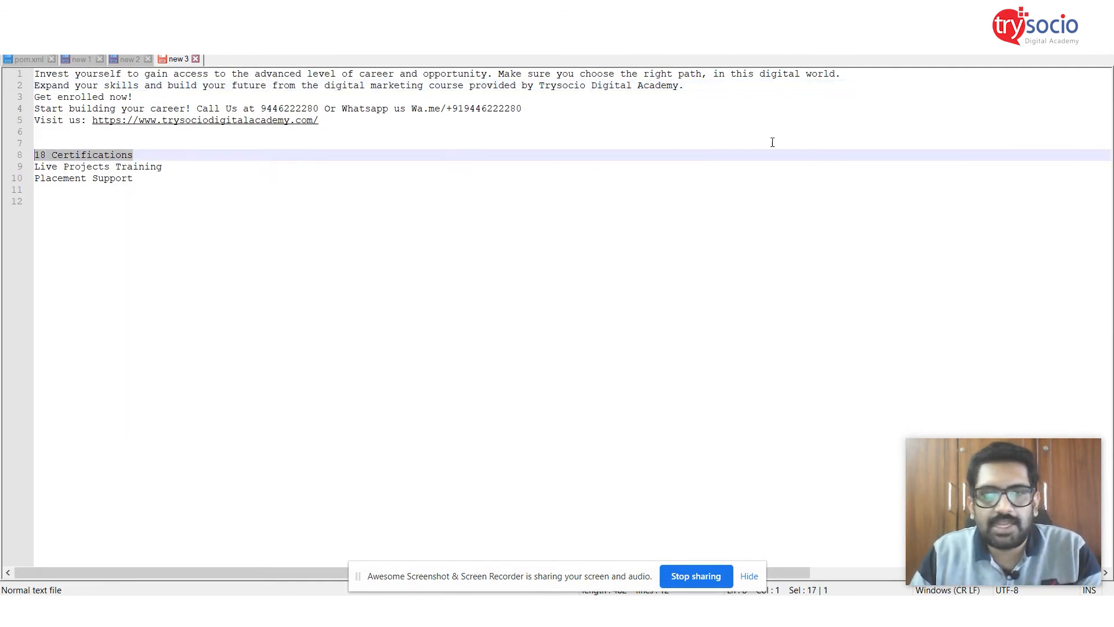
key(alt+Tab)
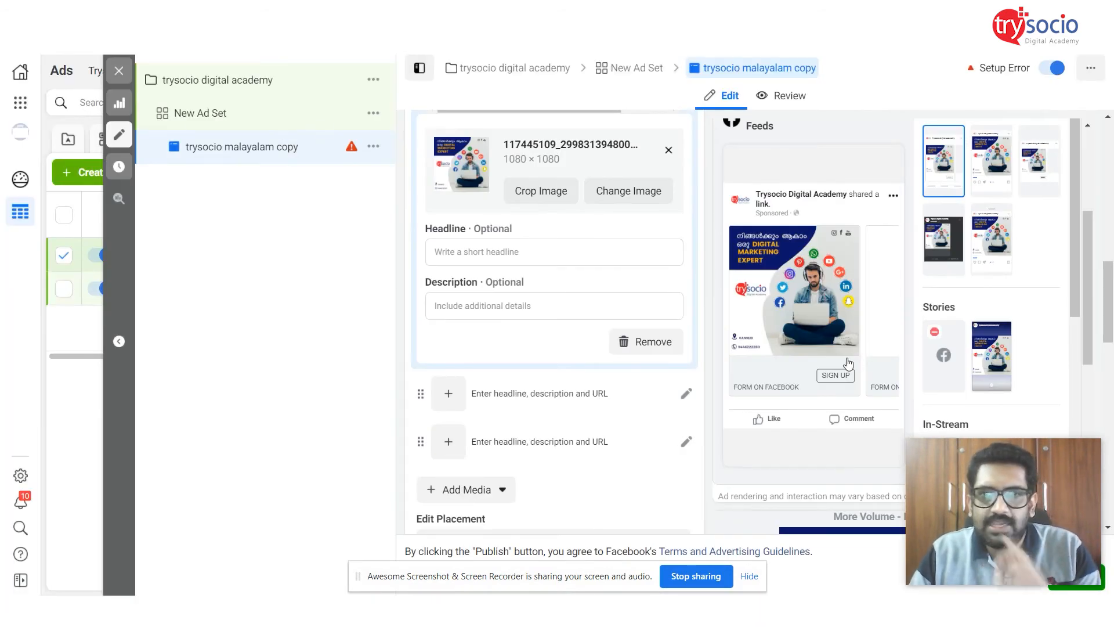
click(476, 254)
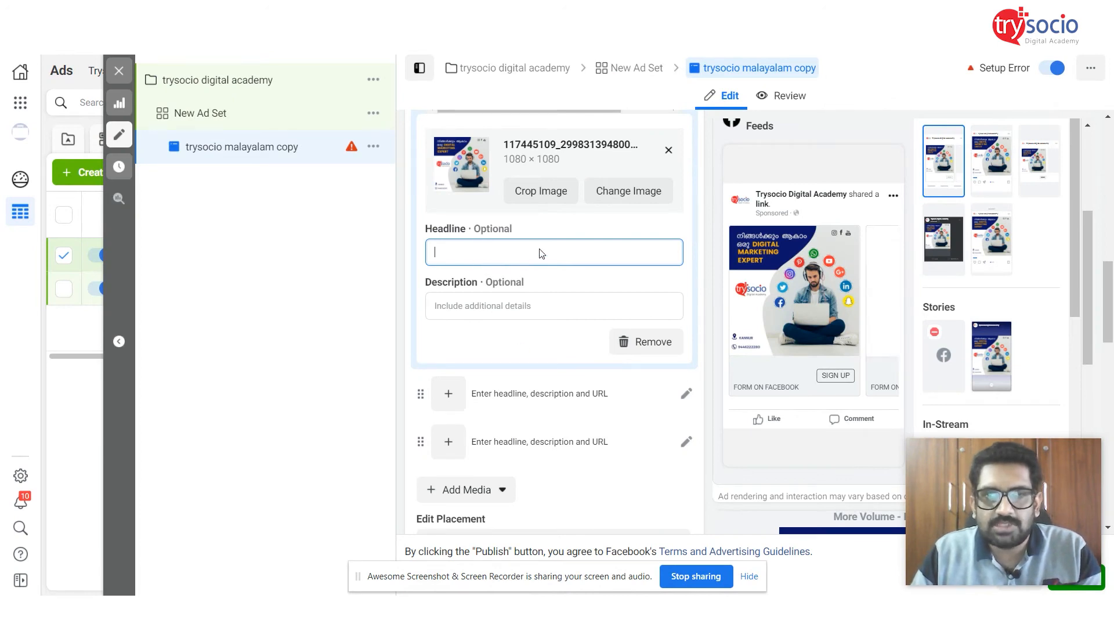
key(ctrl+v)
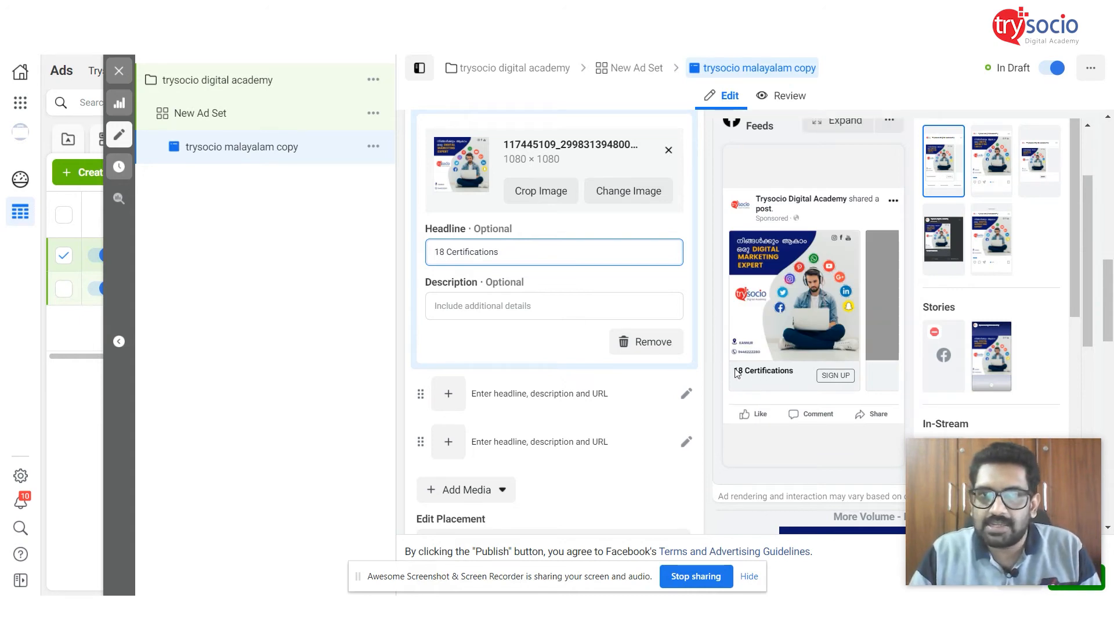
text(Get)
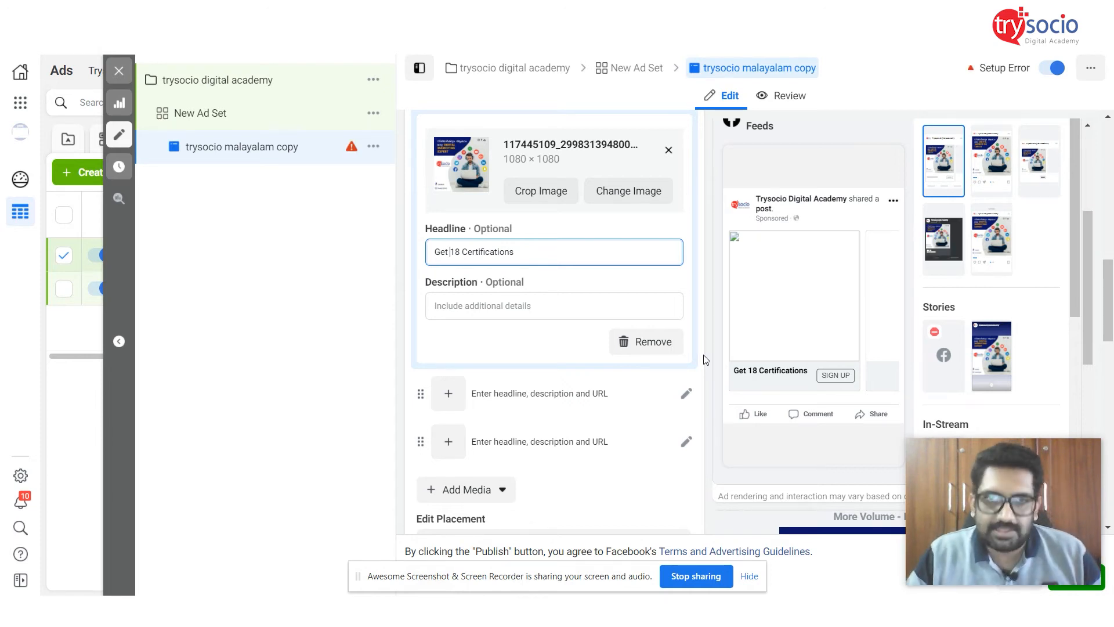
Step: Give the first carousel card the description "Enroll Now"
click(503, 308)
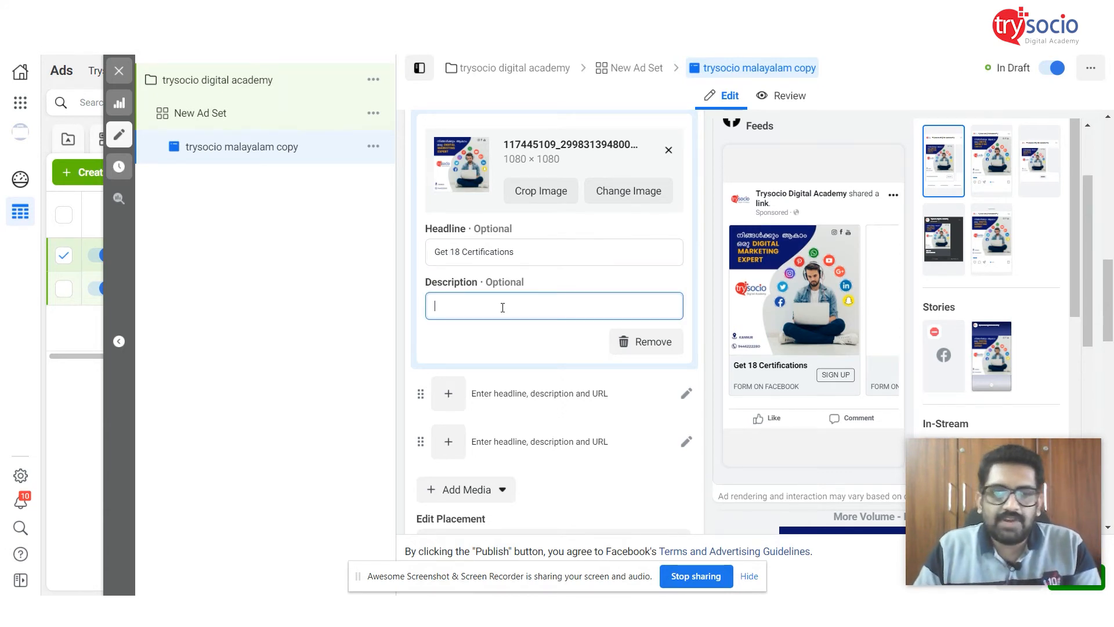
text(Enroo)
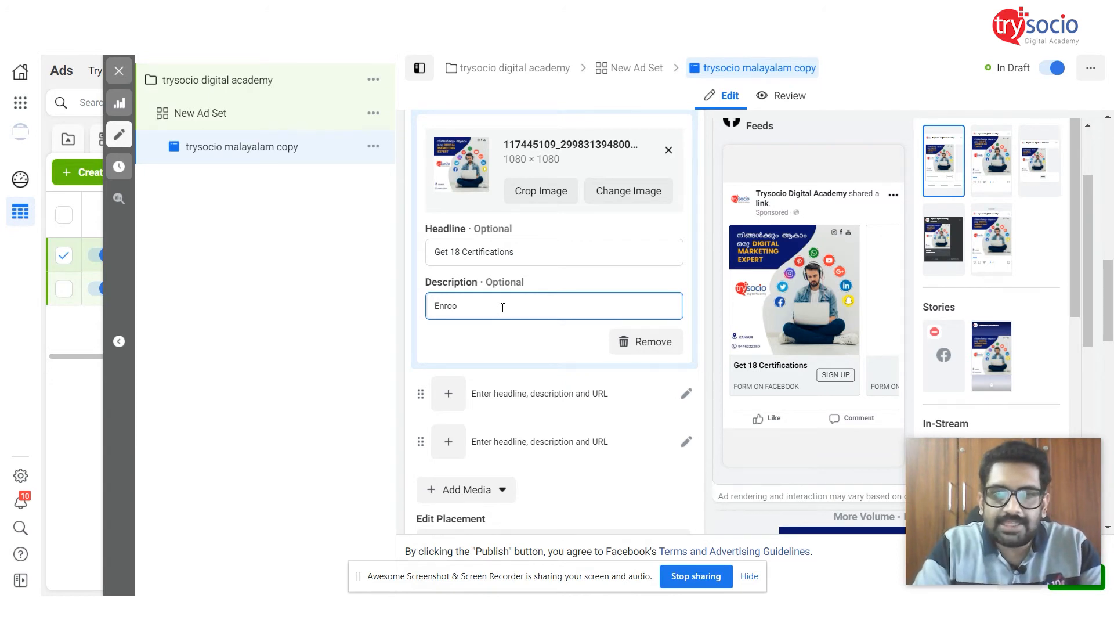
text(roll No)
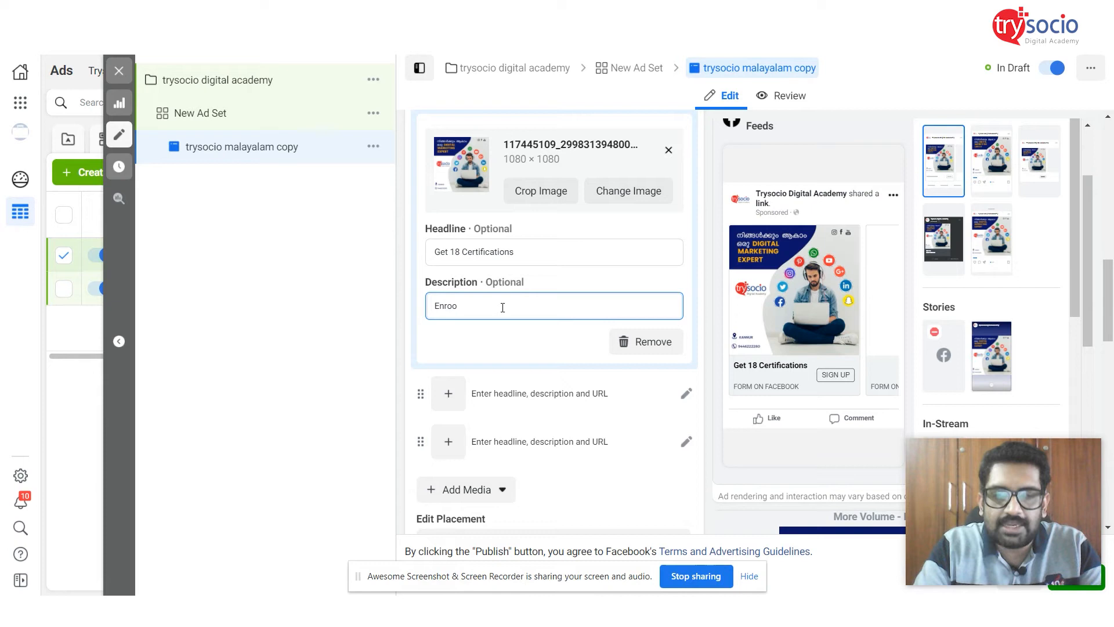
key(BackSpace)
text(ll Now)
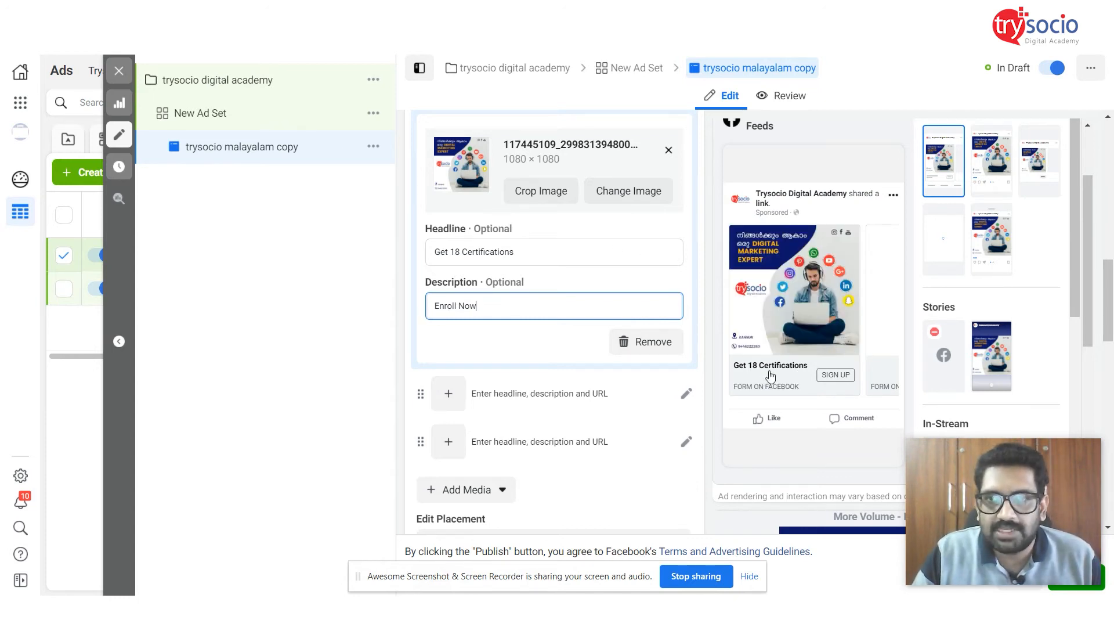
click(691, 270)
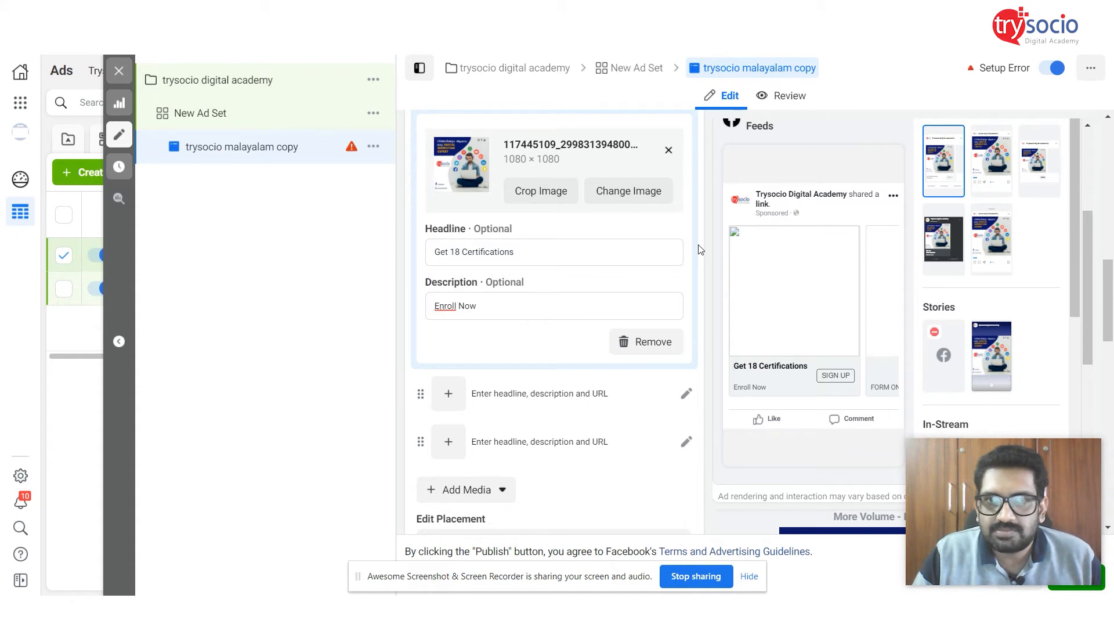
Step: Expand the second carousel card for editing and add one more image card to the carousel
scroll(688, 250, down, 2)
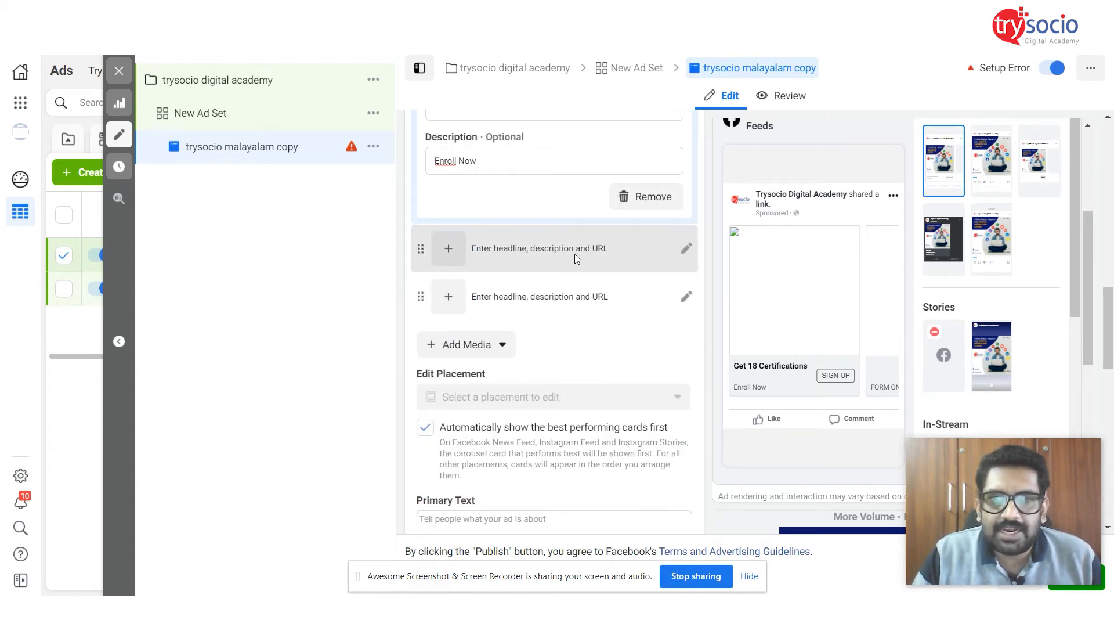
click(451, 255)
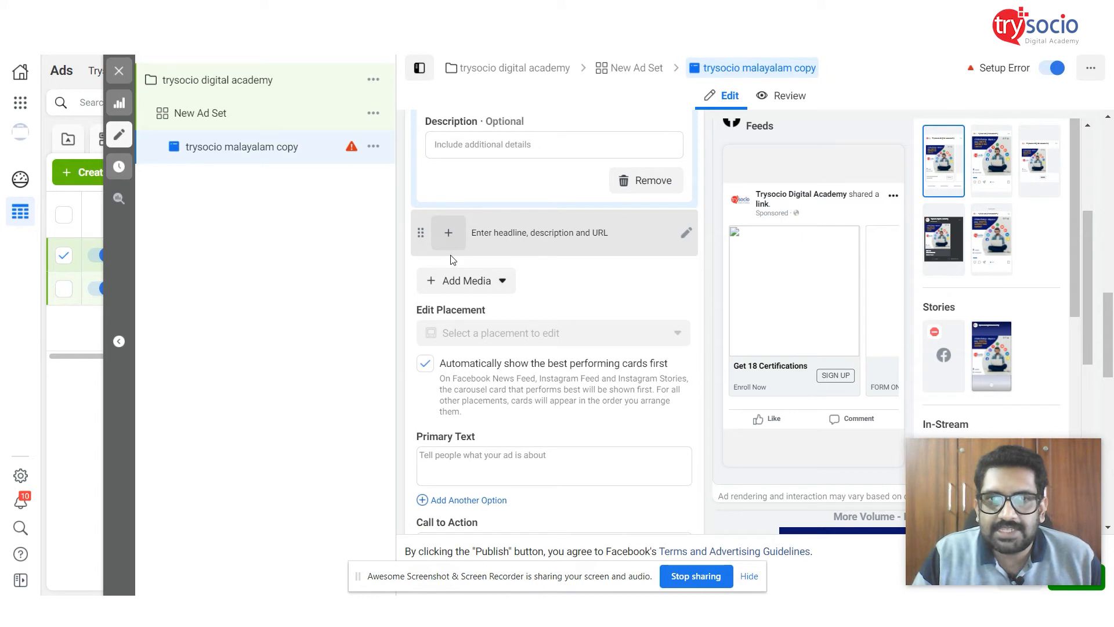
click(463, 284)
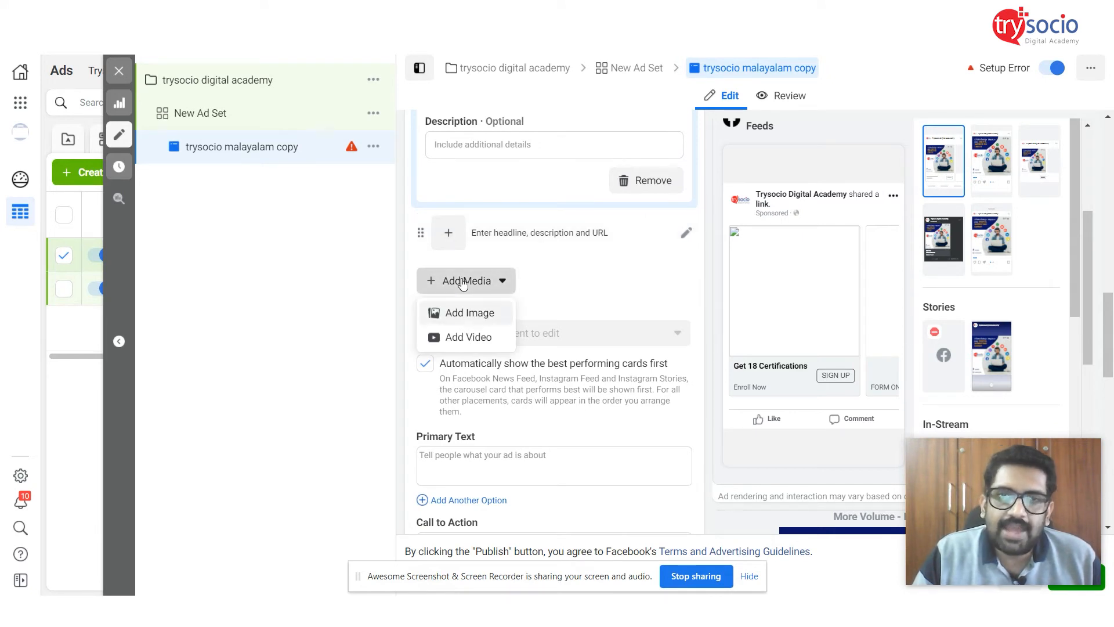
click(470, 317)
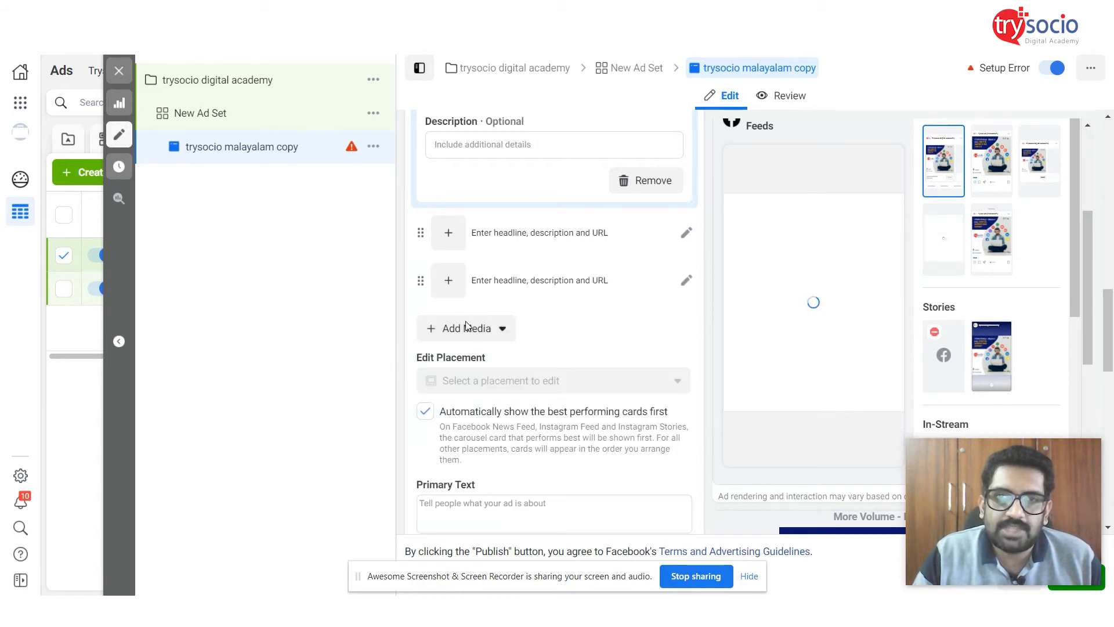
click(574, 263)
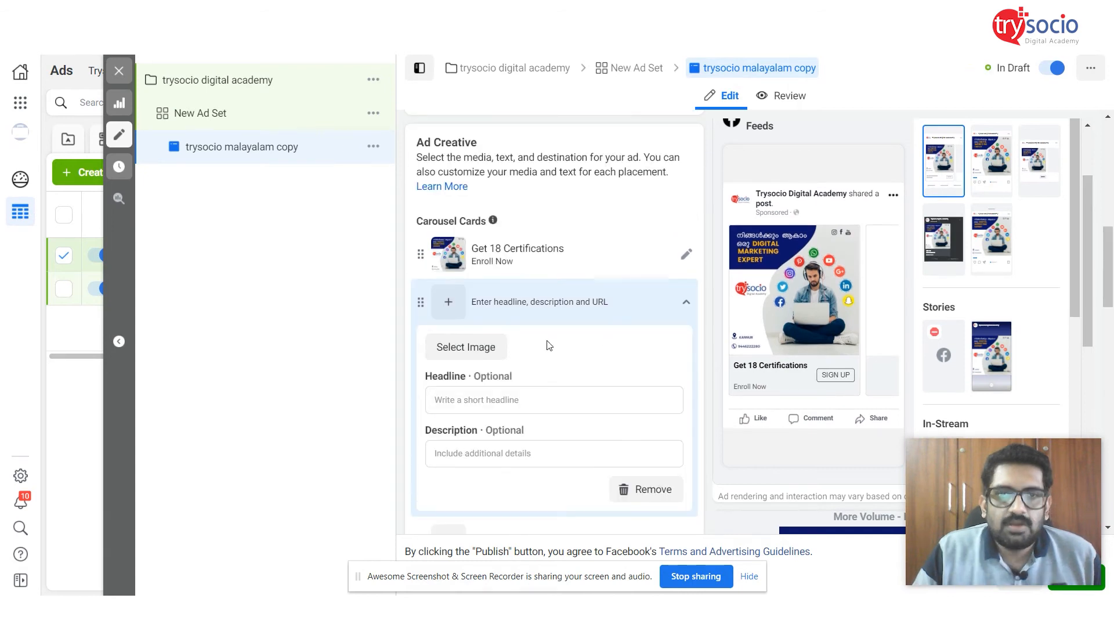
click(481, 348)
click(253, 230)
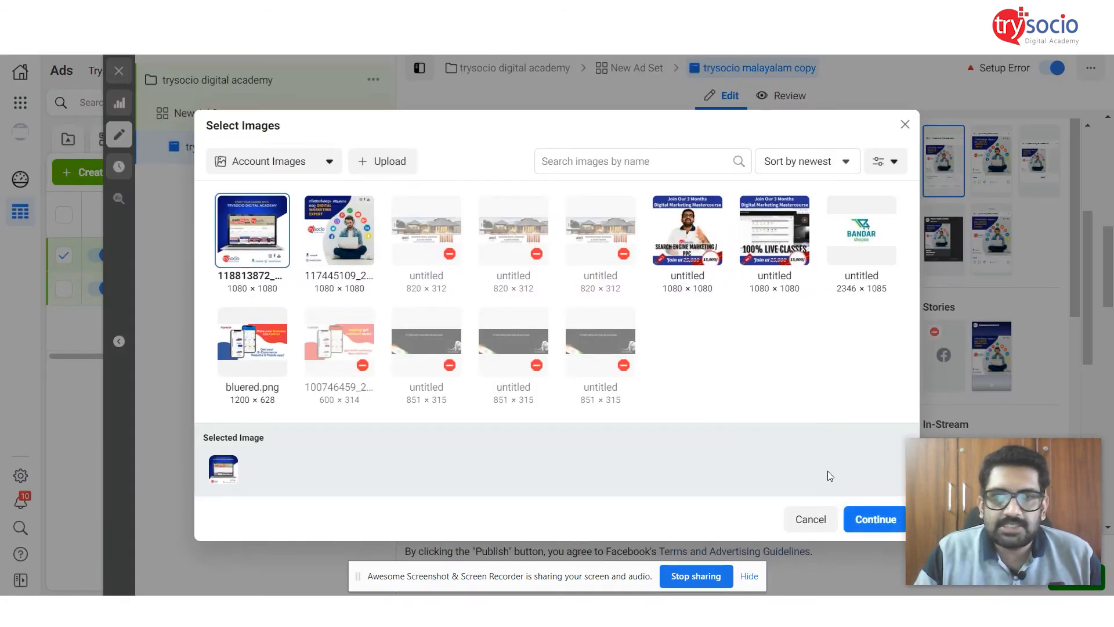
click(873, 519)
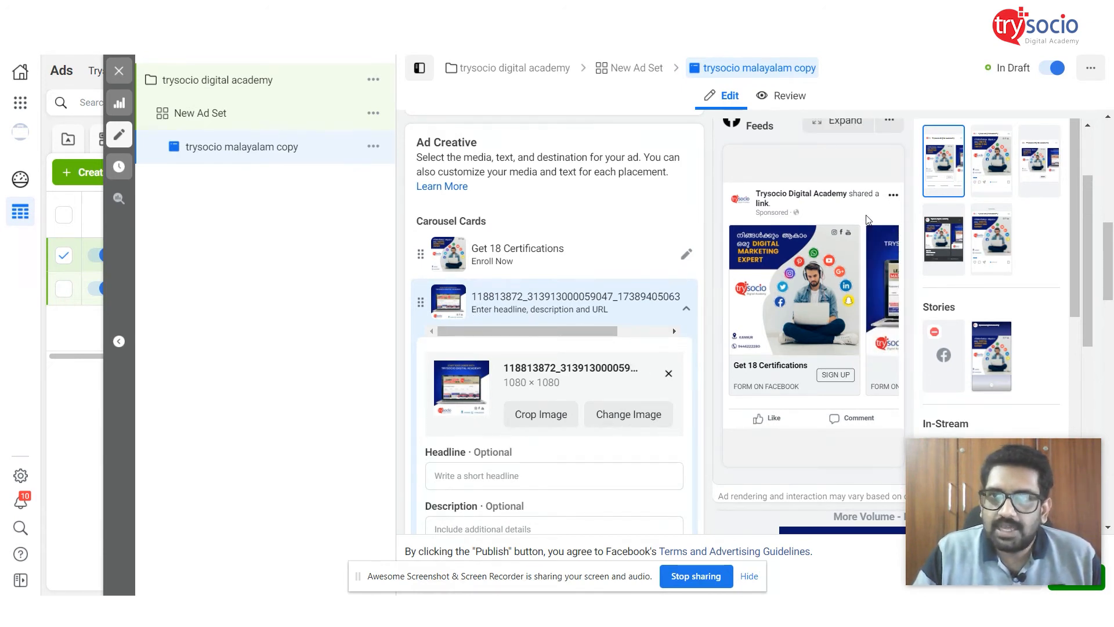
Step: Copy "Live Projects Training" from the text file new 3 and use it as the second carousel card's headline
scroll(861, 219, down, 1)
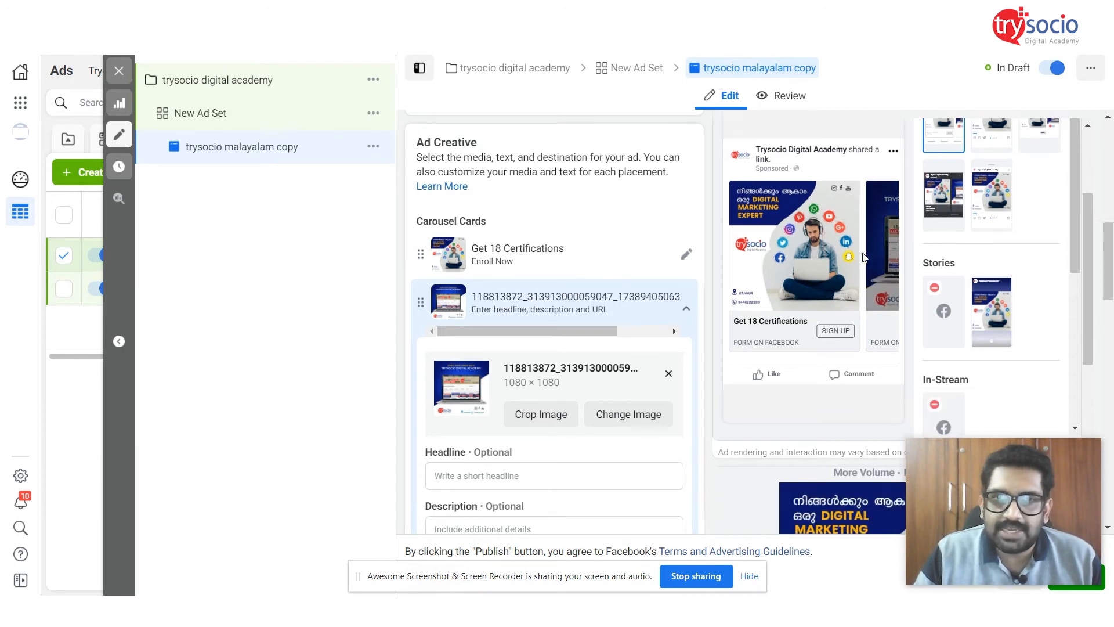
scroll(482, 417, down, 1)
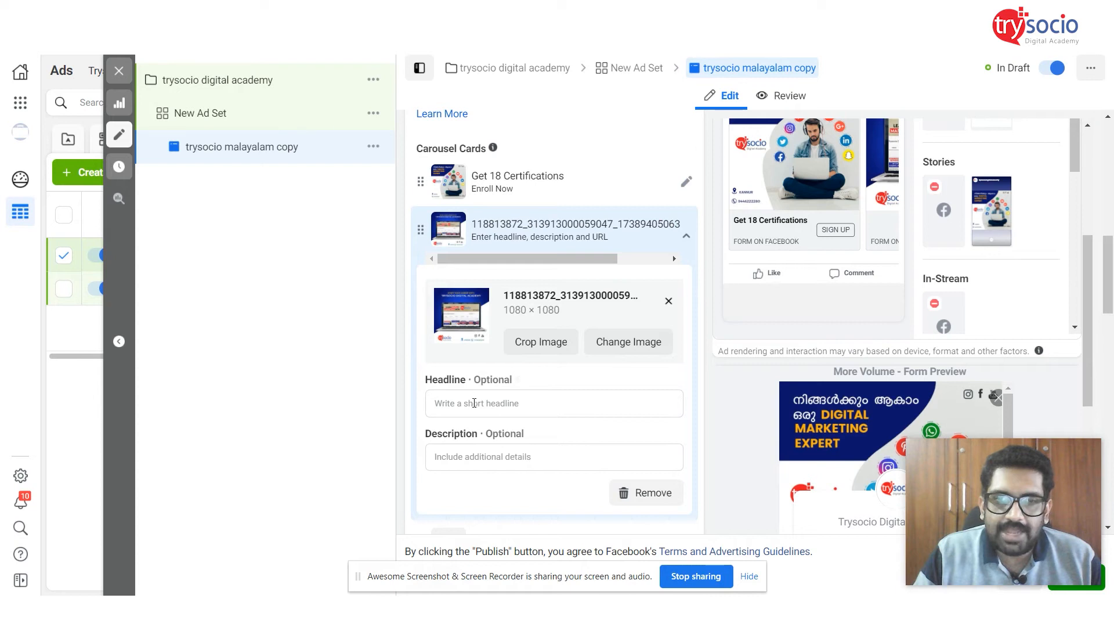
key(alt+Tab)
drag(164, 166, 27, 172)
key(ctrl+c)
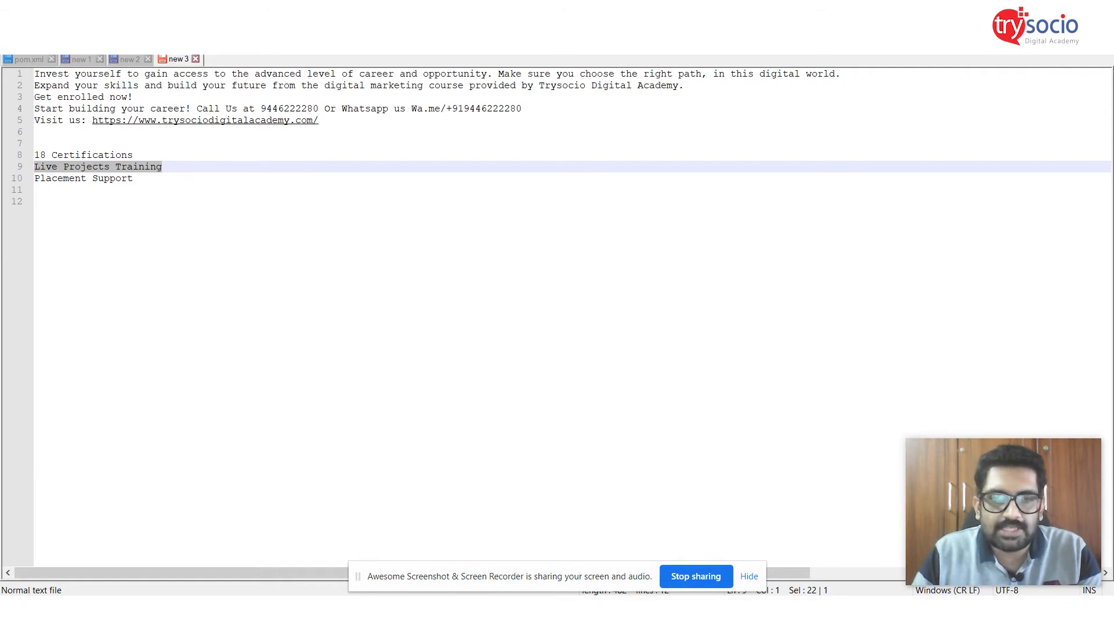
mouse_move(519, 609)
click(295, 517)
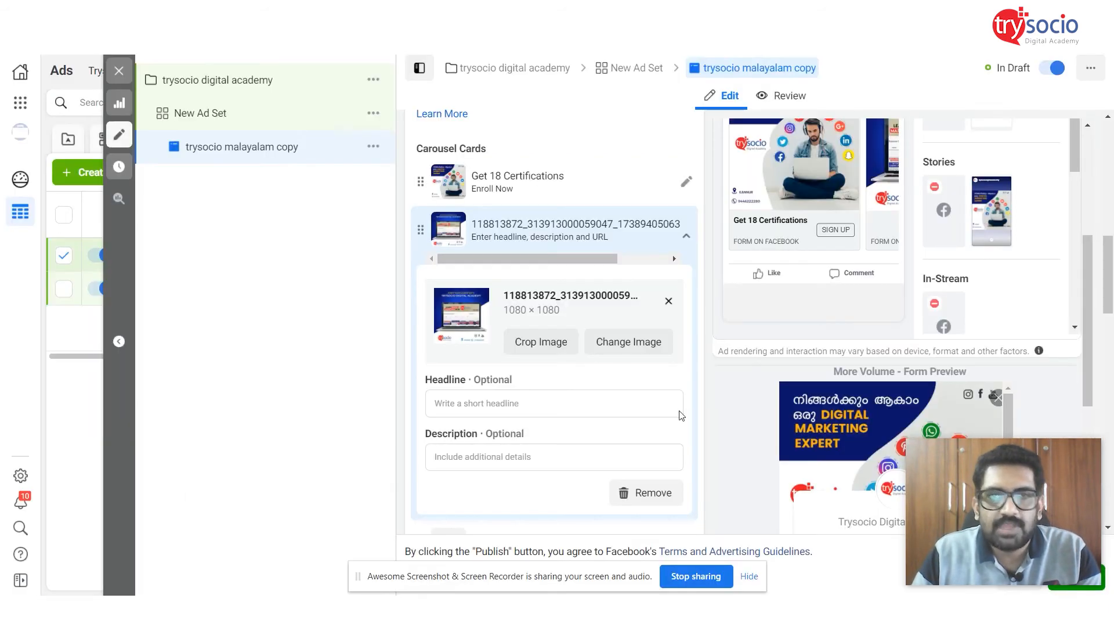
click(489, 403)
key(ctrl+v)
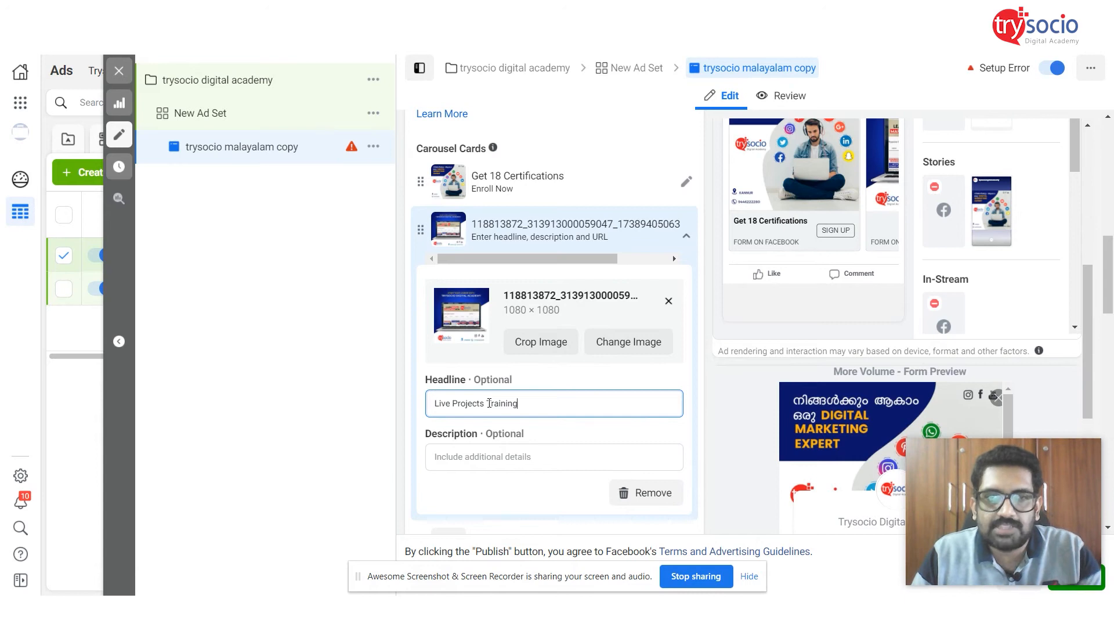
click(412, 378)
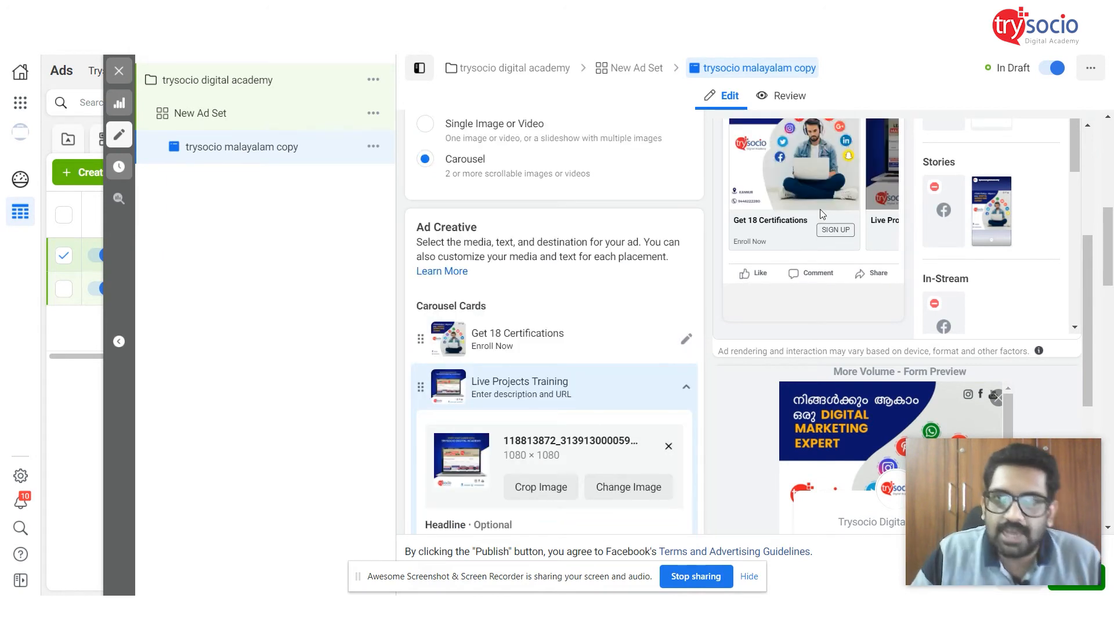
Step: Preview the carousel ad at expanded size in the Mobile News Feed and Desktop News Feed, then close the preview
scroll(814, 220, up, 1)
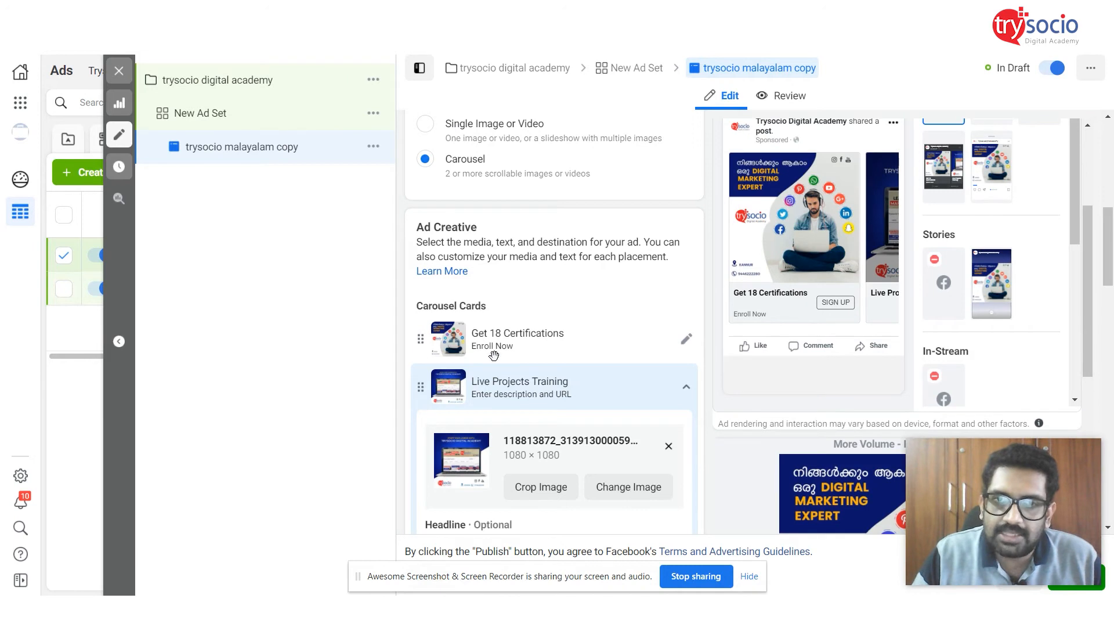
scroll(771, 302, up, 3)
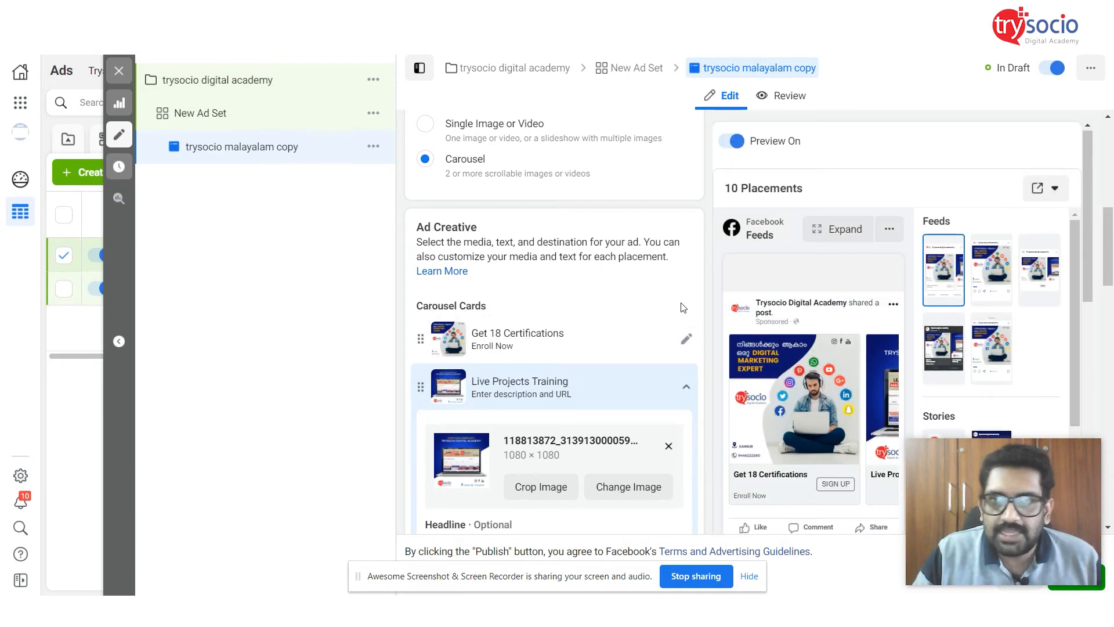
click(851, 227)
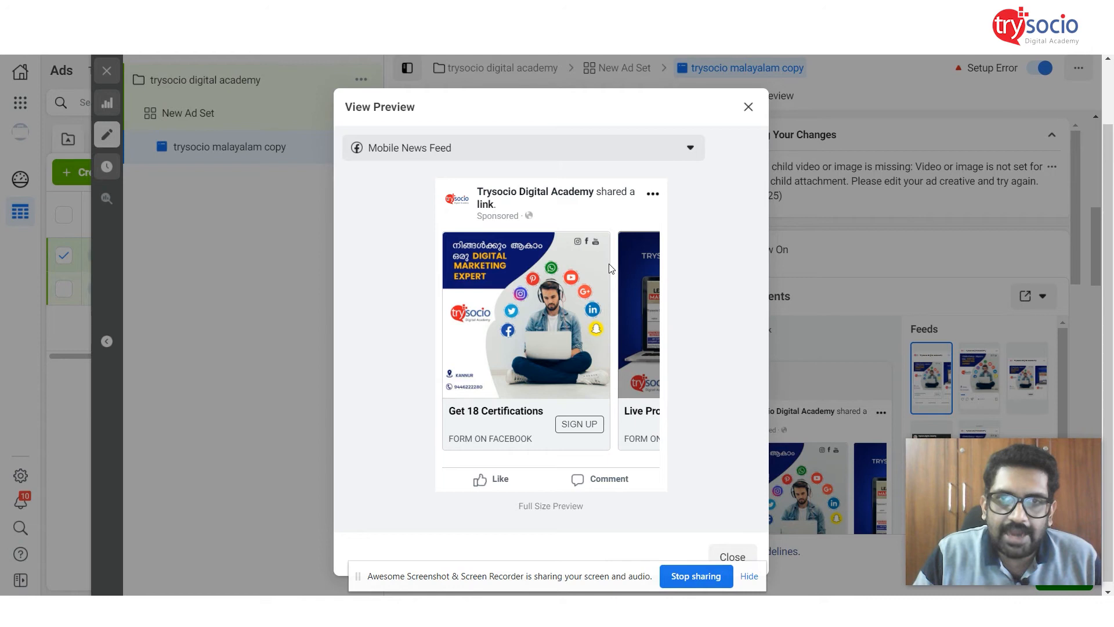
click(515, 145)
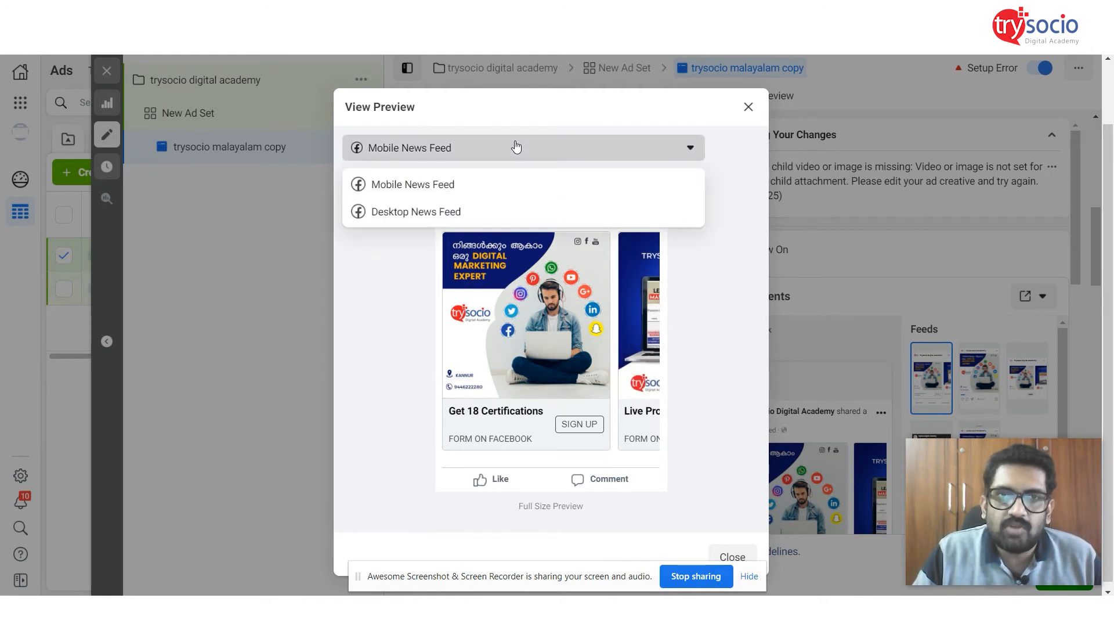
click(421, 213)
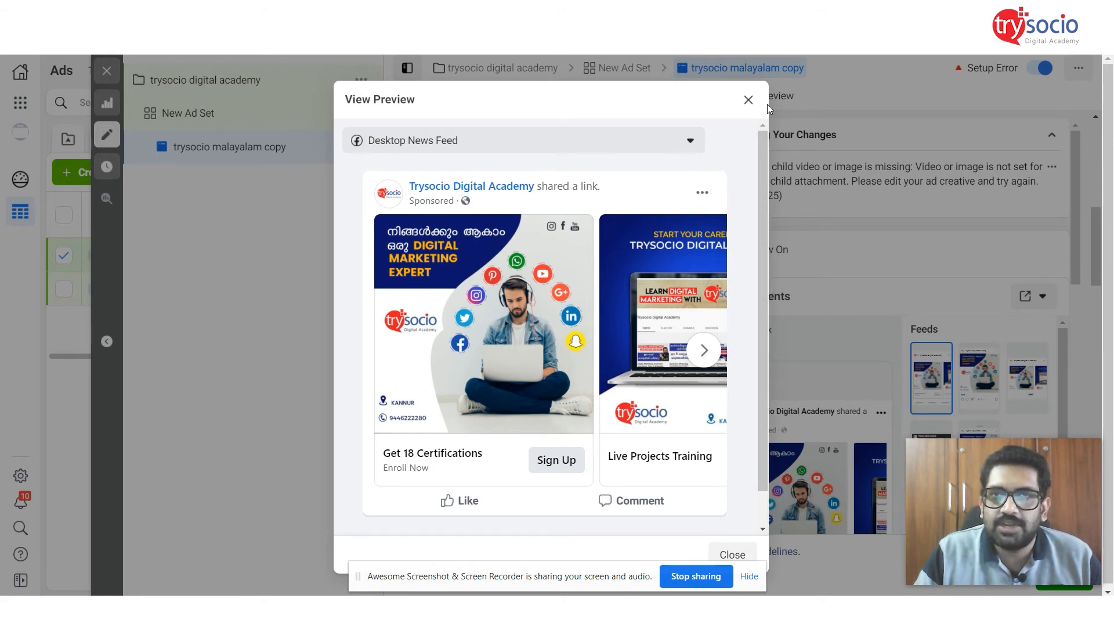
click(747, 101)
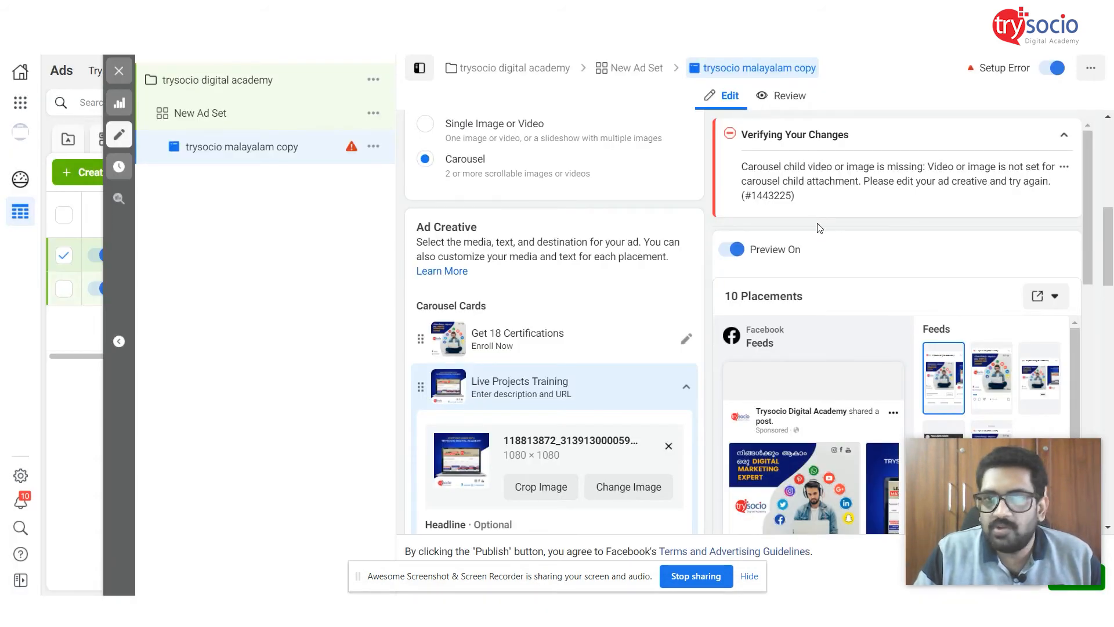
scroll(817, 228, down, 4)
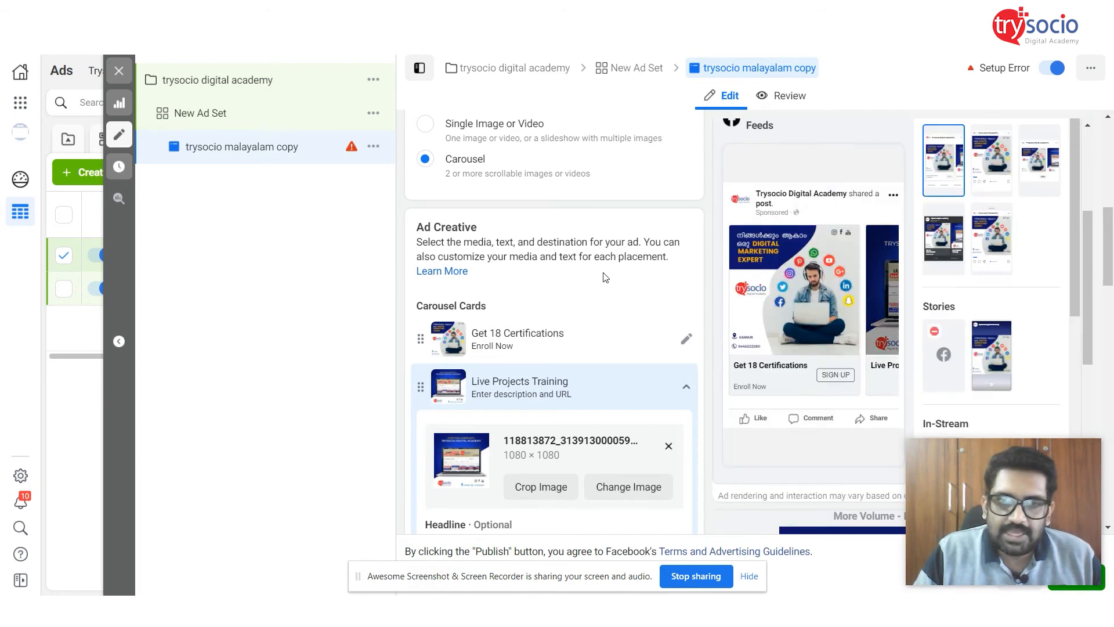
scroll(604, 277, down, 4)
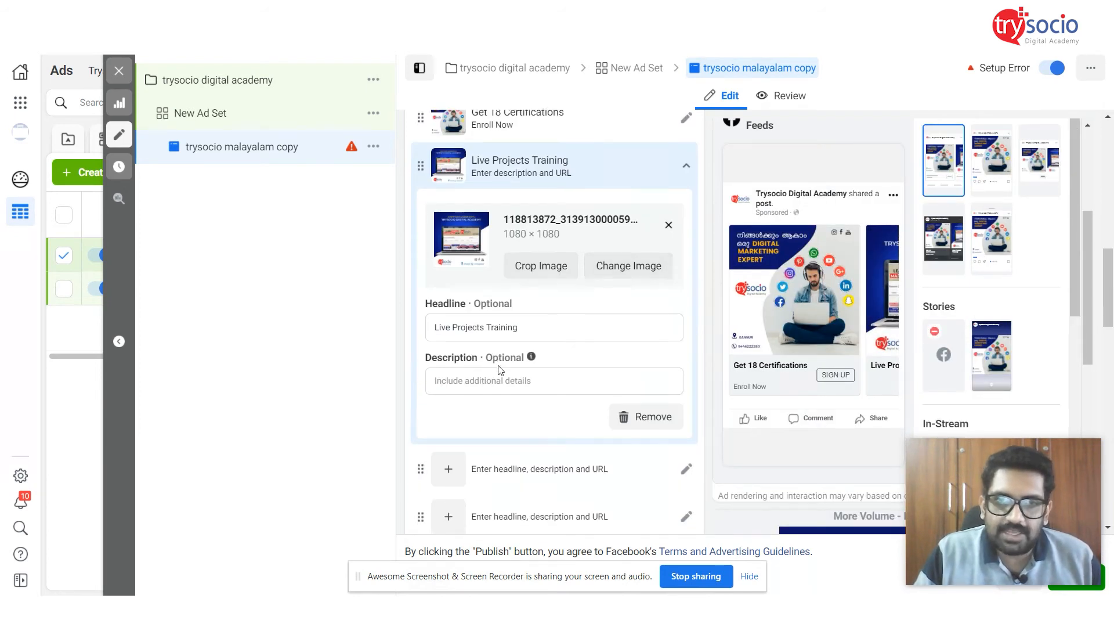
scroll(498, 366, down, 3)
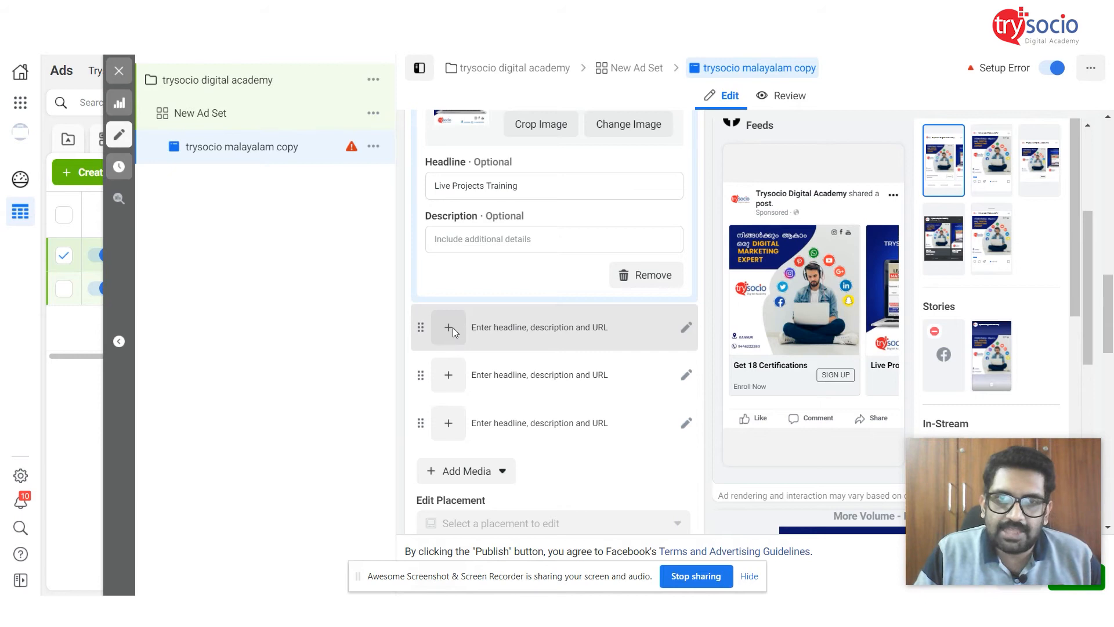
click(453, 327)
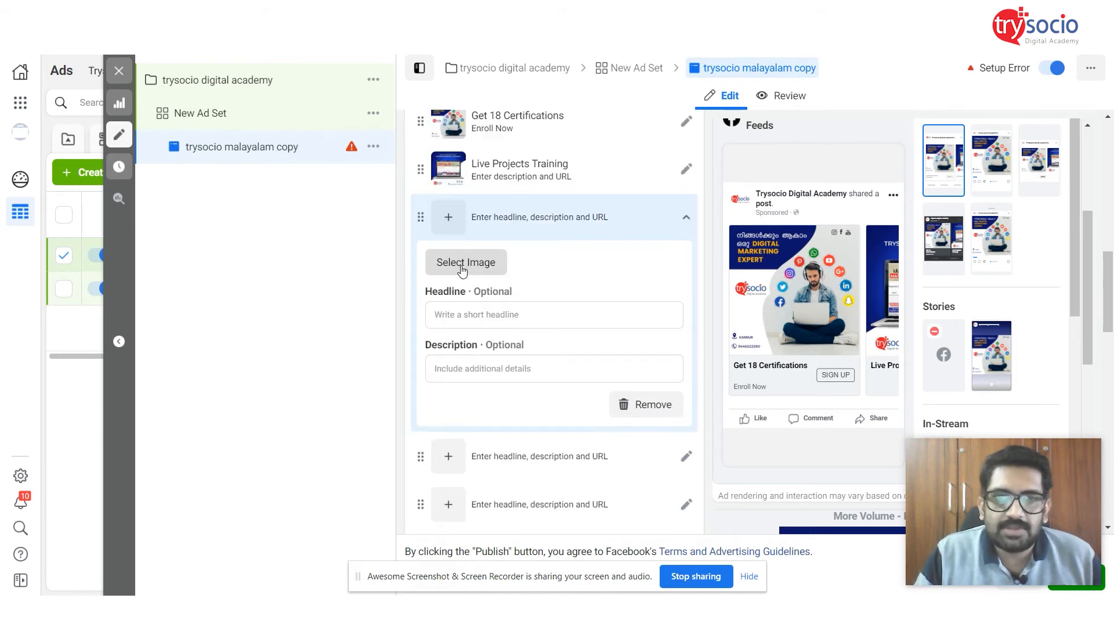
click(461, 268)
click(383, 167)
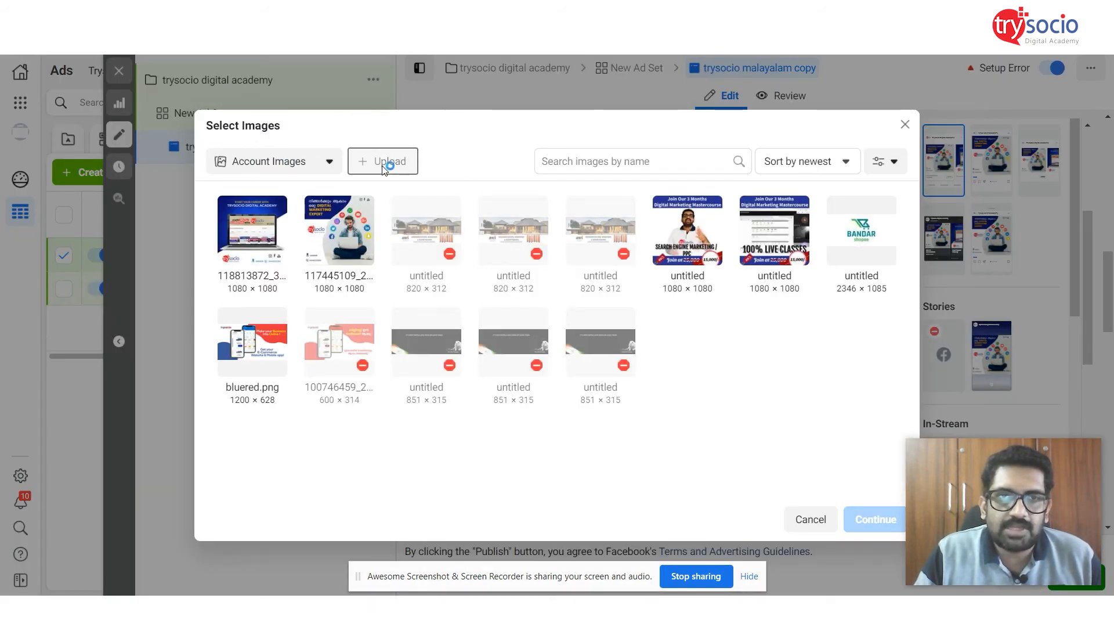
click(451, 264)
click(578, 464)
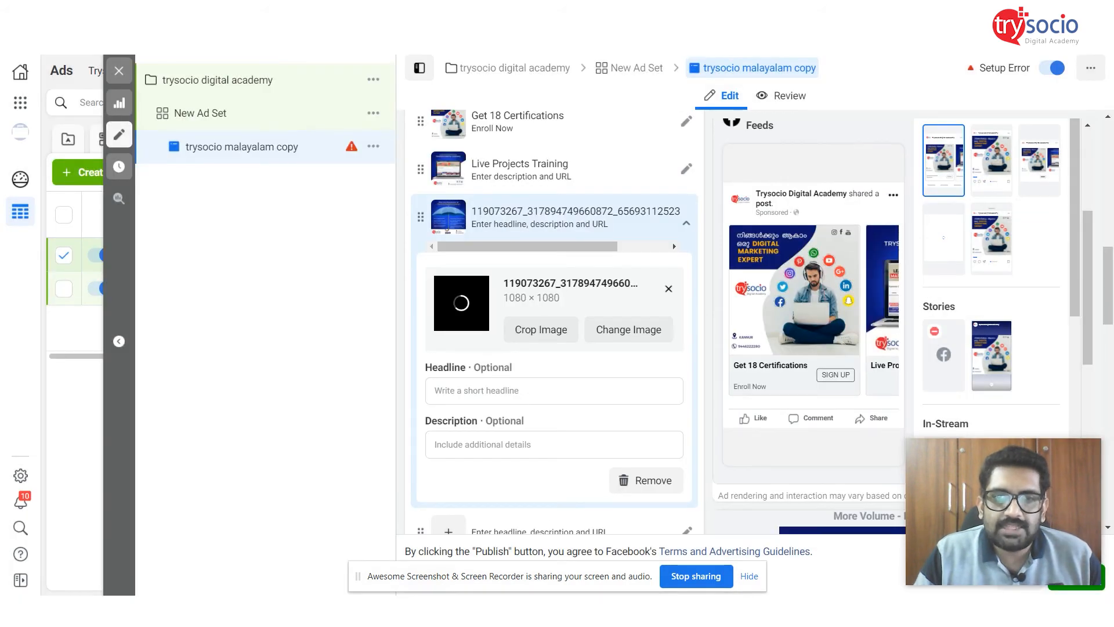
Step: Copy "Placement Support" from the text file new 3 and use it as the third carousel card's headline
key(alt+Tab)
drag(134, 179, 3, 182)
key(ctrl+c)
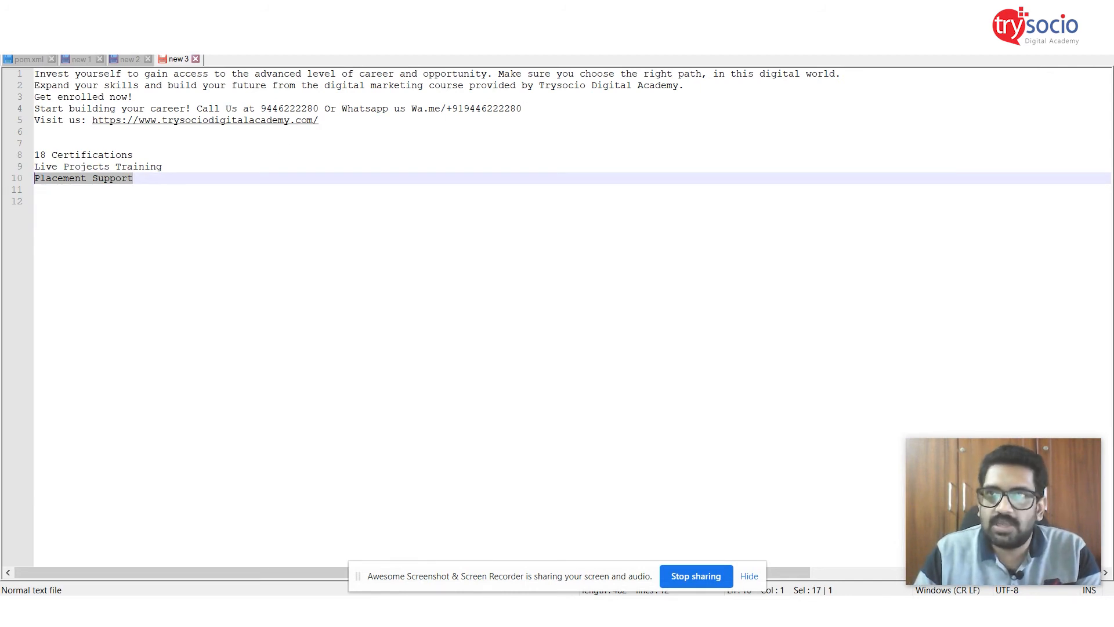
key(alt+Tab)
click(523, 317)
key(ctrl+v)
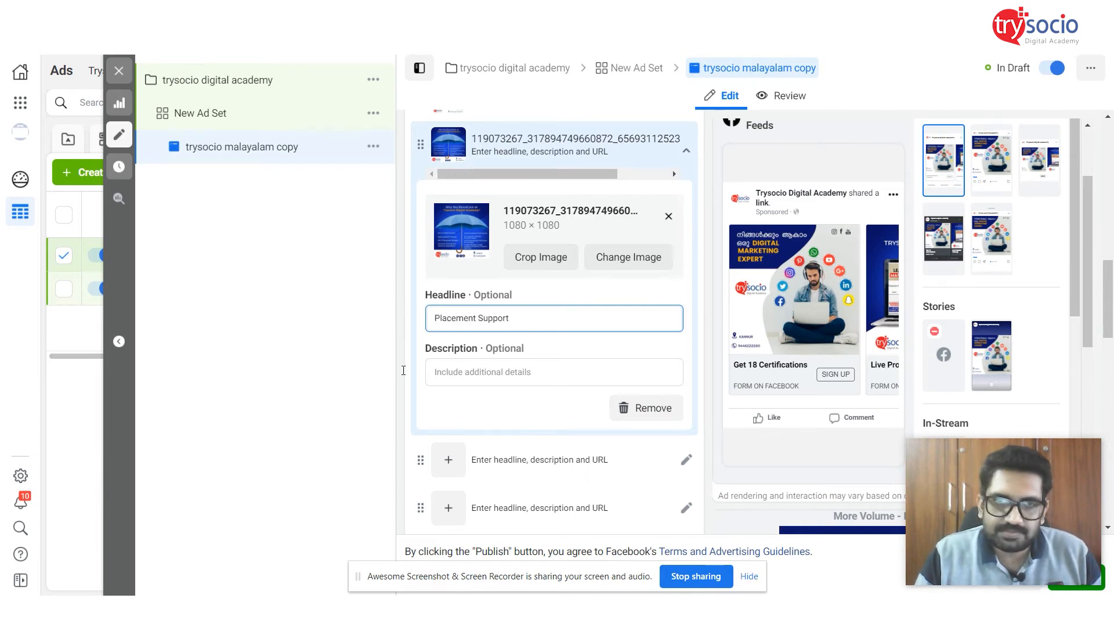
click(420, 365)
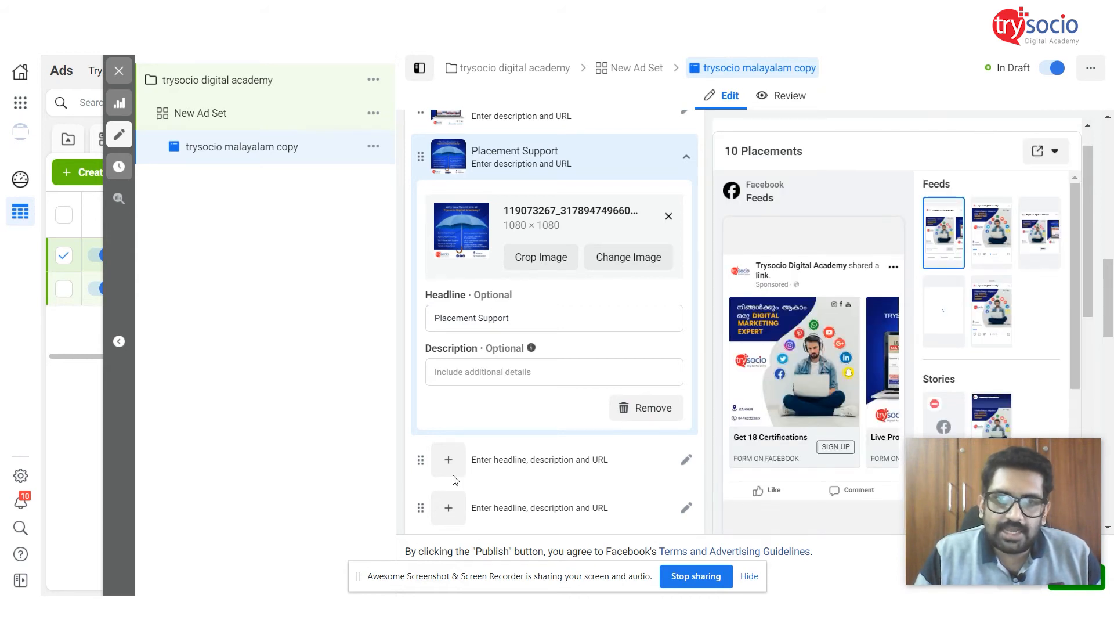
Step: Copy the first five lines of the text file new 3, starting "Invest yourself to gain access", into the ad's primary text
scroll(429, 502, down, 3)
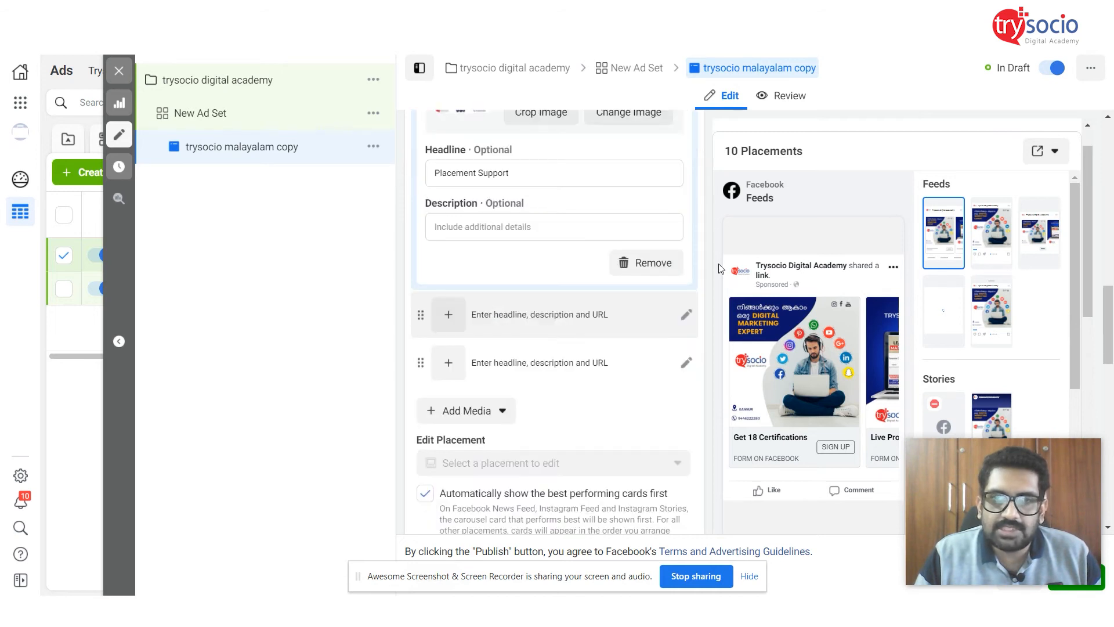
scroll(813, 261, down, 5)
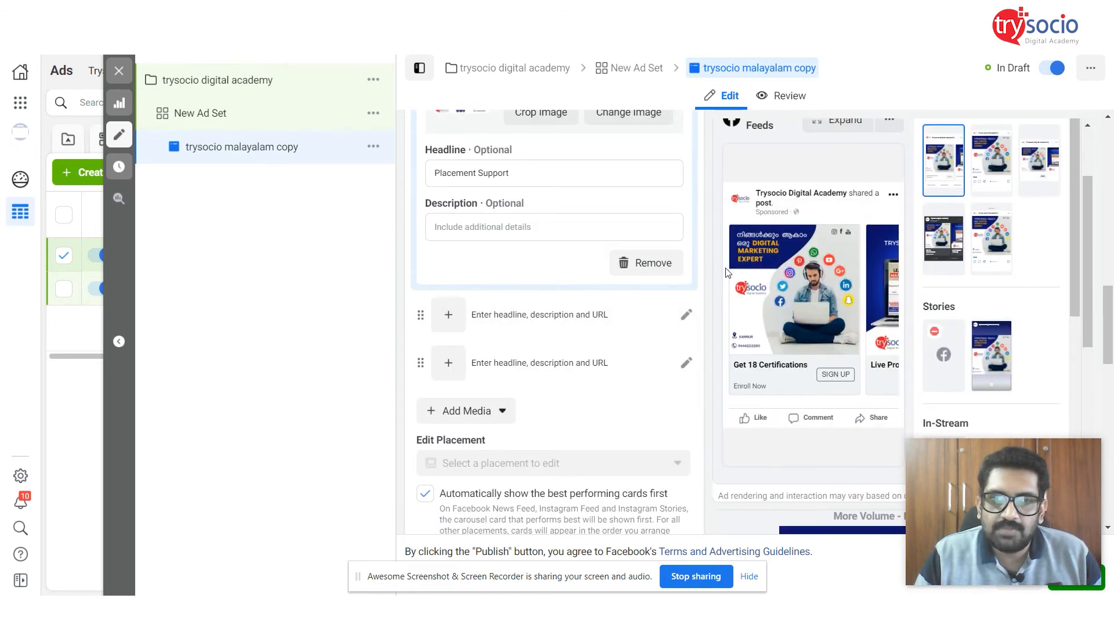
scroll(425, 499, down, 1)
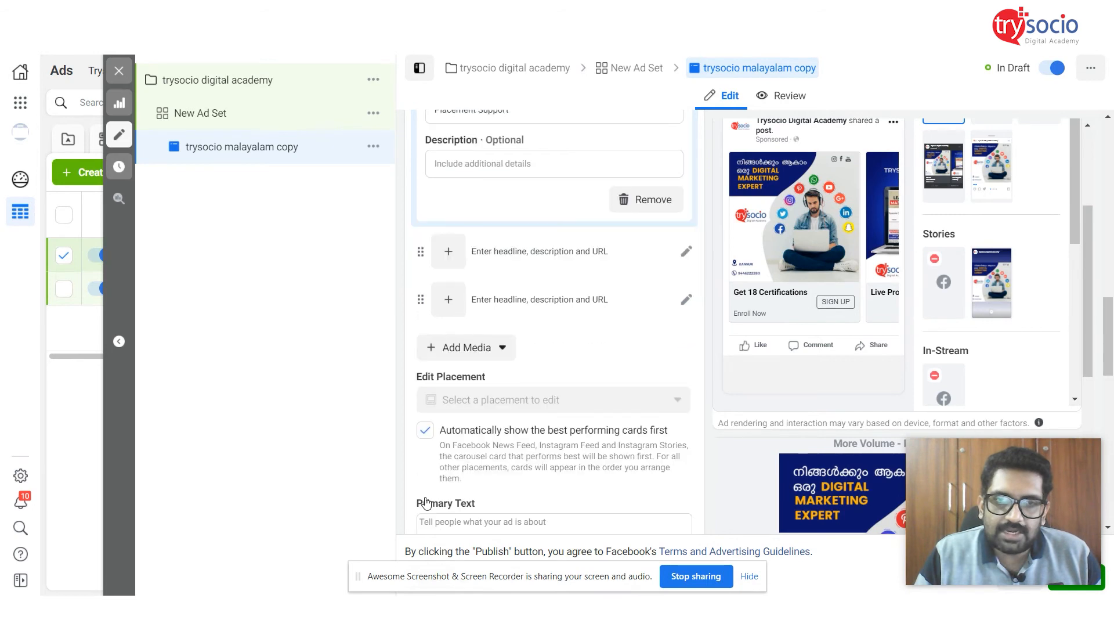
scroll(464, 464, down, 1)
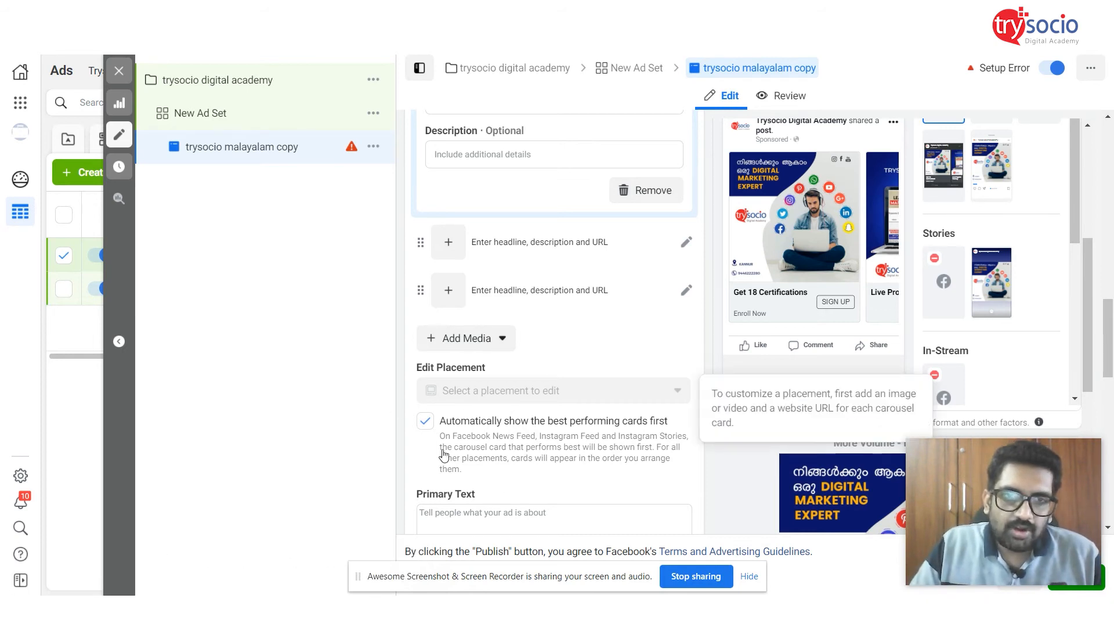
scroll(640, 340, down, 4)
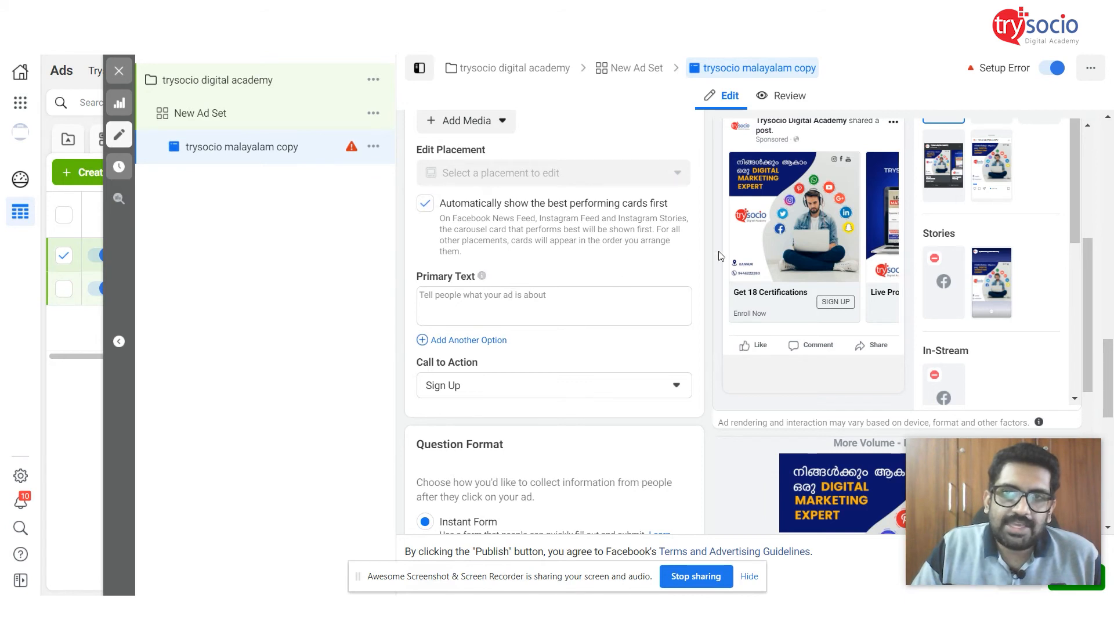
scroll(720, 253, up, 1)
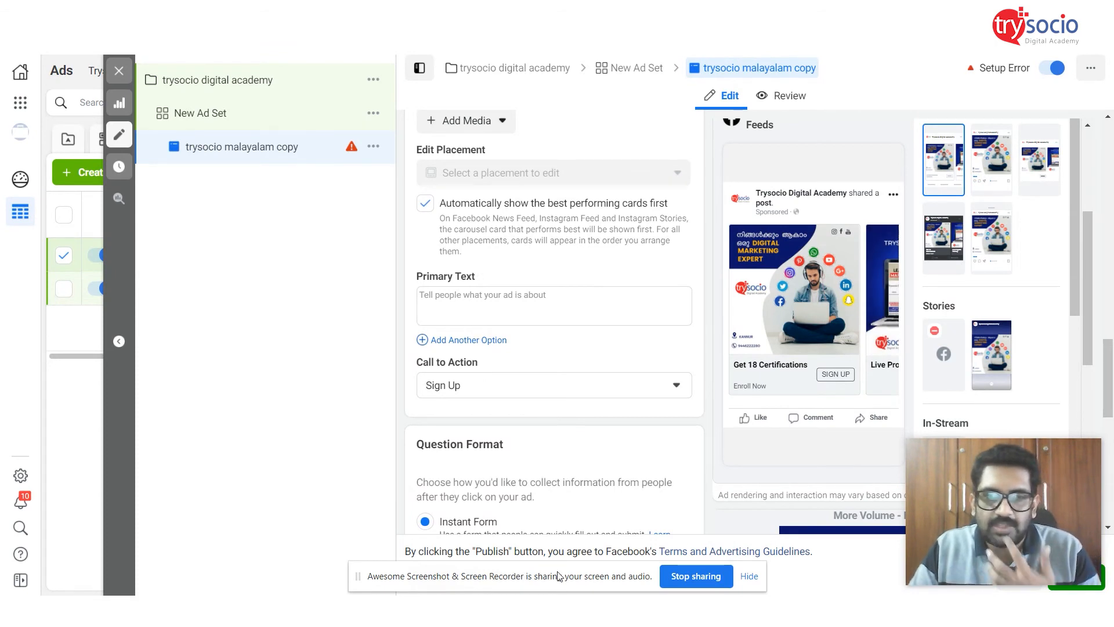
key(alt+Tab)
drag(329, 128, 326, 59)
key(ctrl+c)
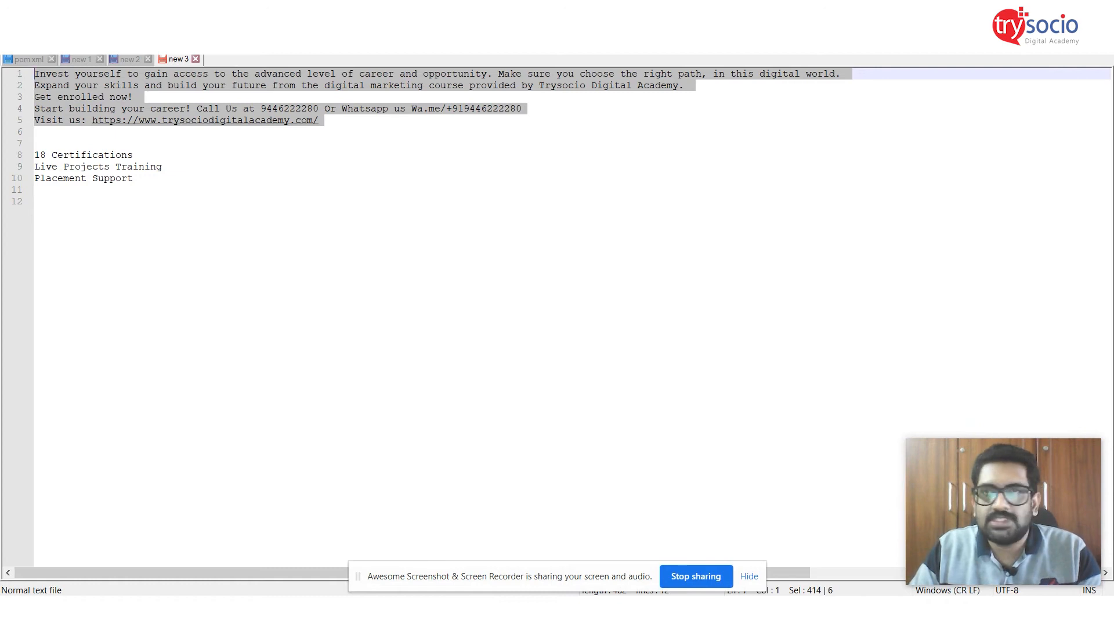
key(alt+Tab)
click(443, 297)
key(ctrl+v)
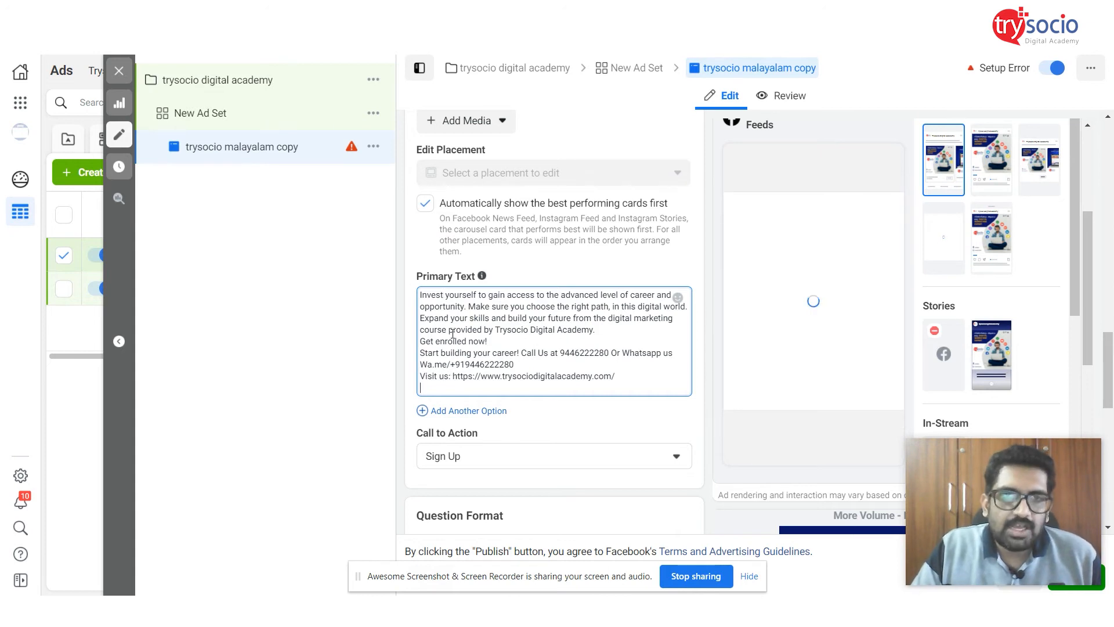
drag(436, 294, 461, 306)
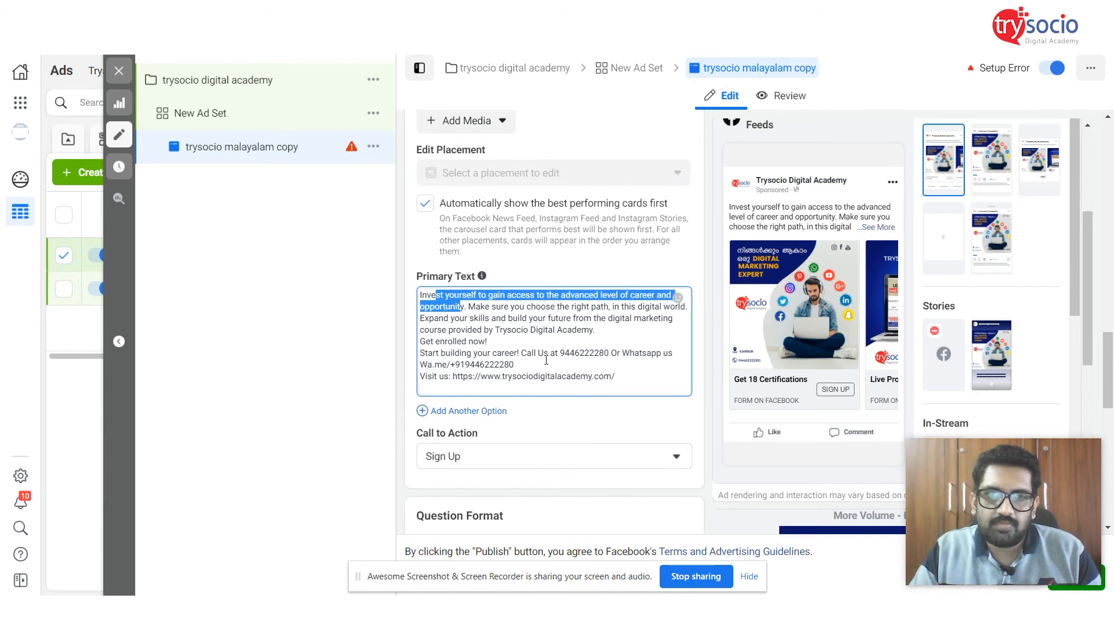
drag(562, 353, 546, 367)
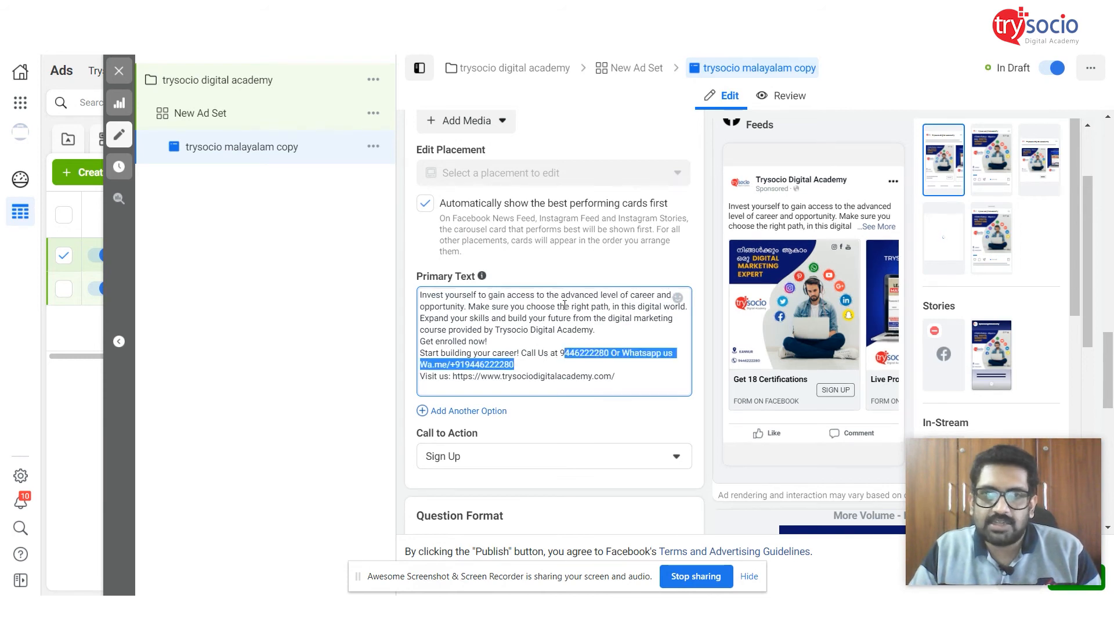
click(712, 210)
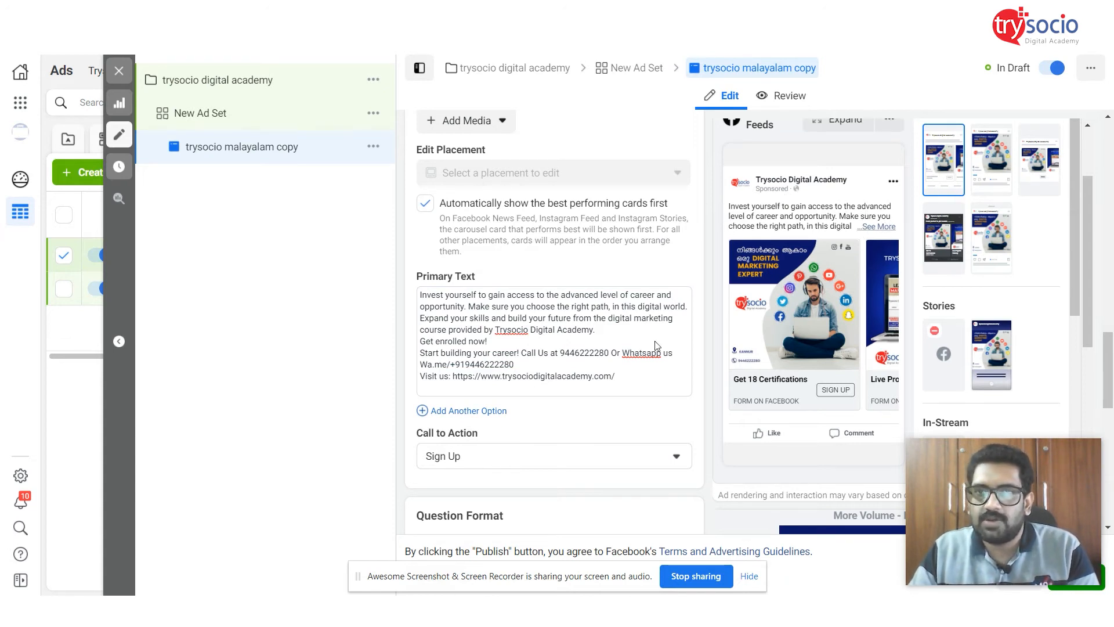
Step: Set the ad's call to action to Apply Now
scroll(524, 360, down, 3)
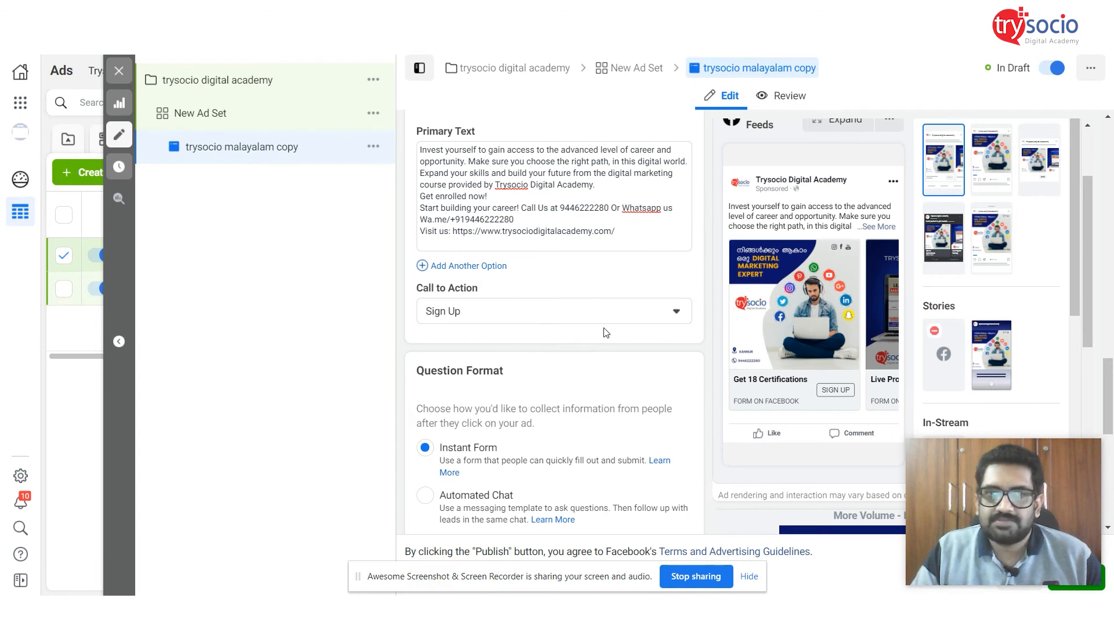
click(630, 317)
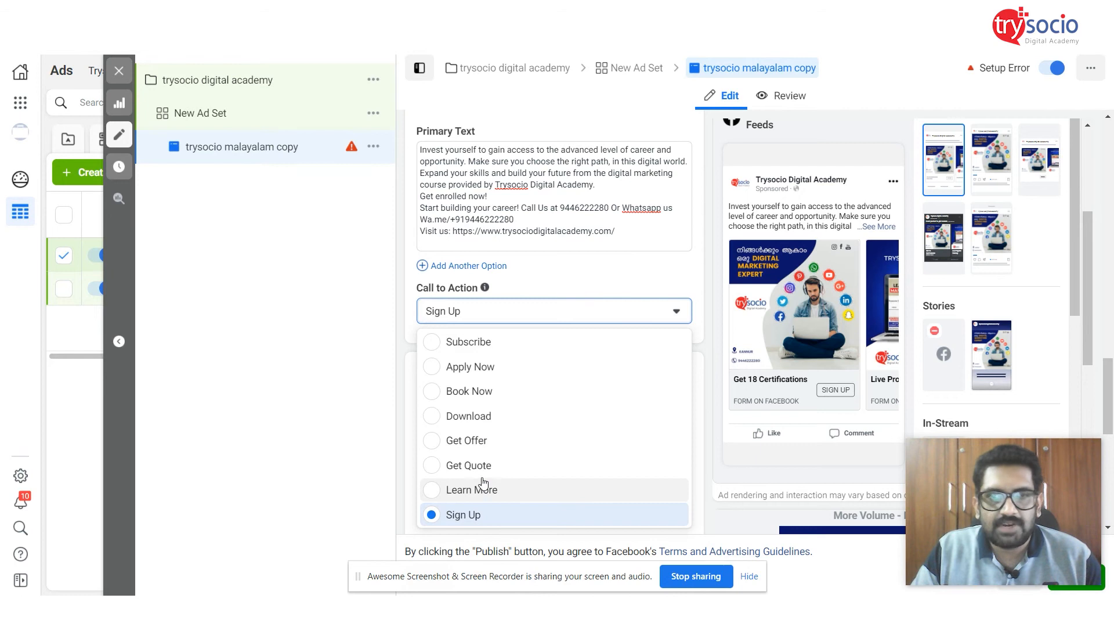
click(471, 367)
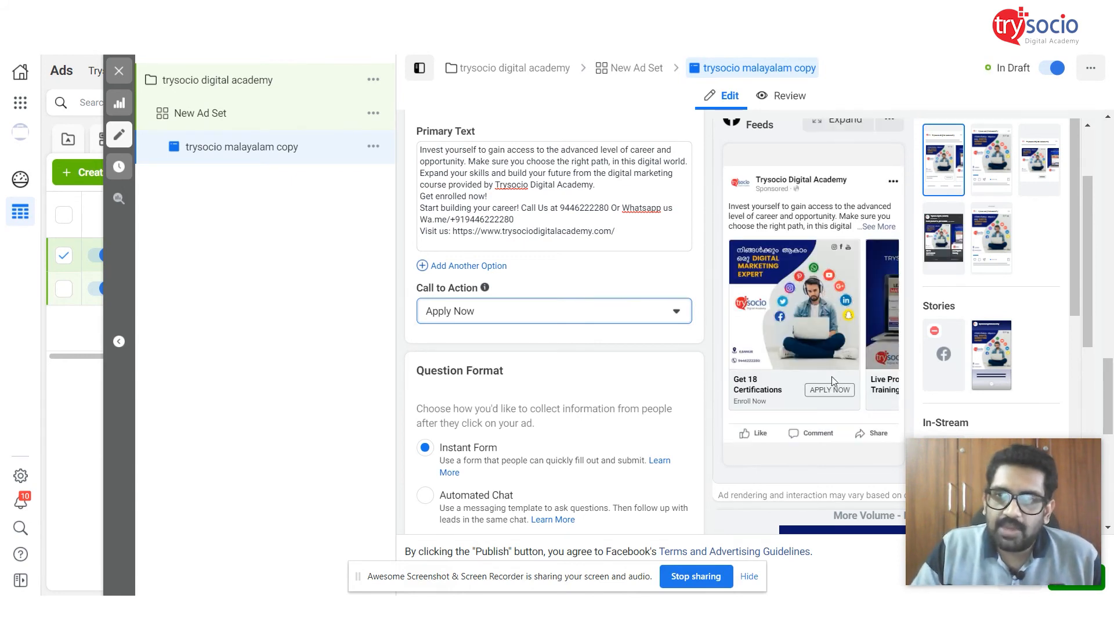
Step: Expand the ad's Facebook Feeds preview and switch it to Desktop News Feed
scroll(585, 331, down, 3)
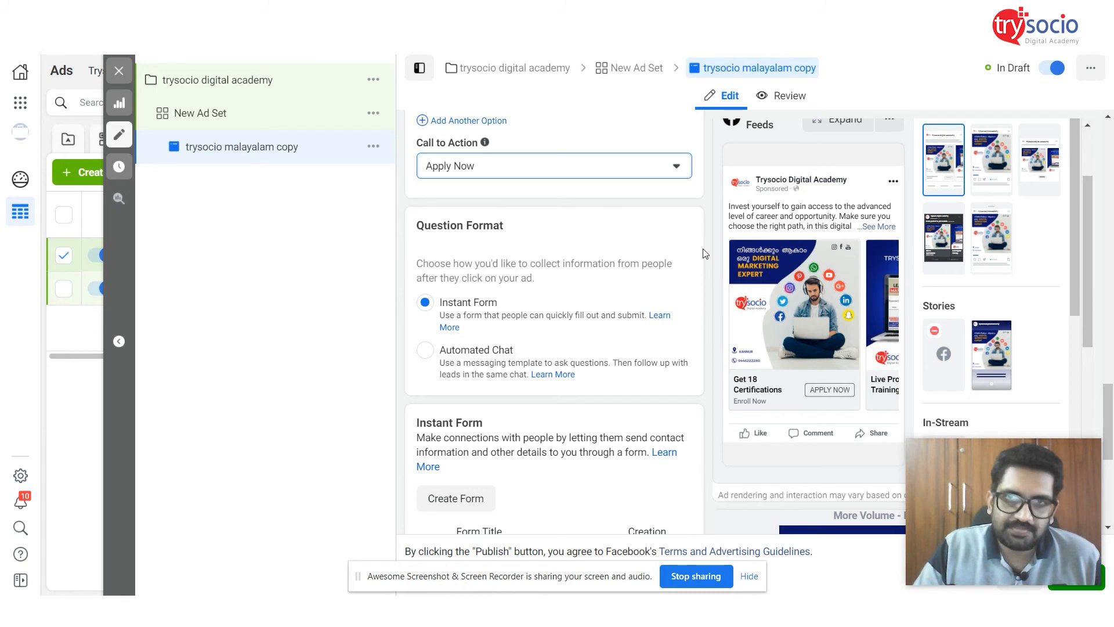
scroll(667, 250, up, 2)
scroll(804, 196, up, 2)
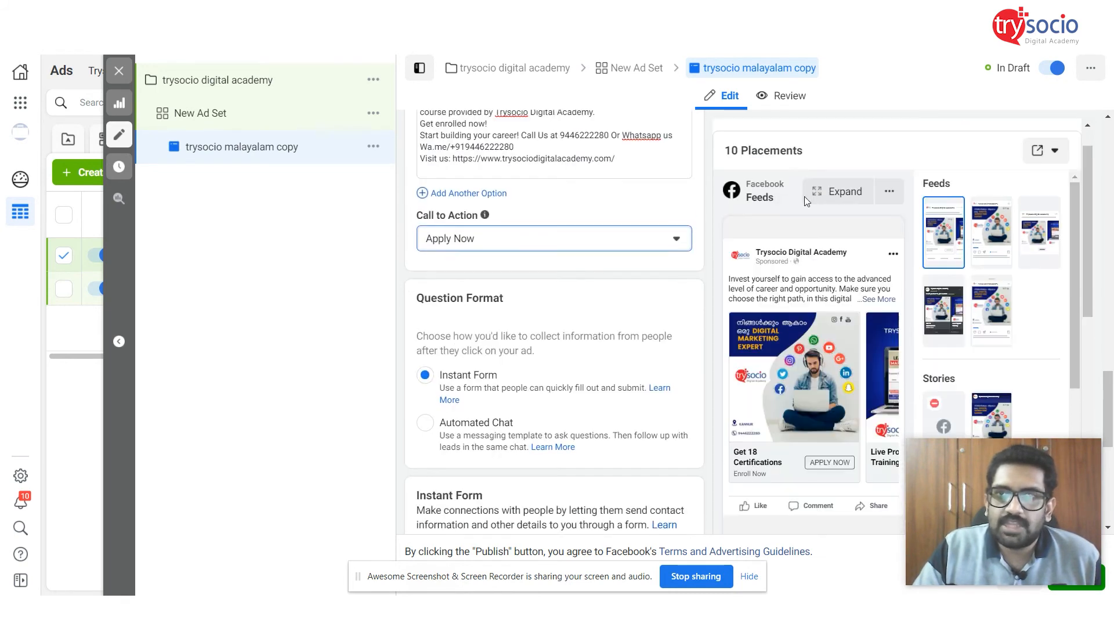
click(842, 193)
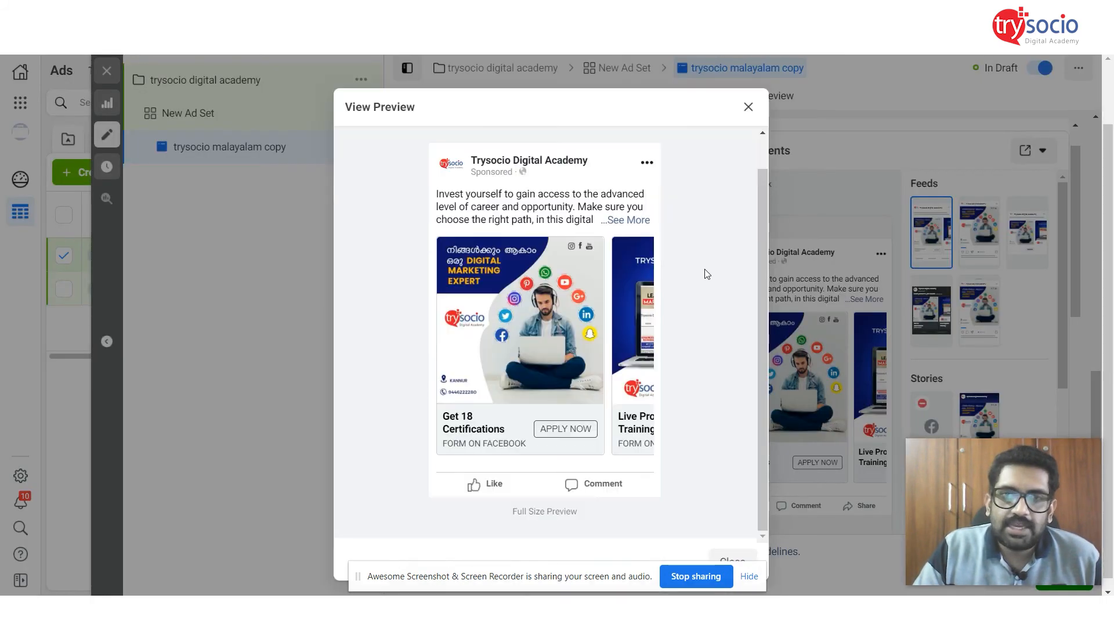
scroll(583, 273, up, 1)
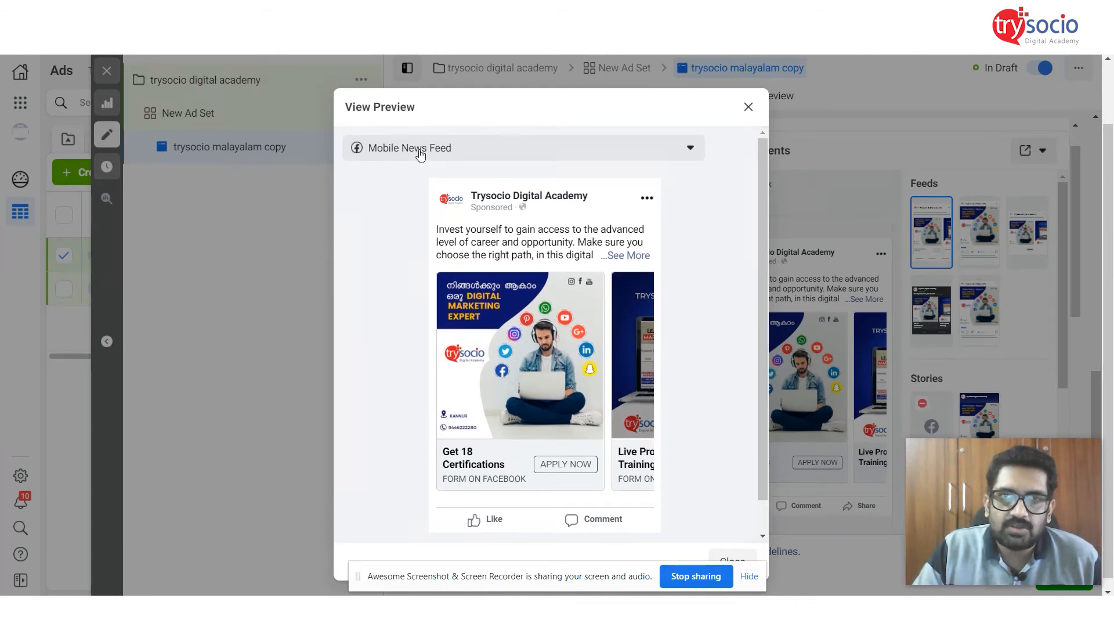
click(654, 152)
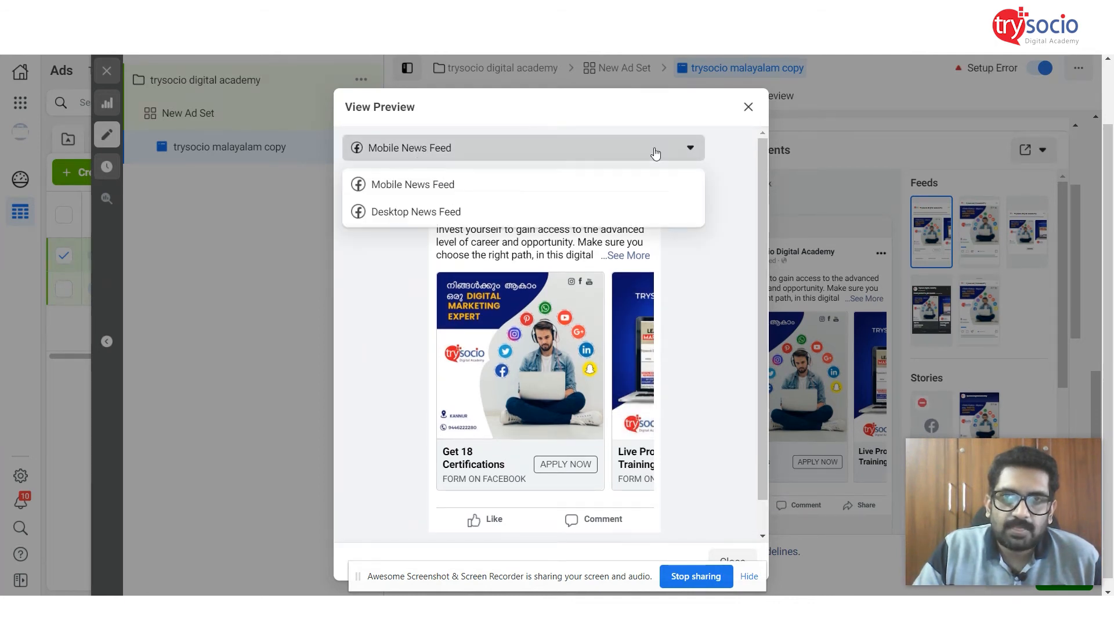
click(458, 212)
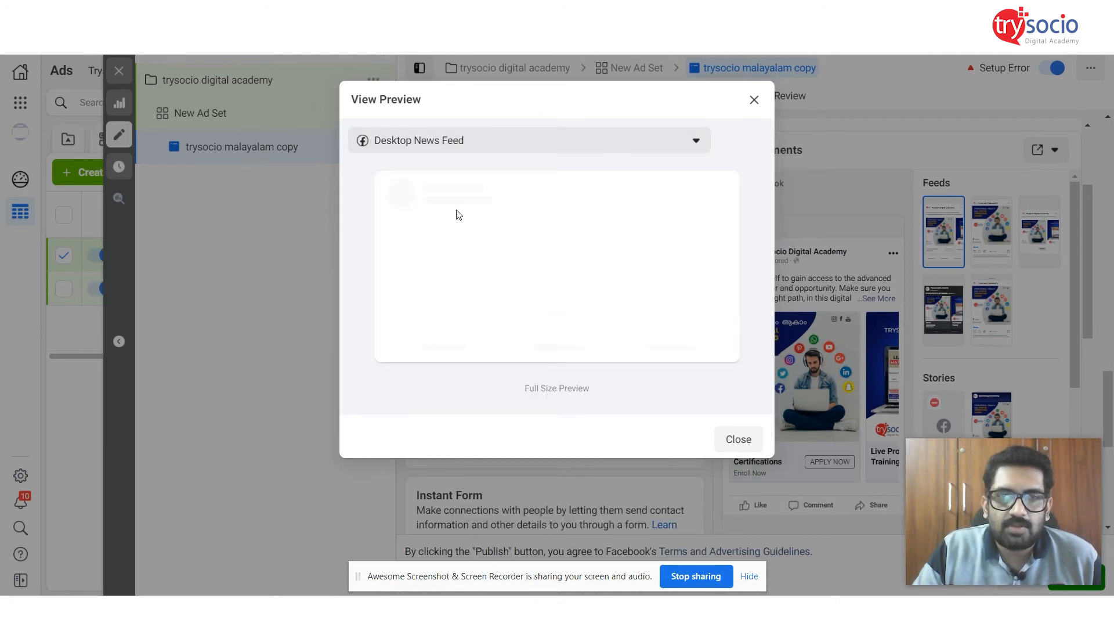
scroll(619, 238, down, 3)
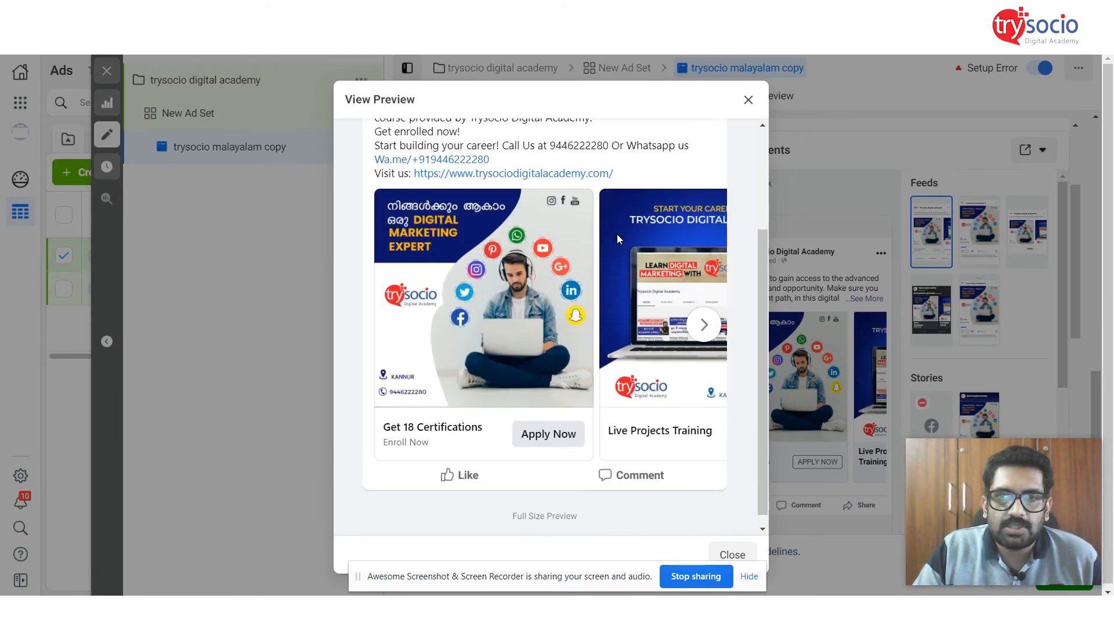
Step: Page through the three carousel cards in the desktop preview and back to the first, then close the preview
click(704, 325)
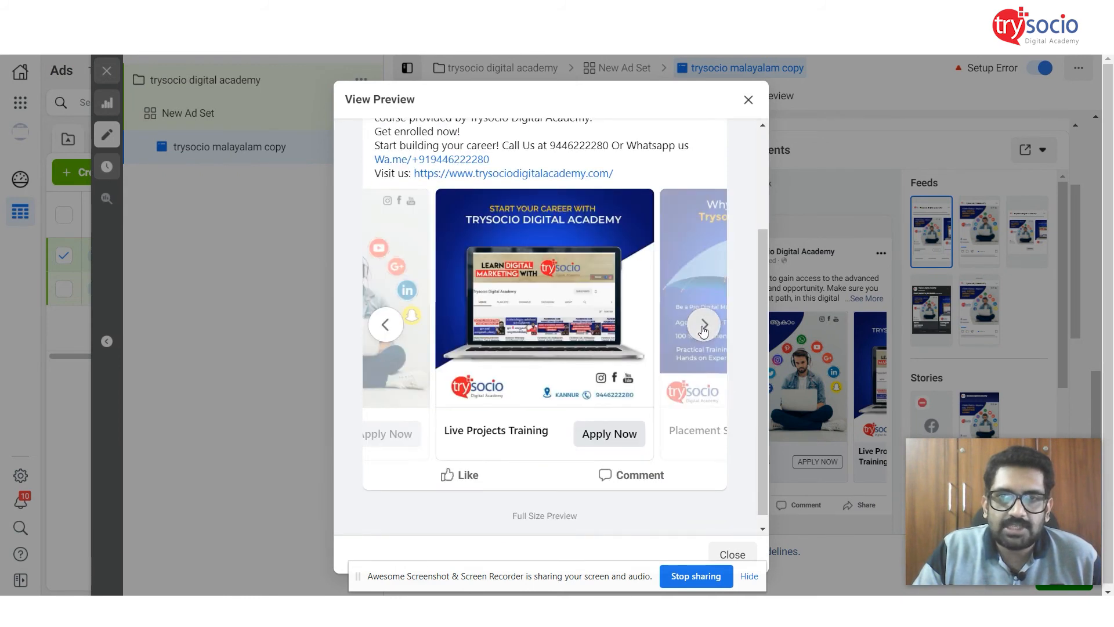
click(703, 326)
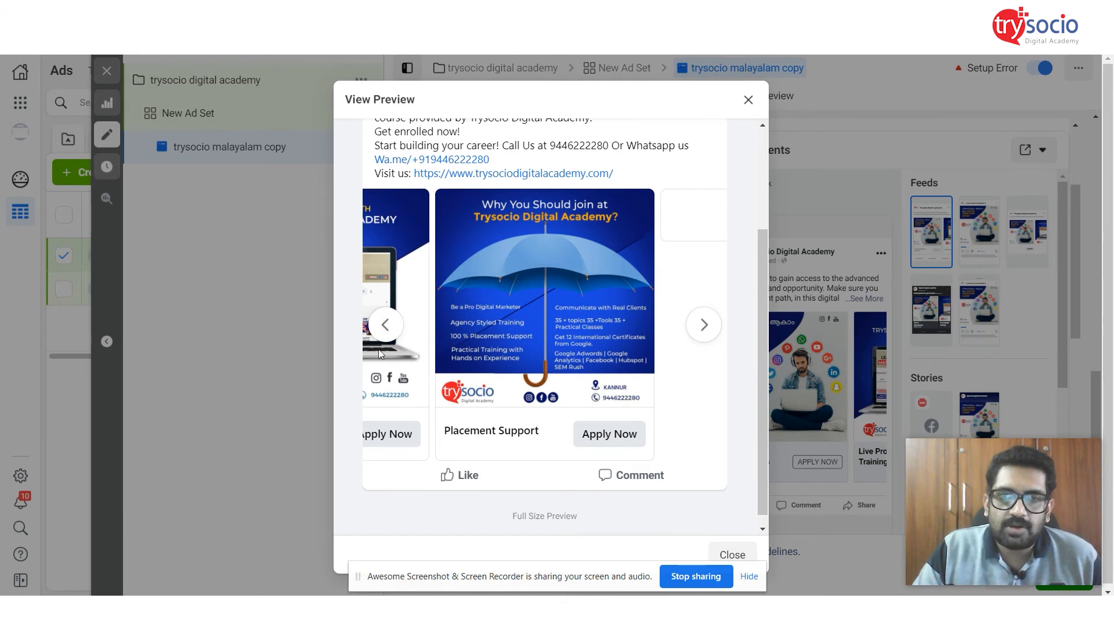
click(386, 324)
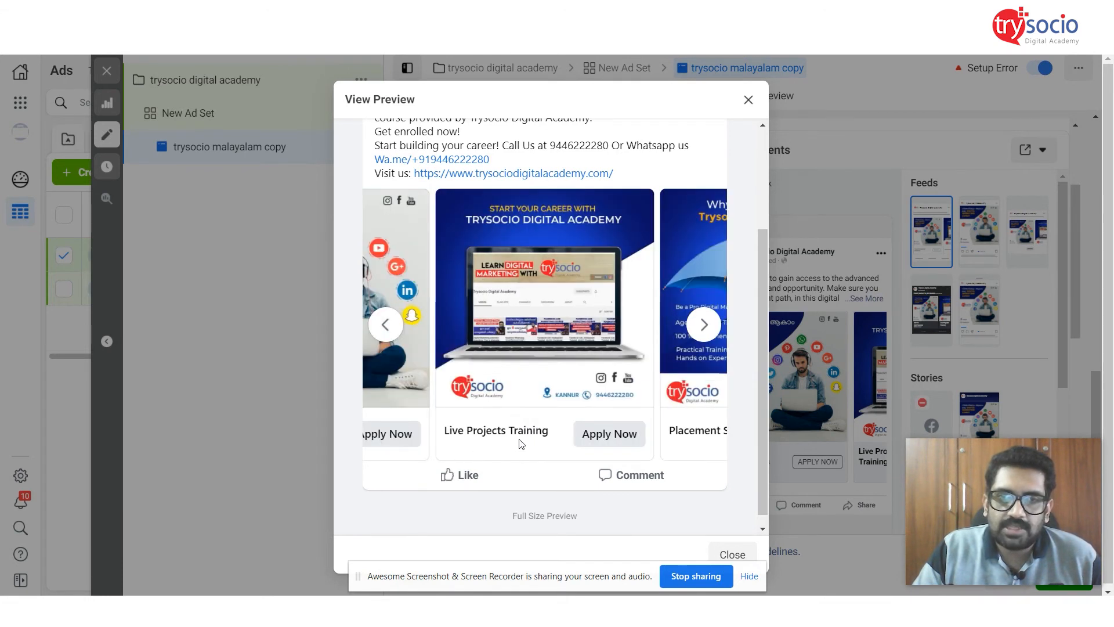
click(386, 324)
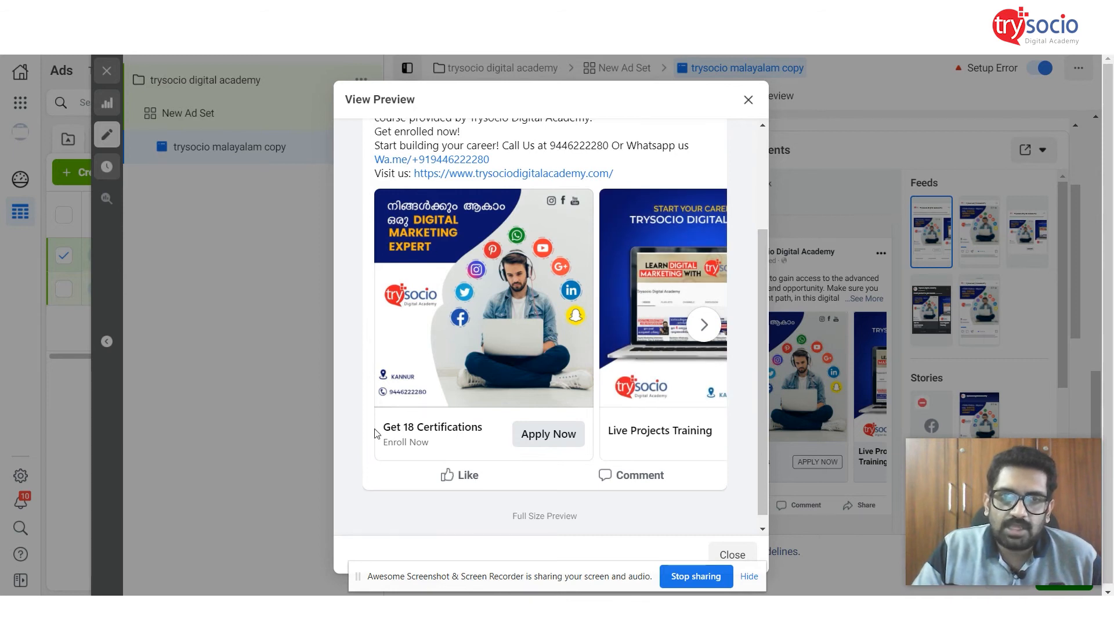
click(731, 554)
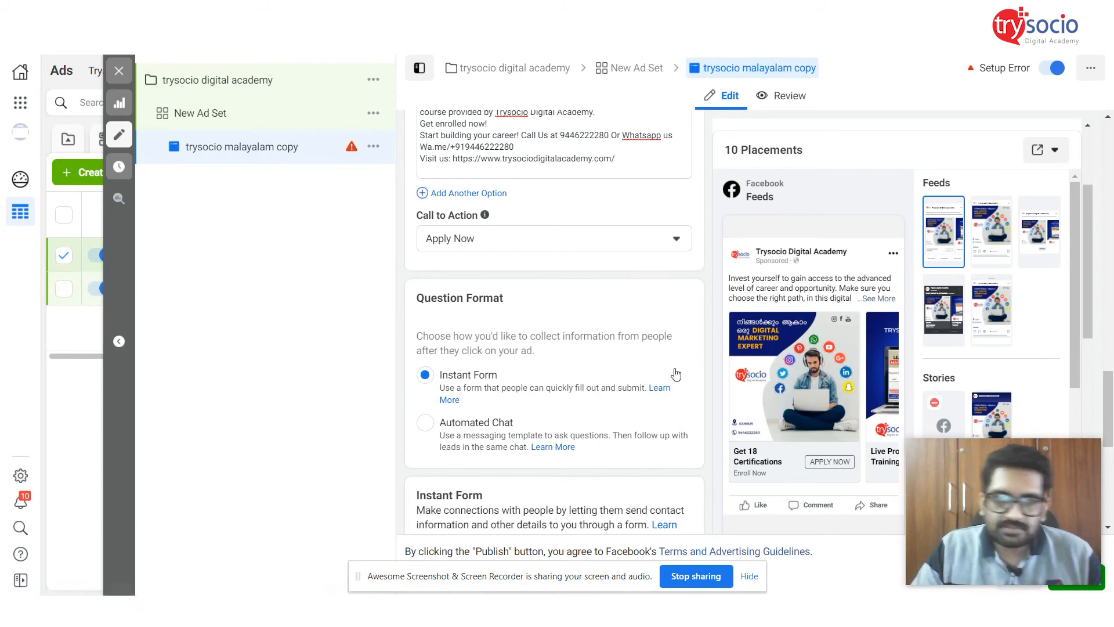
Step: Choose DM Course -lead form as the ad's instant form
scroll(676, 369, down, 3)
scroll(675, 369, down, 1)
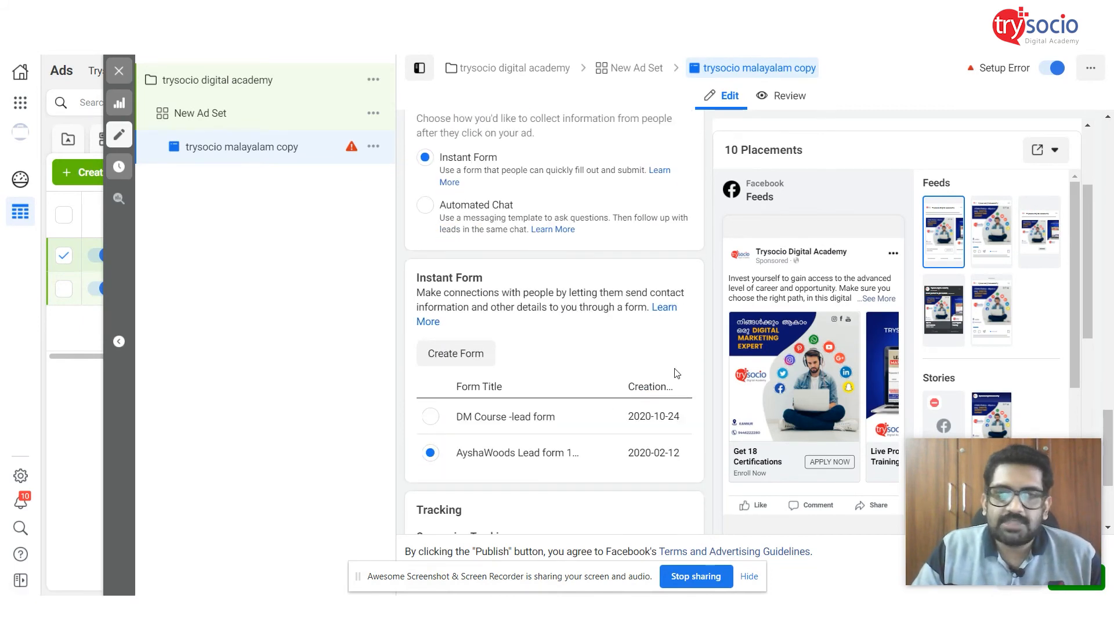
click(520, 419)
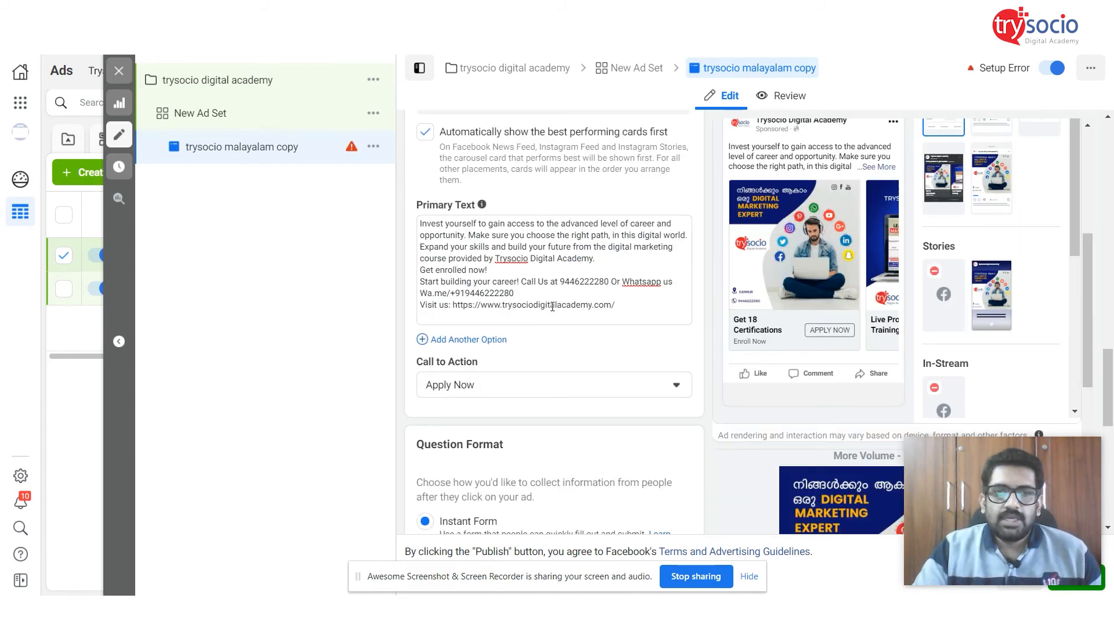
Step: Examine the Instant Form and Tracking sections and the preview of the selected lead form
scroll(552, 307, down, 3)
scroll(553, 307, down, 4)
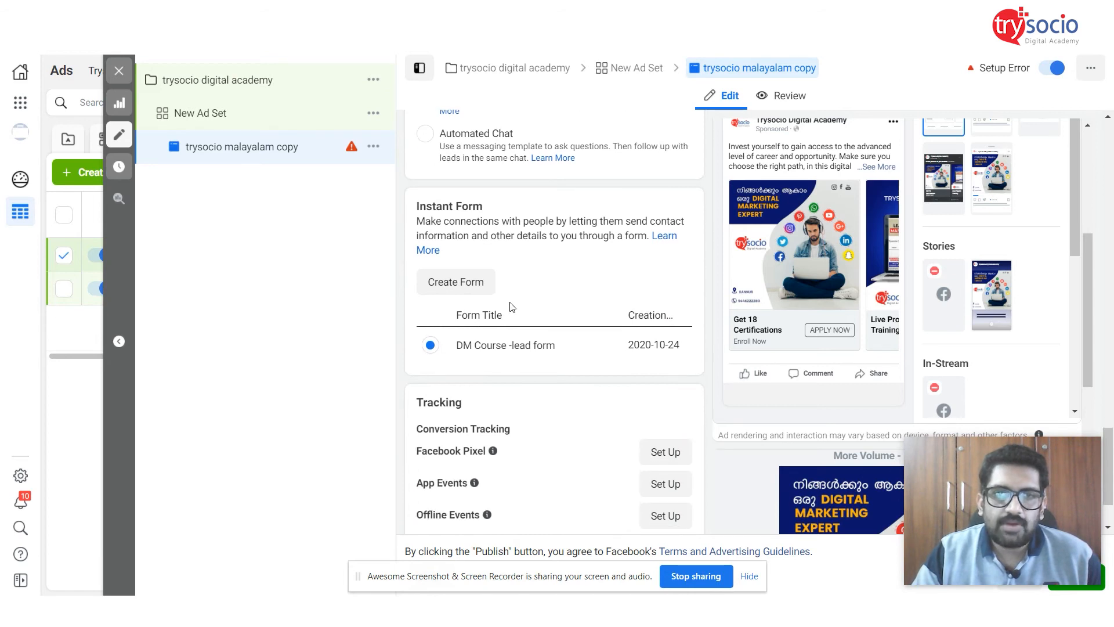
drag(427, 206, 474, 205)
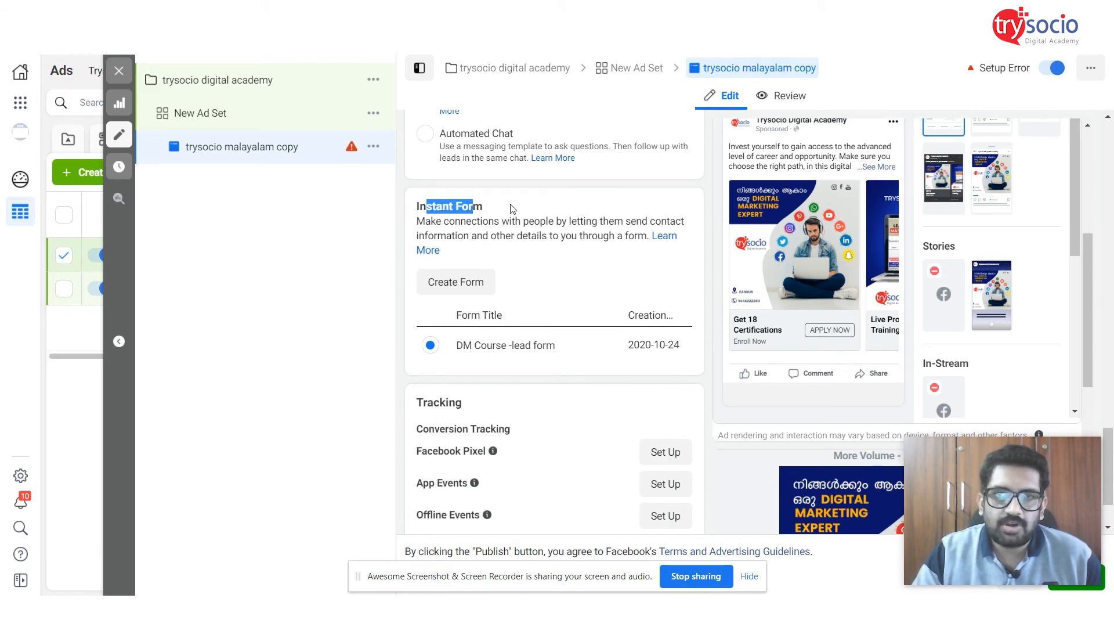
click(528, 210)
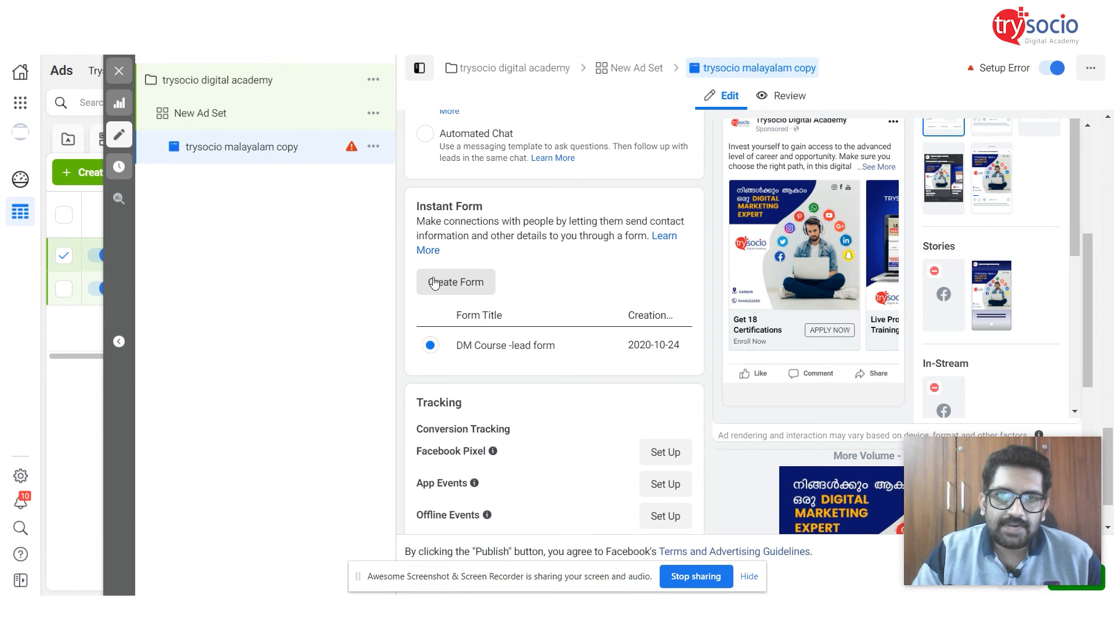
scroll(508, 279, down, 1)
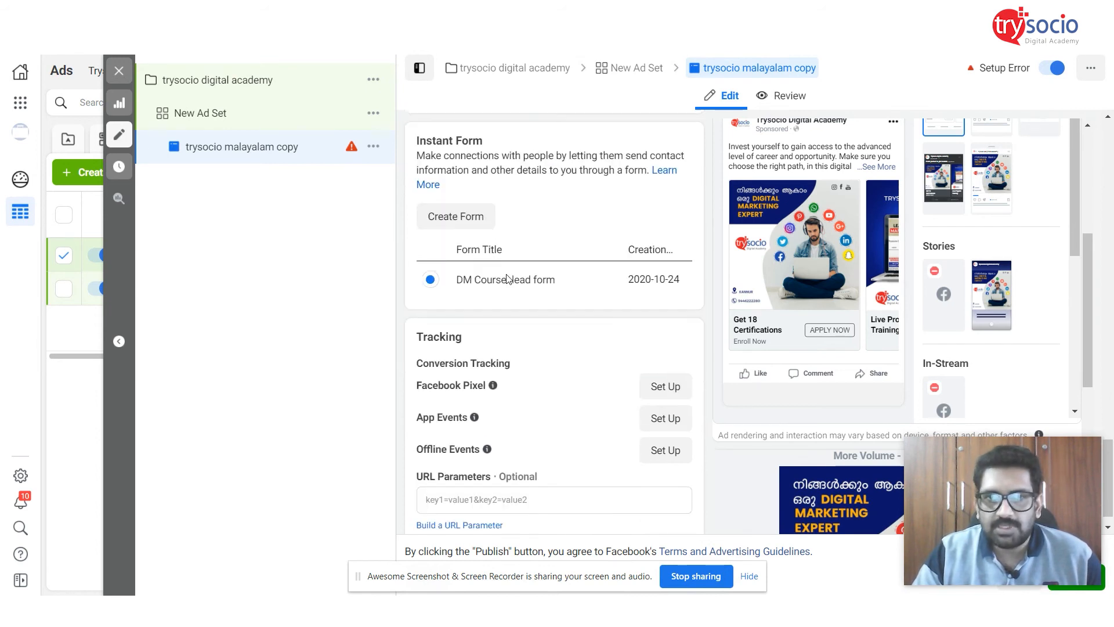
scroll(854, 256, down, 4)
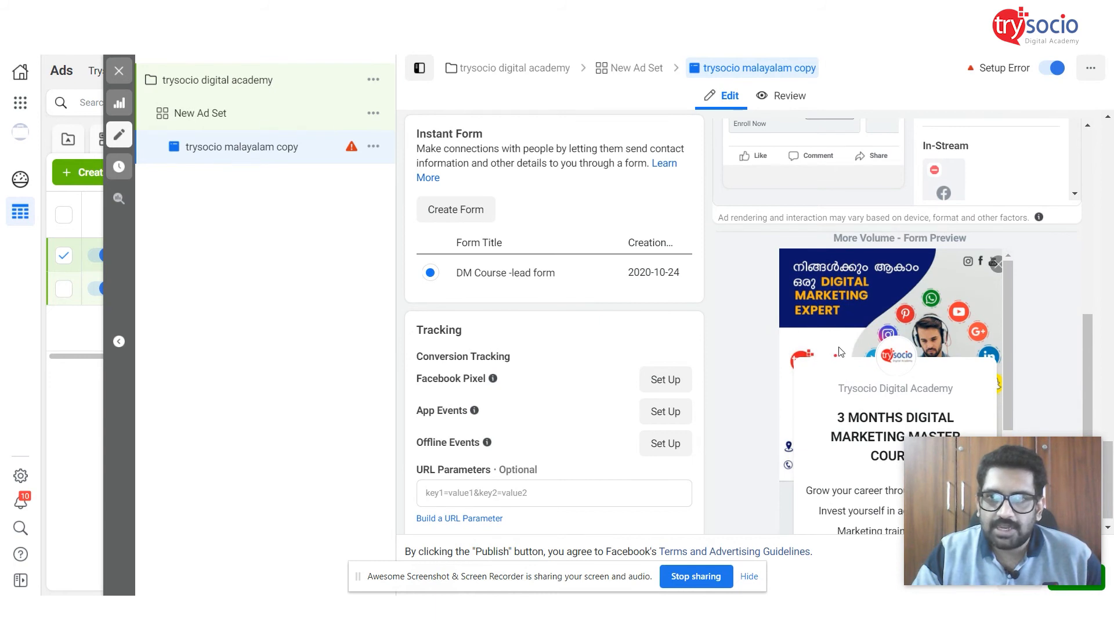
scroll(839, 351, up, 4)
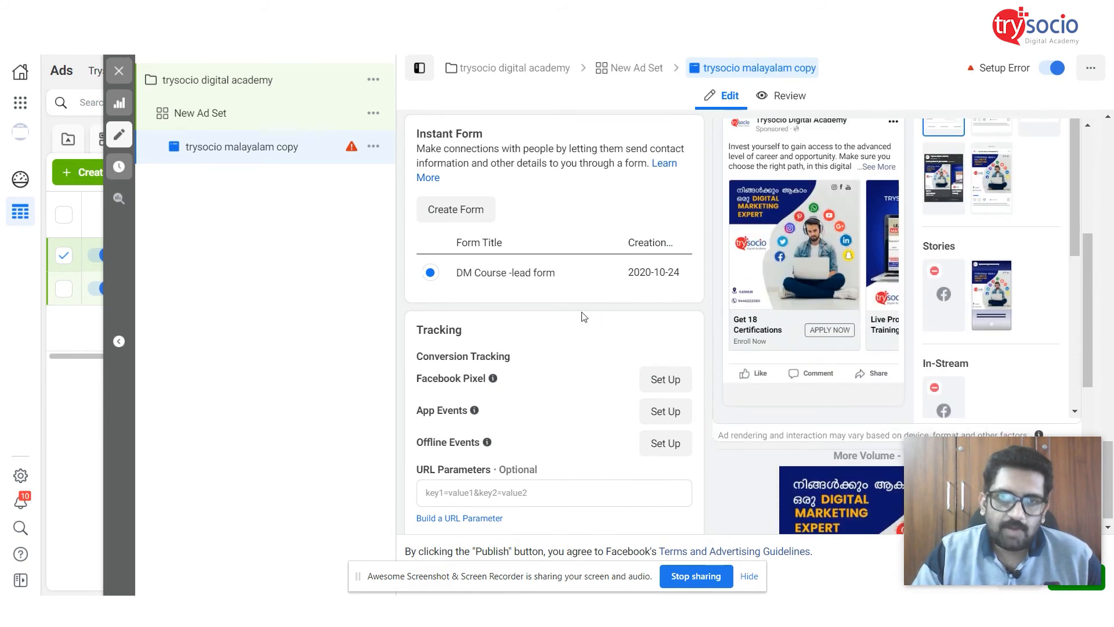
scroll(583, 317, up, 1)
scroll(583, 316, up, 1)
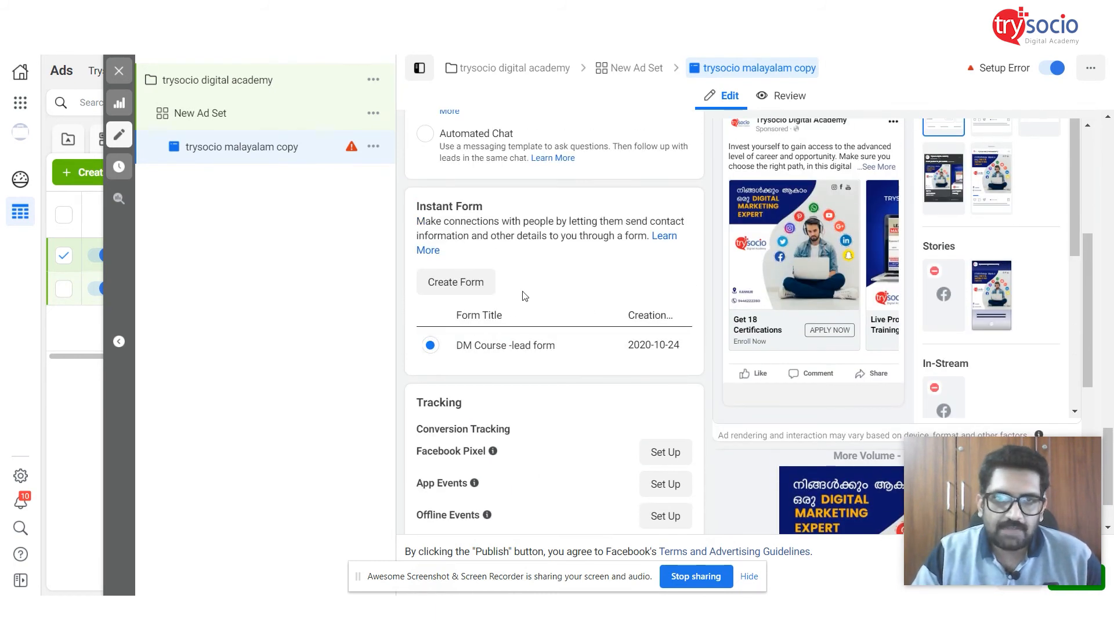
Step: Create a new instant form named "trysocio" with the Higher Intent form type
click(470, 283)
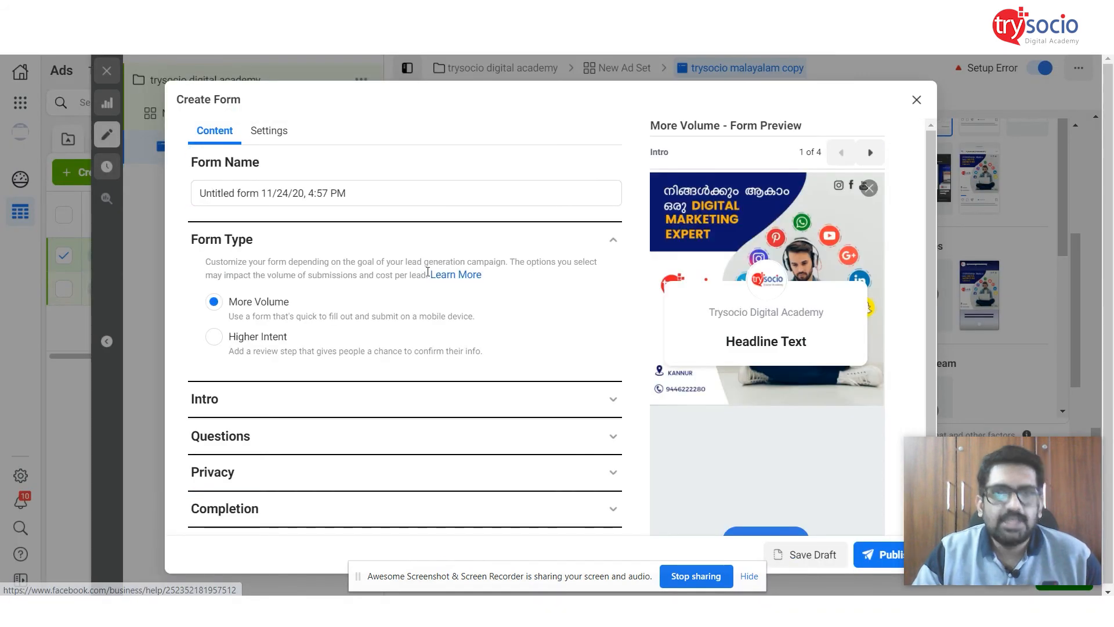
scroll(583, 261, down, 1)
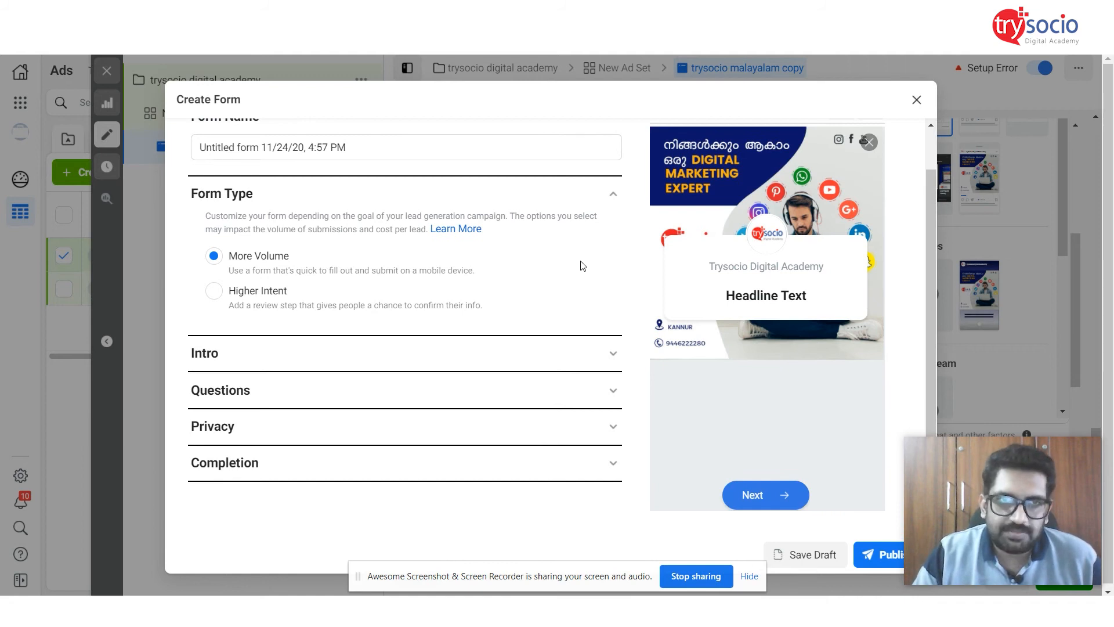
scroll(351, 179, up, 1)
click(353, 192)
key(ctrl+a)
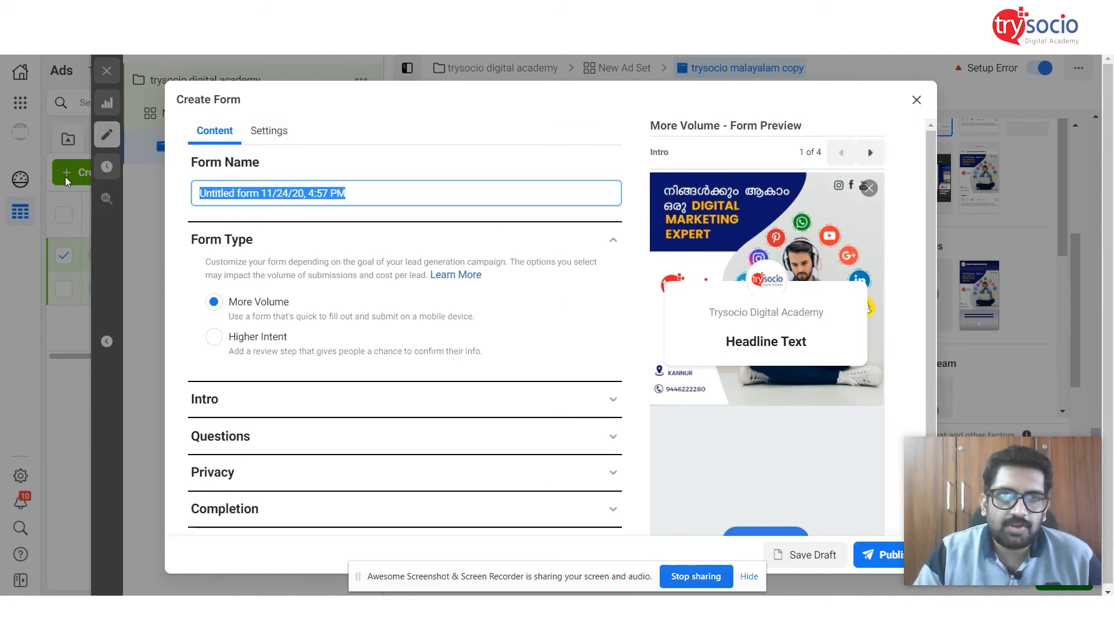
text(trysocio)
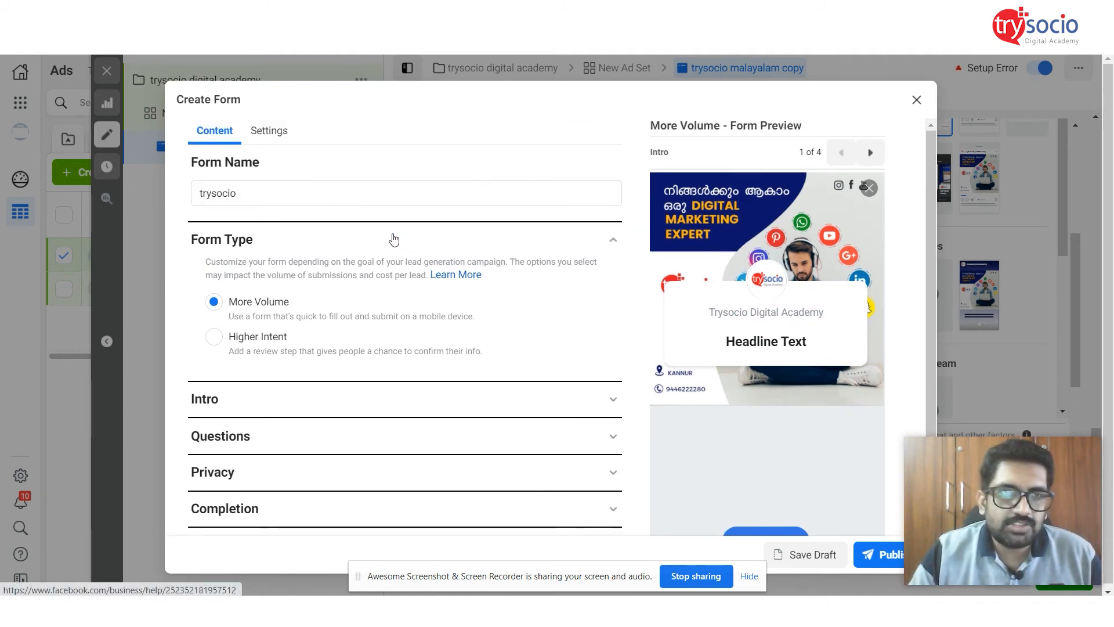
scroll(352, 236, down, 1)
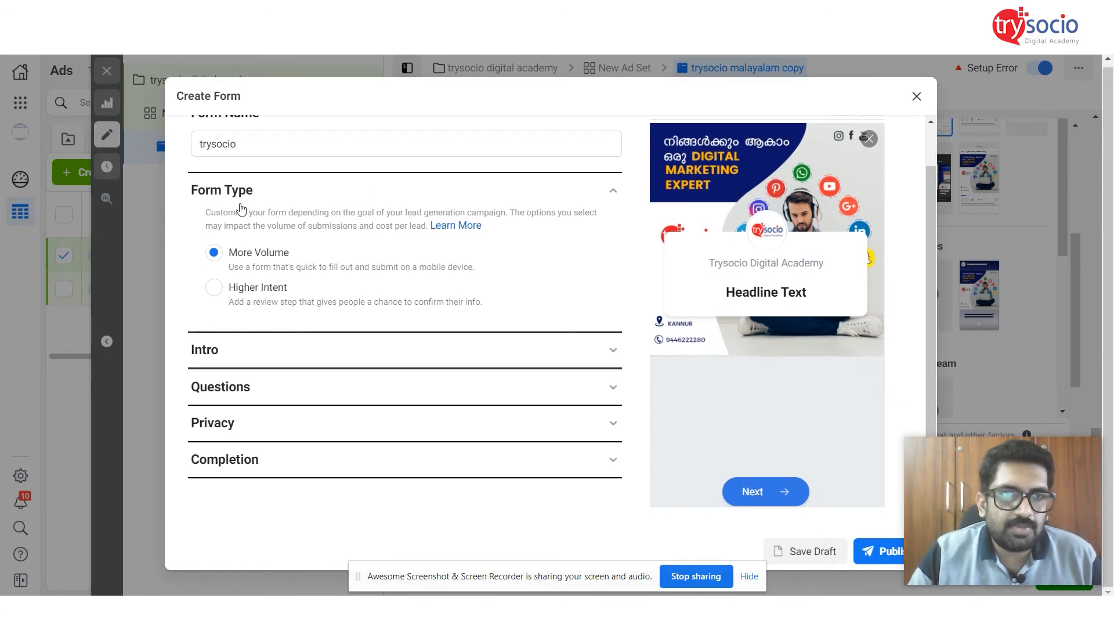
click(250, 297)
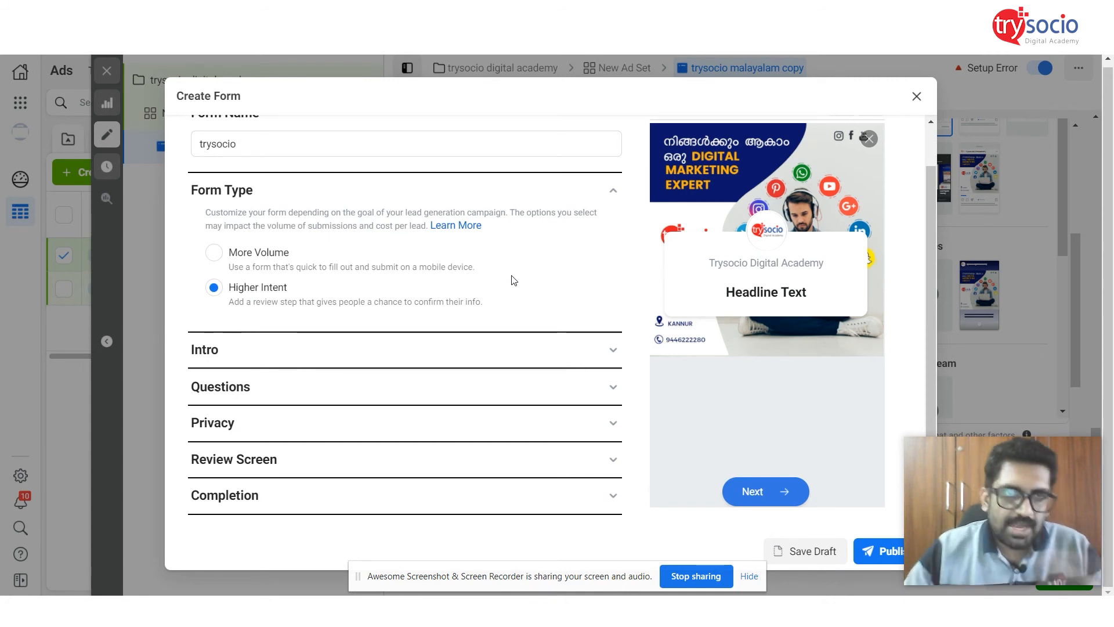
Step: Set the form intro's greeting headline to "3 MONTHS DIGITAL MARKETING MASTER COURSE!"
click(236, 355)
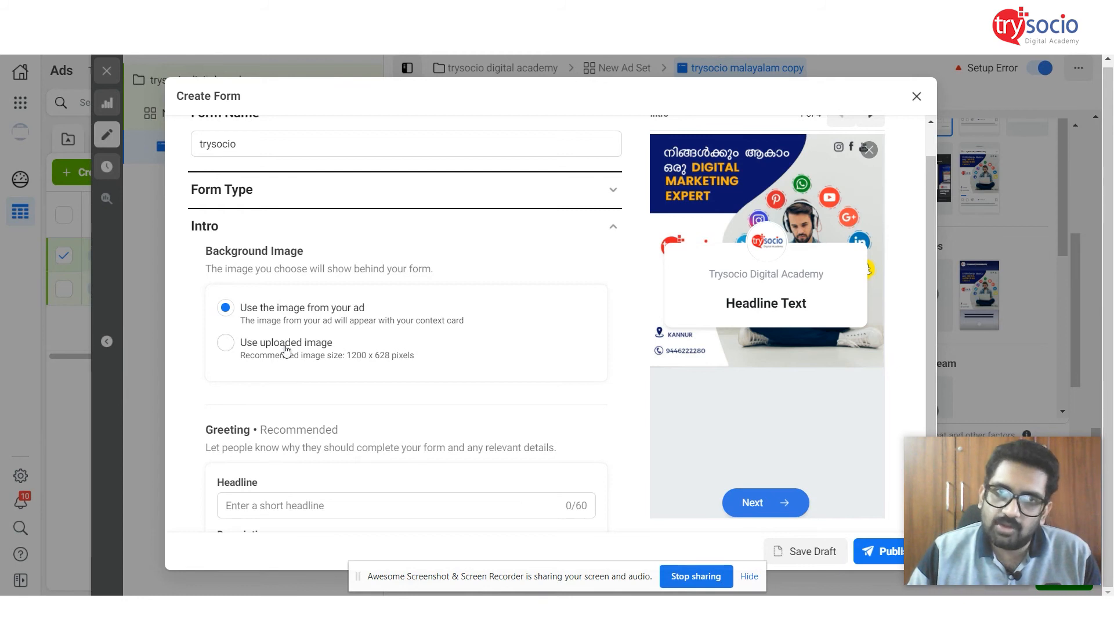
scroll(283, 350, down, 3)
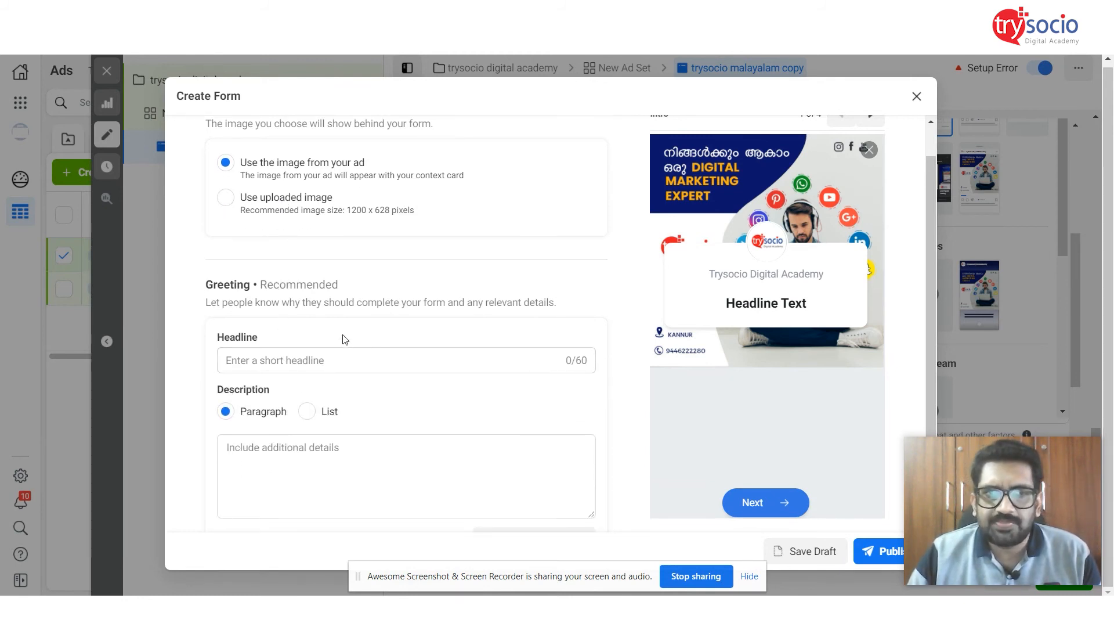
scroll(733, 291, down, 1)
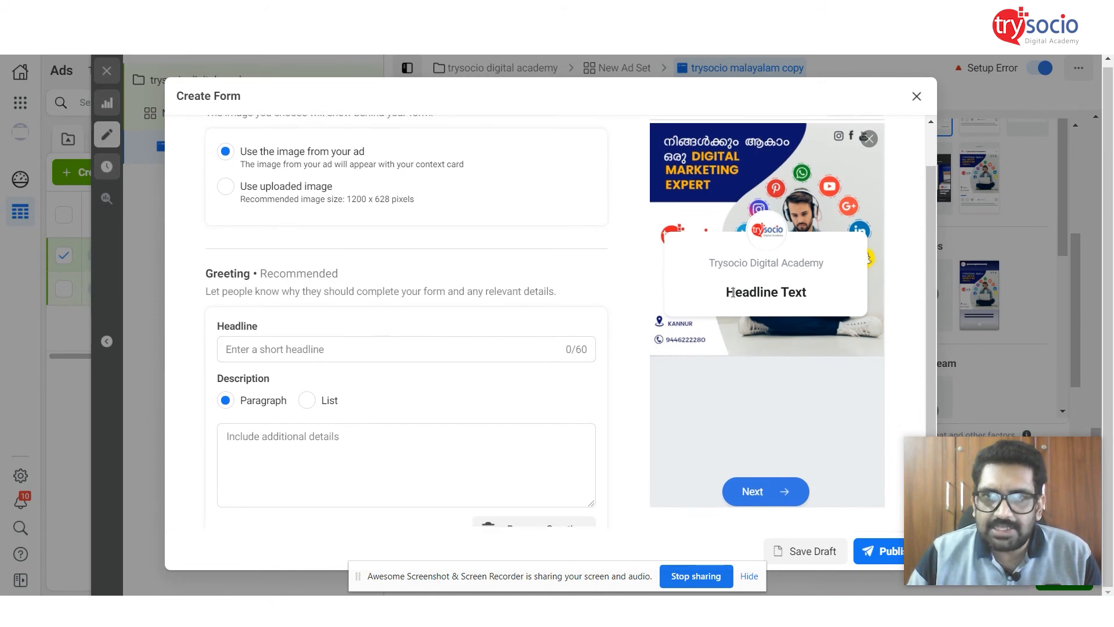
click(274, 350)
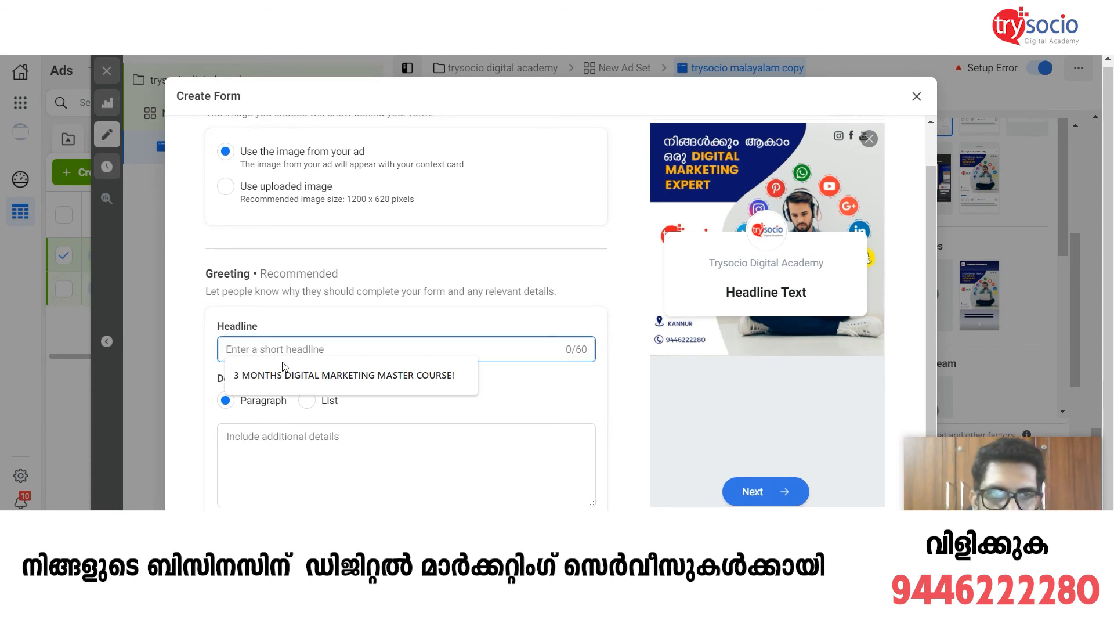
click(287, 374)
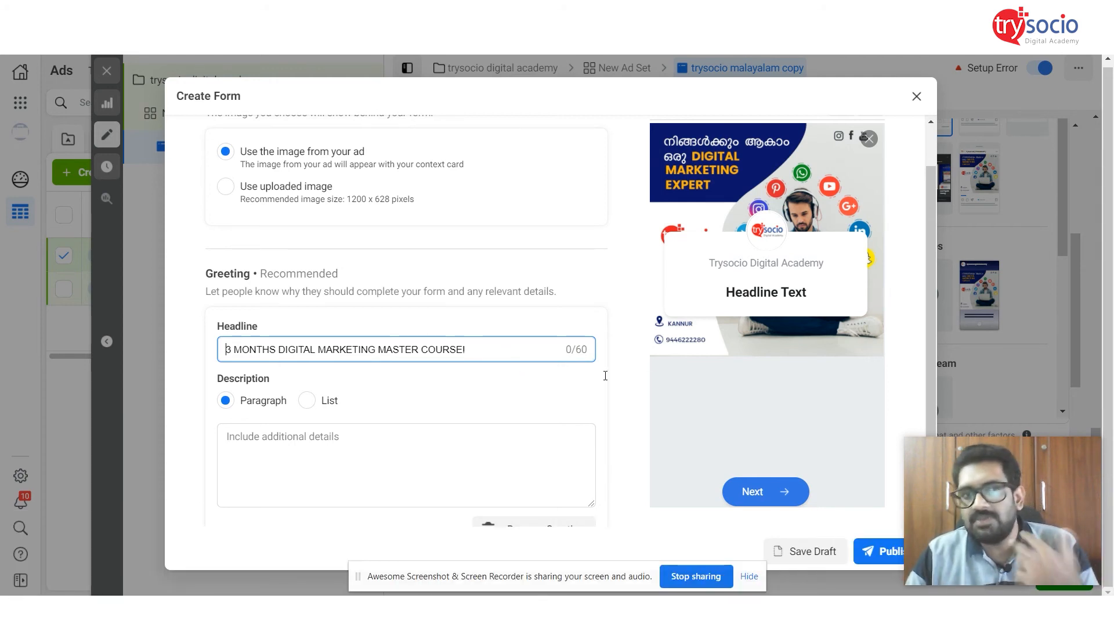
click(549, 374)
scroll(510, 302, down, 3)
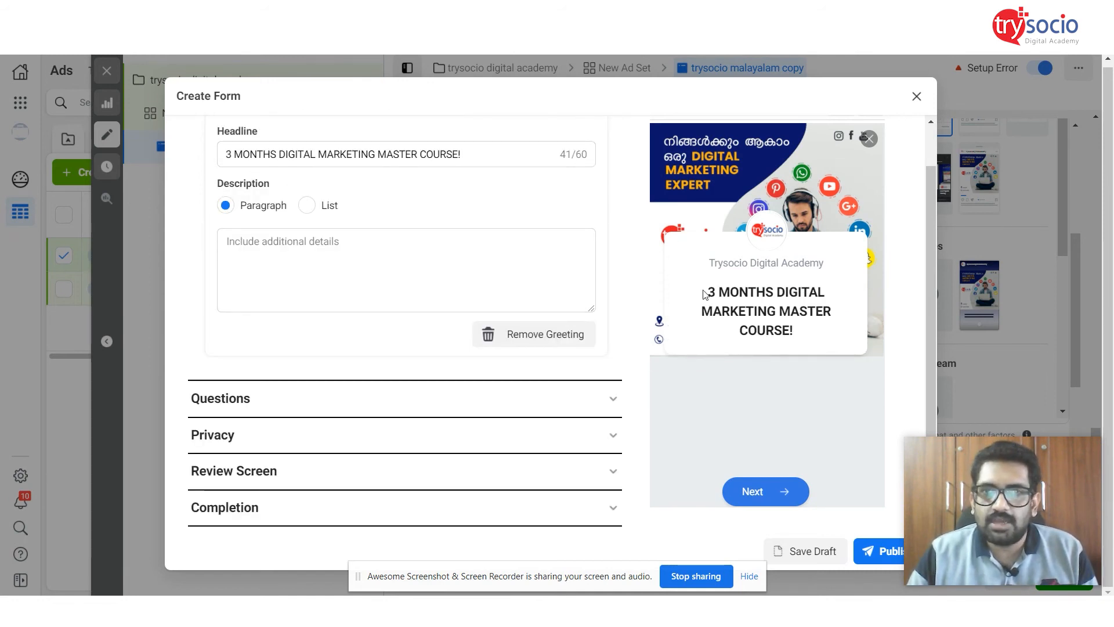
drag(716, 293, 807, 326)
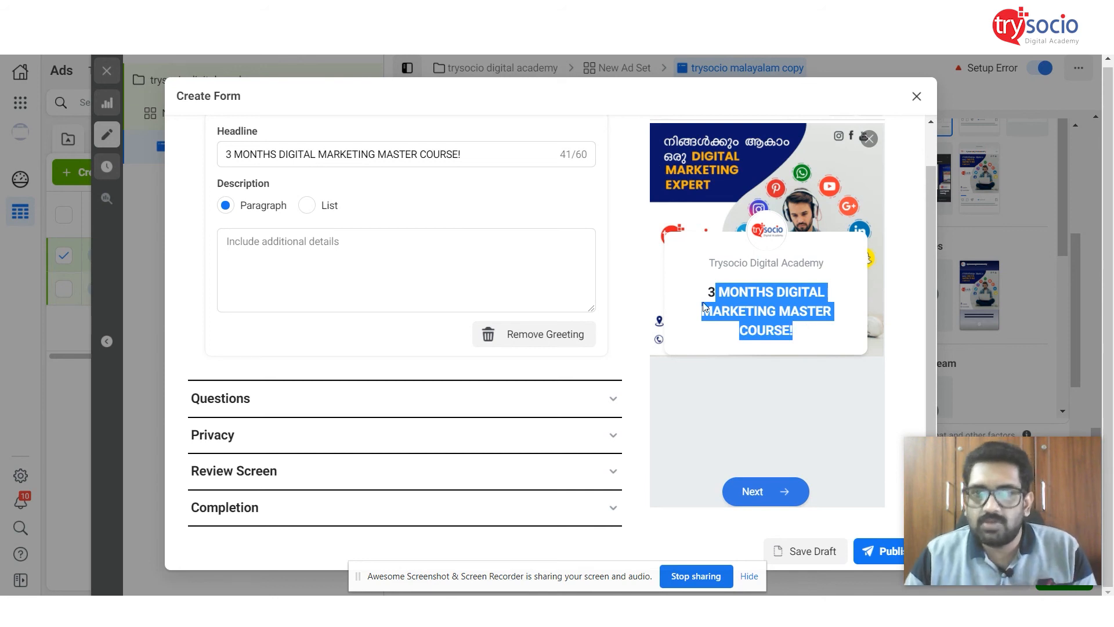
Step: Fill the greeting's paragraph description with the "Grow your career through the right path" text and the check-marked list of specialities
click(403, 266)
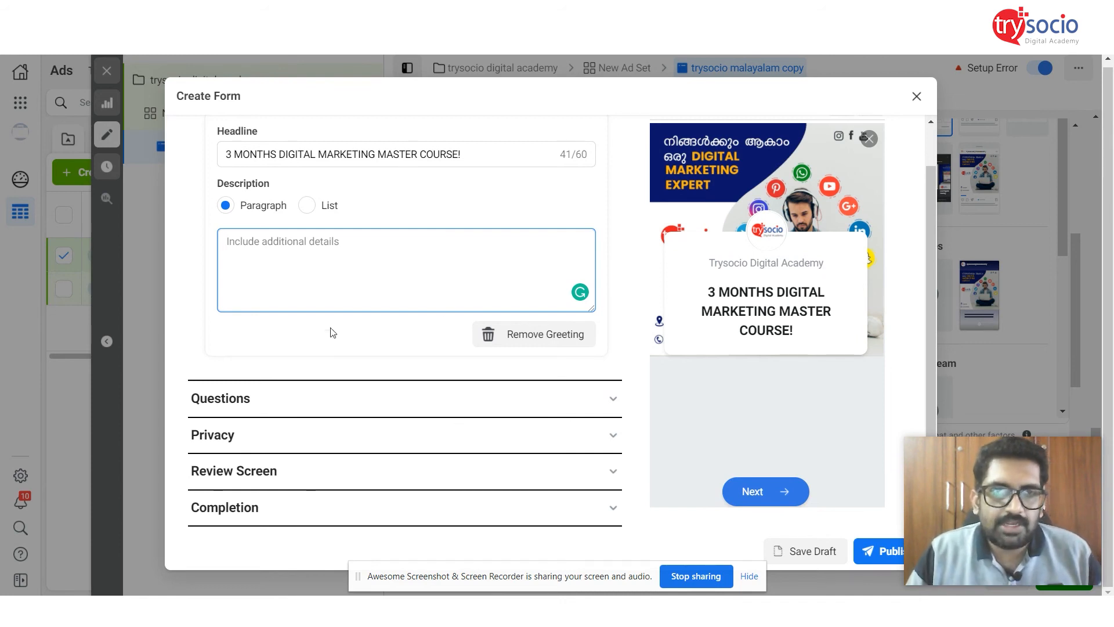
key(ctrl+v)
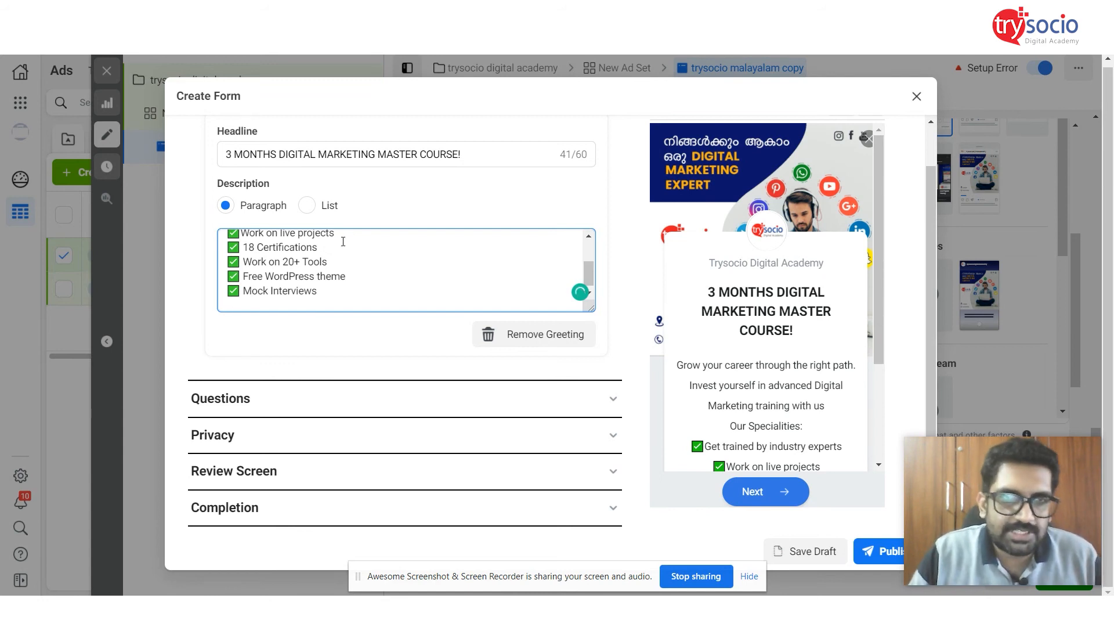
scroll(343, 241, up, 5)
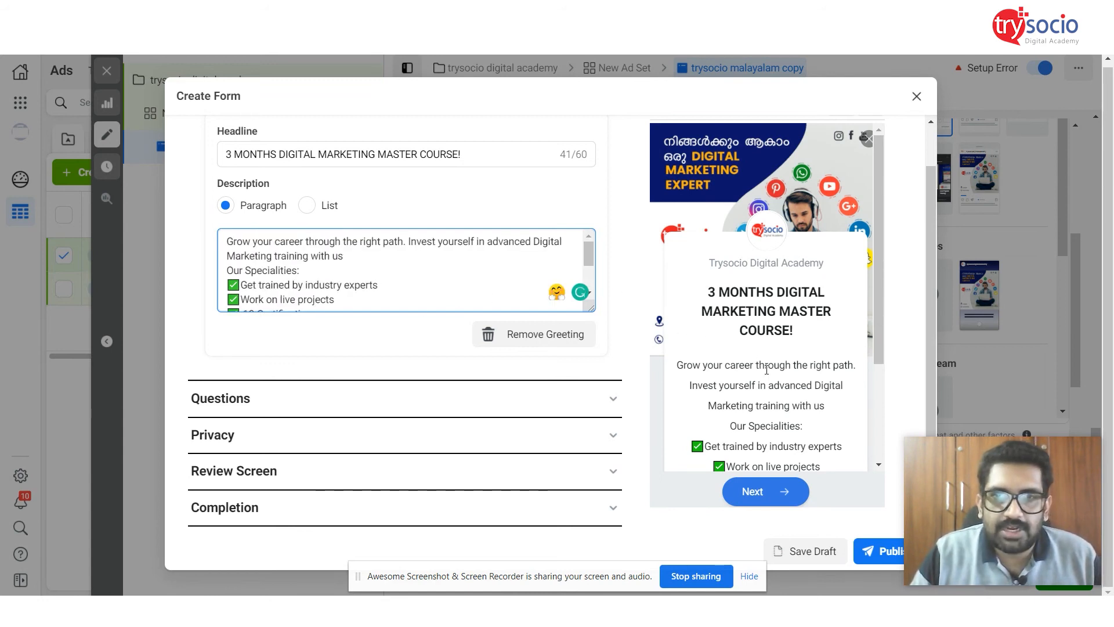
scroll(767, 369, down, 3)
click(330, 273)
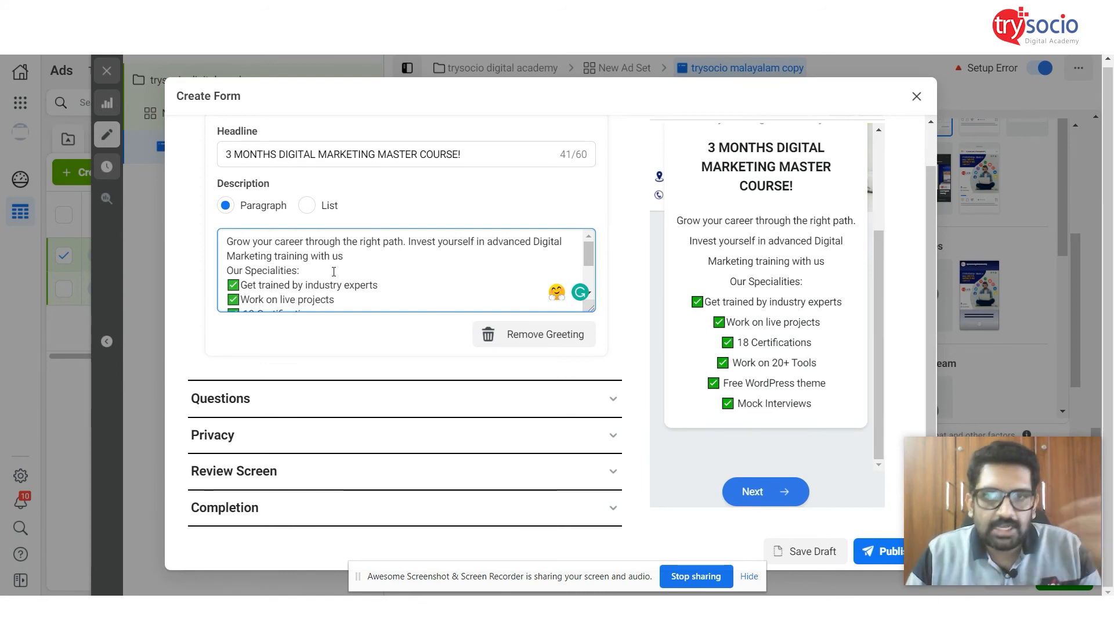
scroll(395, 272, down, 2)
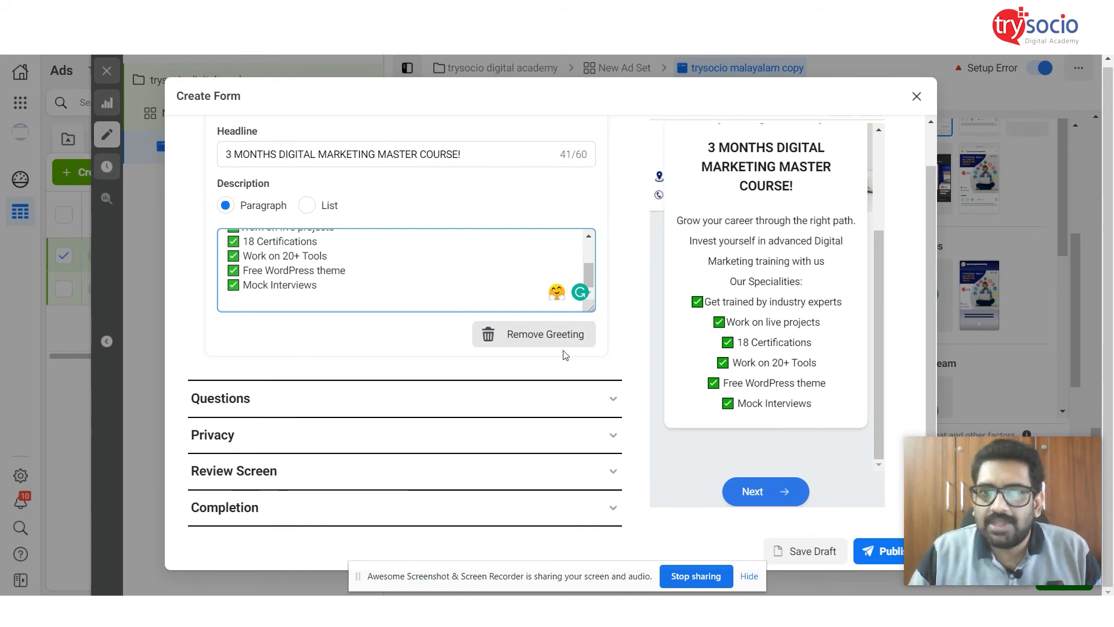
Step: In the form's prefill questions, remove Email and add Phone number from the contact fields
click(317, 412)
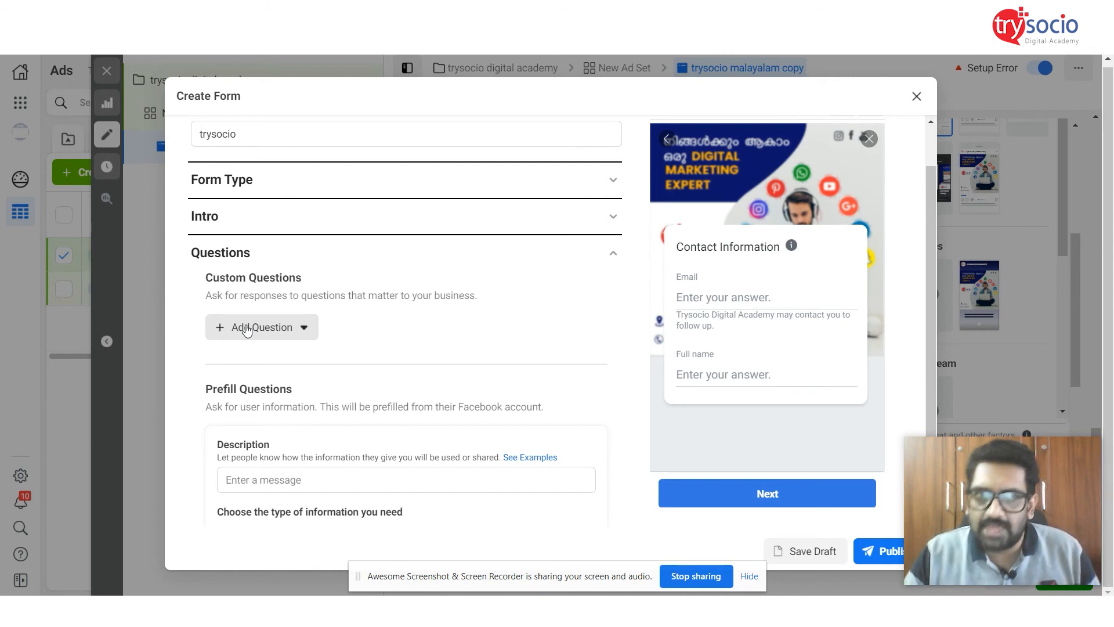
scroll(372, 322, down, 1)
scroll(371, 320, down, 3)
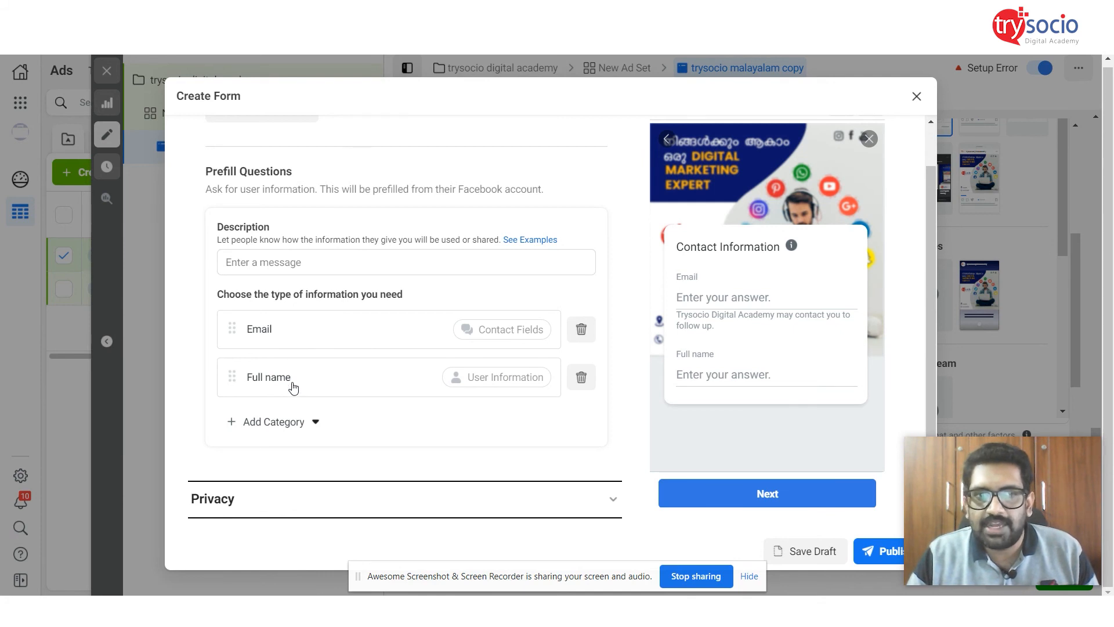
click(582, 330)
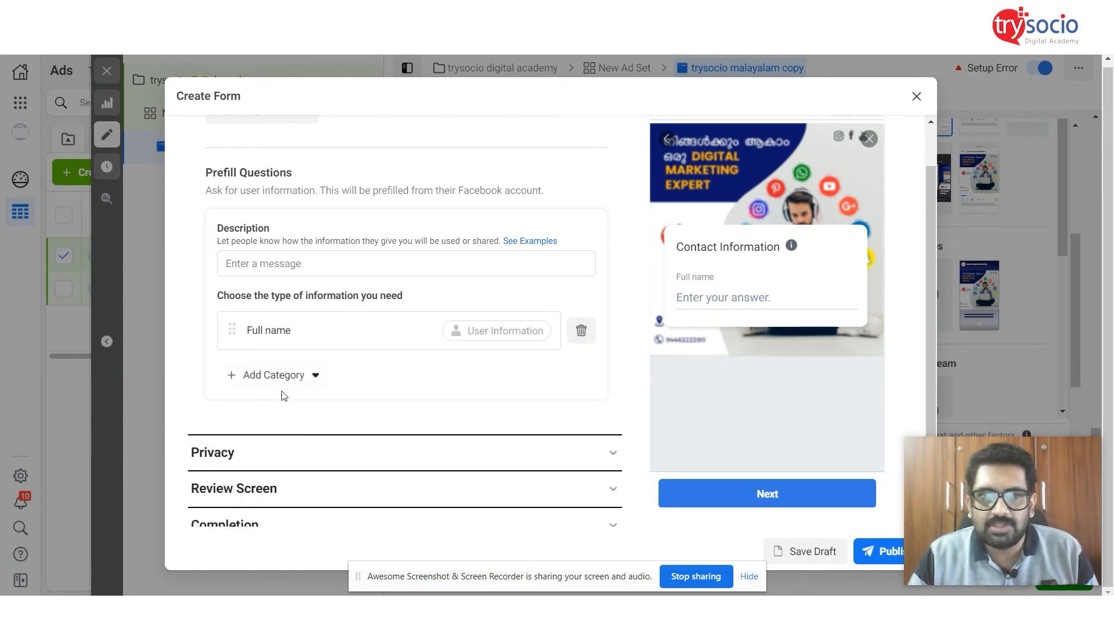
click(291, 374)
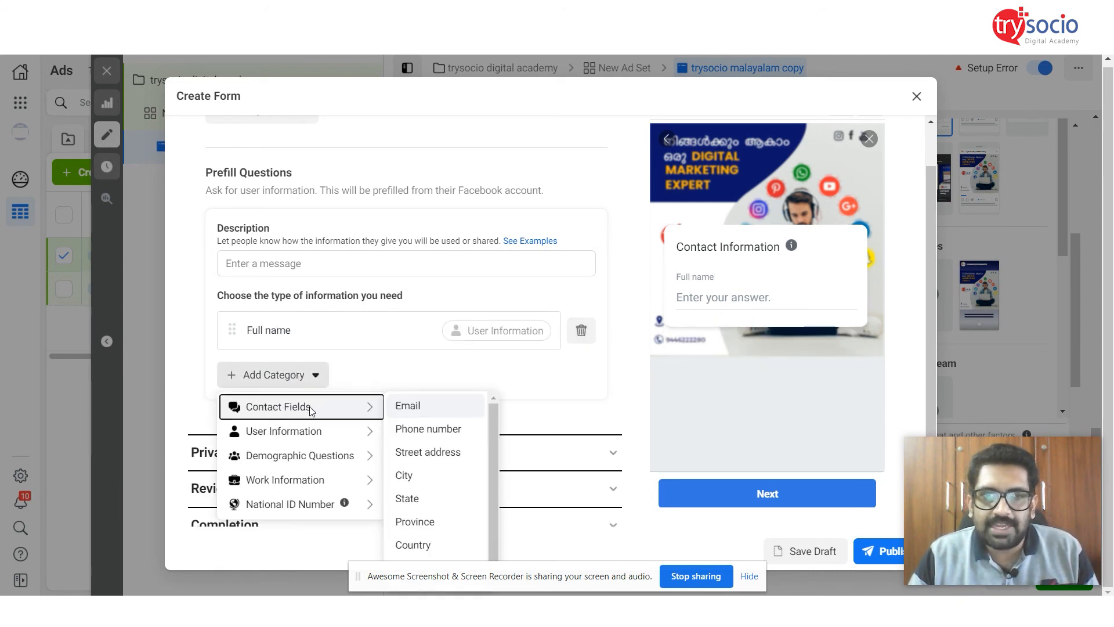
mouse_move(310, 411)
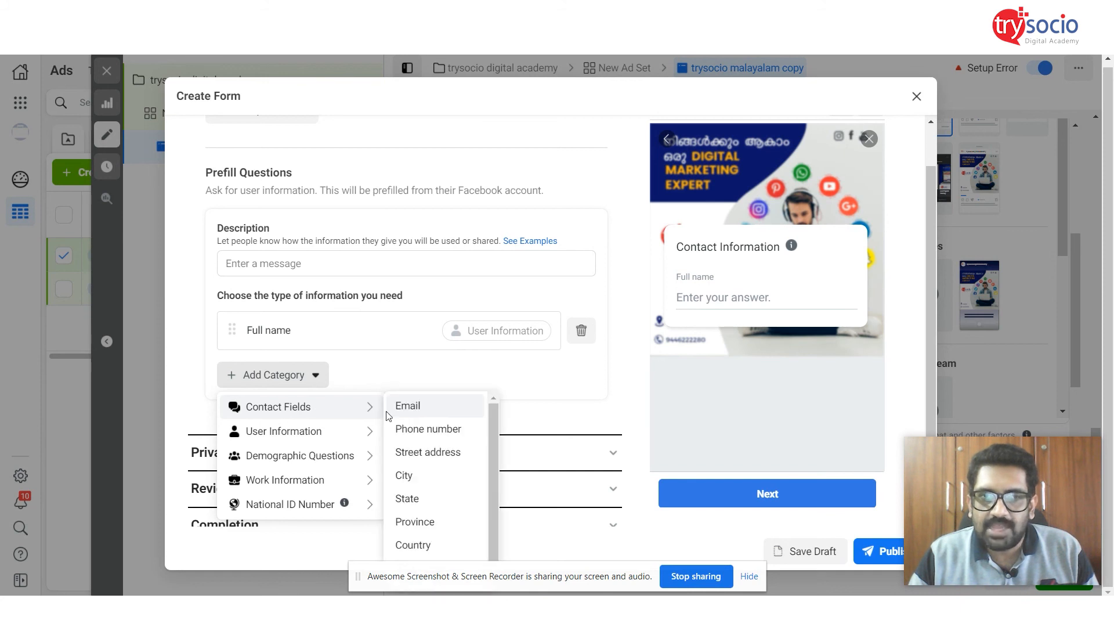
mouse_move(370, 431)
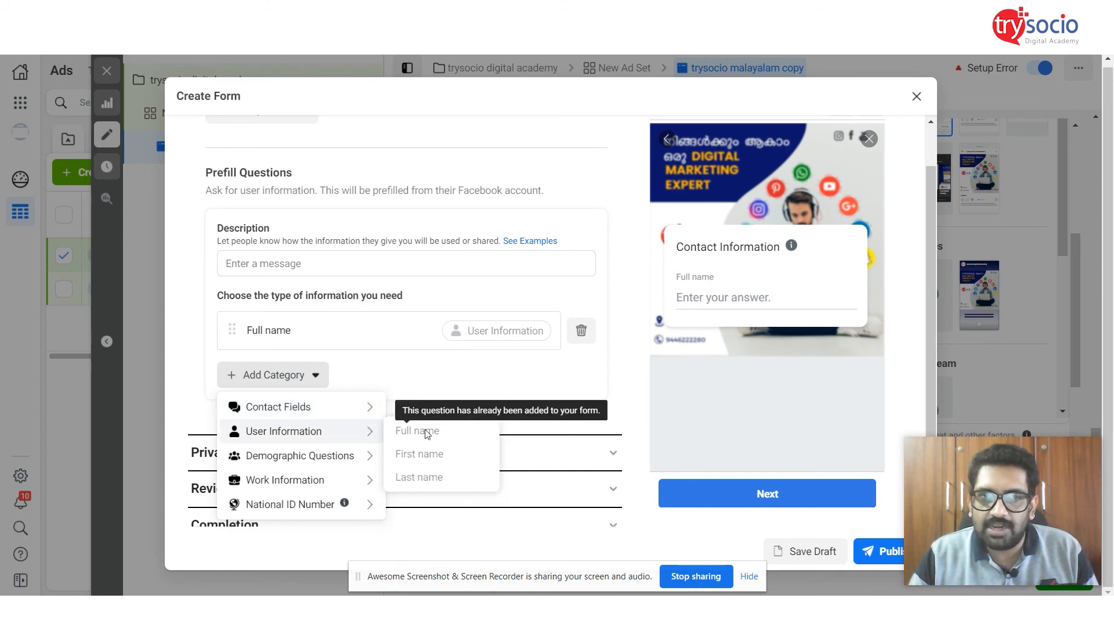
mouse_move(359, 409)
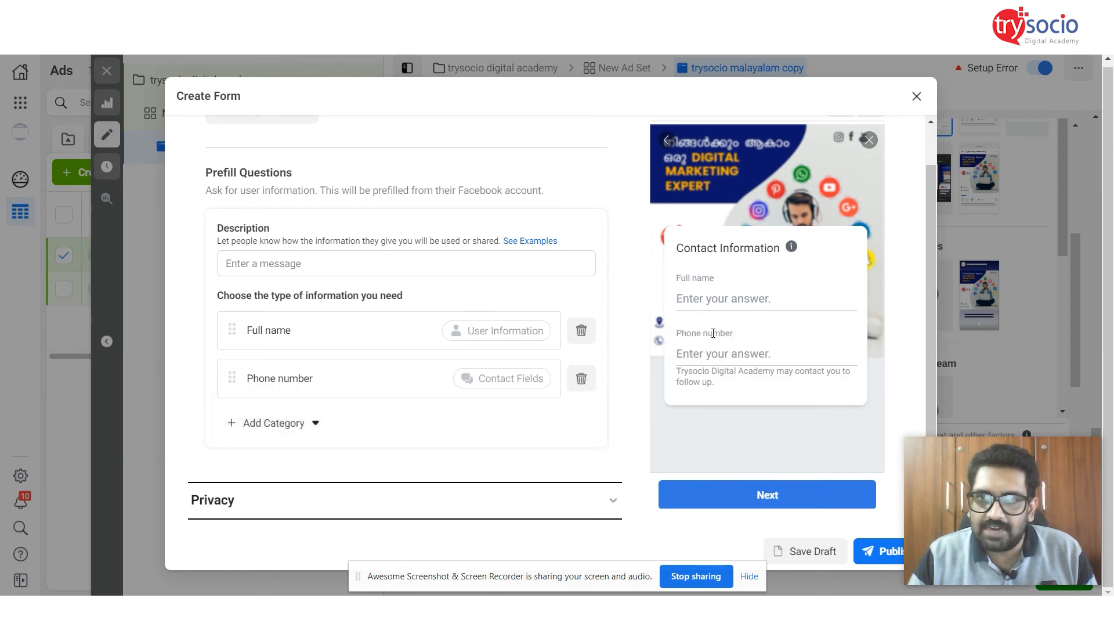
Step: Add Gender from the demographic questions to the form's prefill questions
scroll(493, 348, down, 1)
click(279, 360)
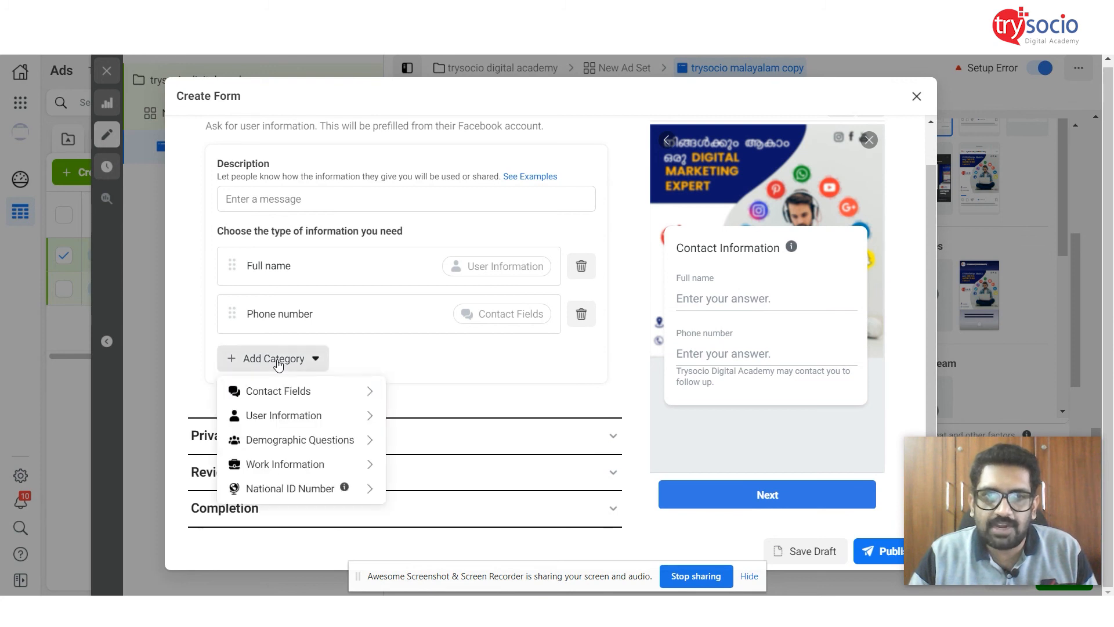
mouse_move(314, 444)
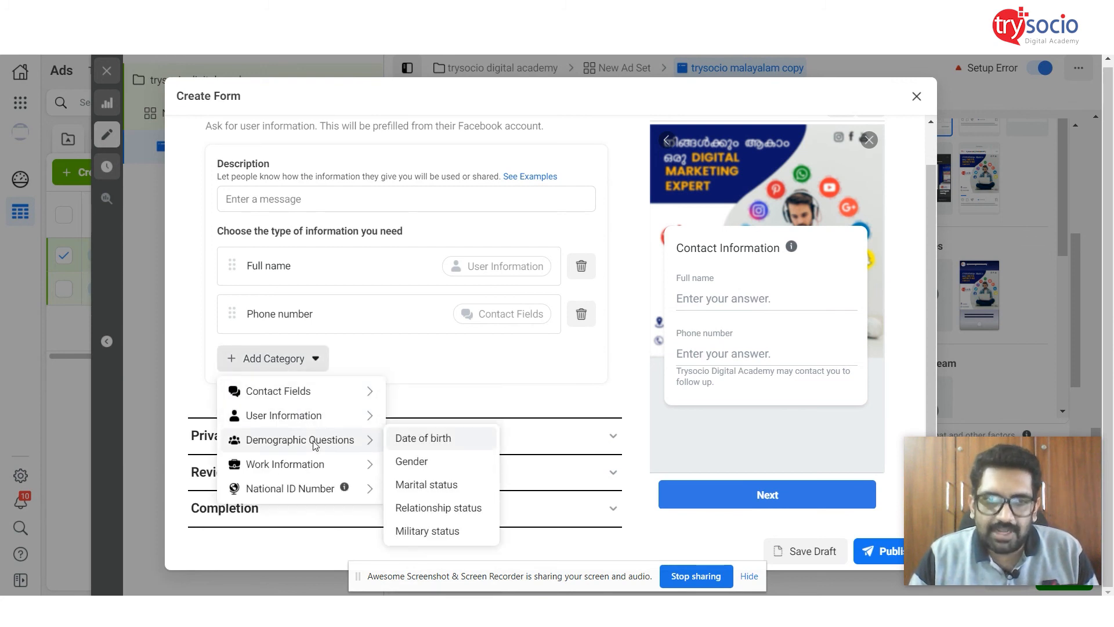
click(400, 465)
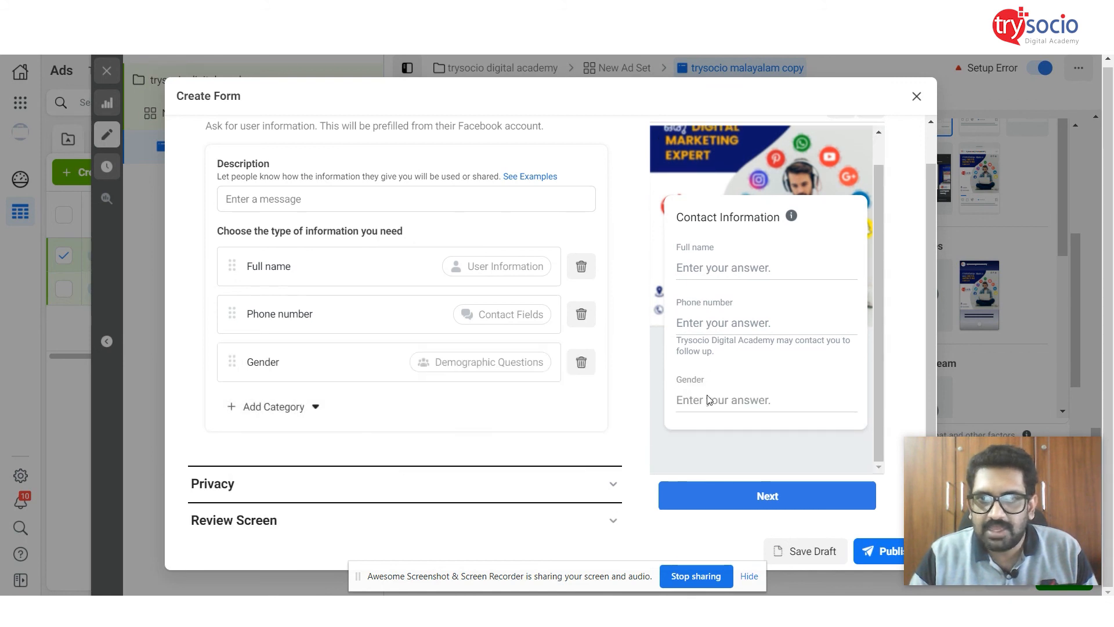
Step: Set the privacy policy link text to "our privacy policy" in the form's privacy section
click(345, 483)
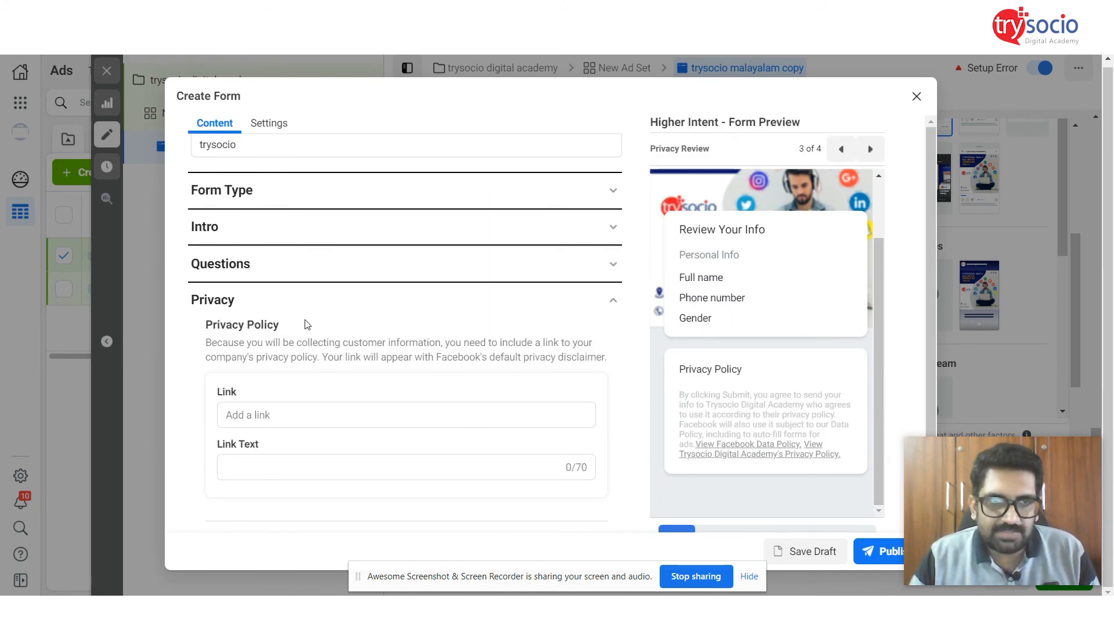
scroll(306, 324, down, 3)
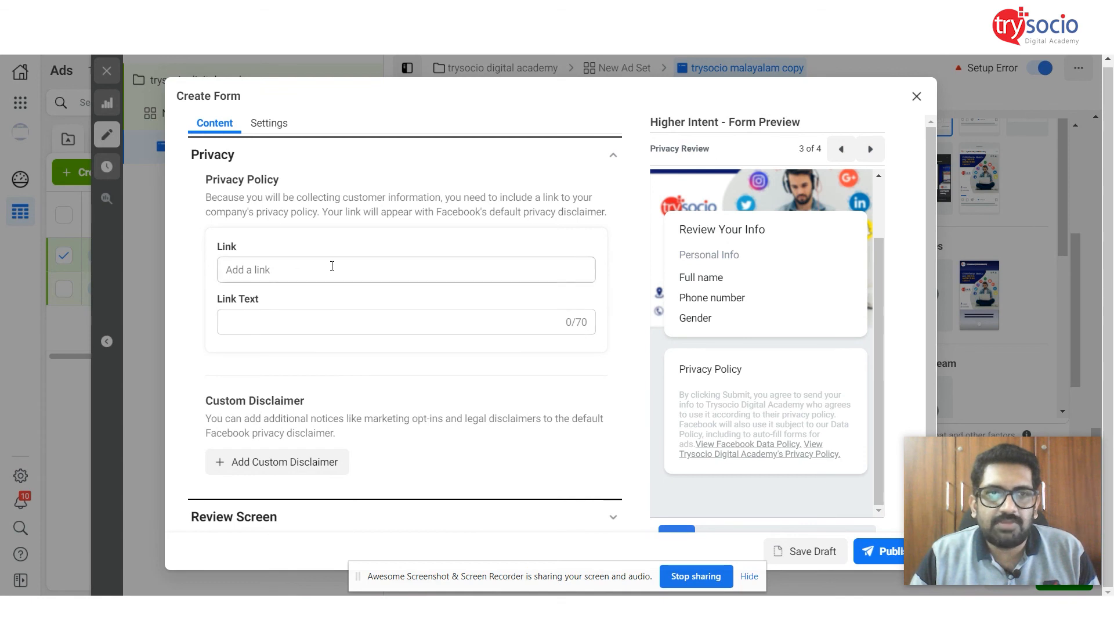
click(332, 266)
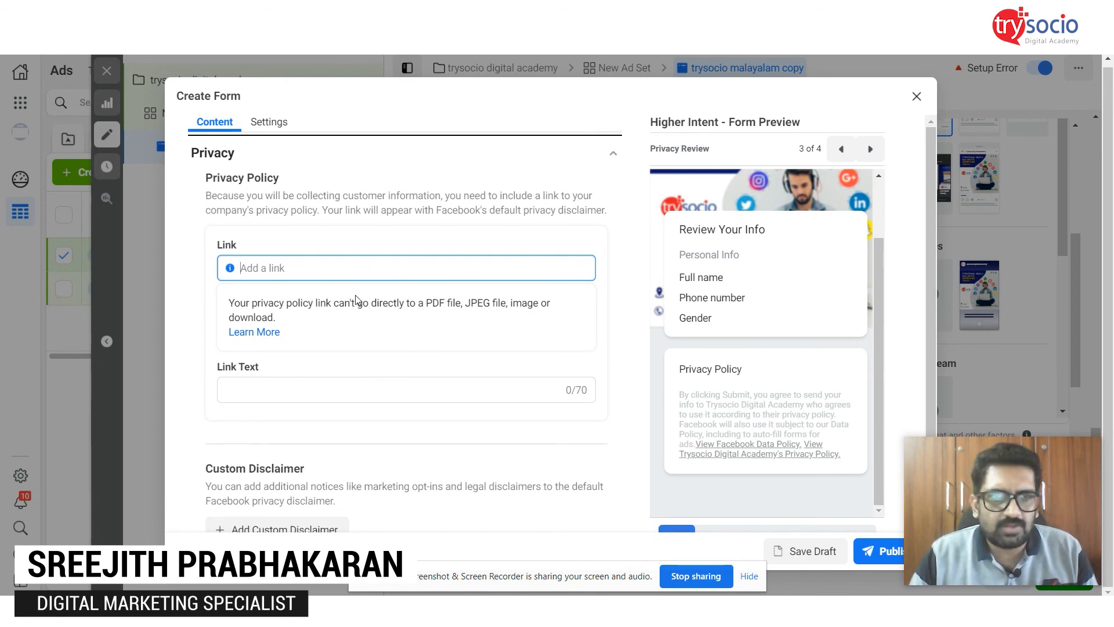
scroll(355, 295, down, 1)
click(287, 317)
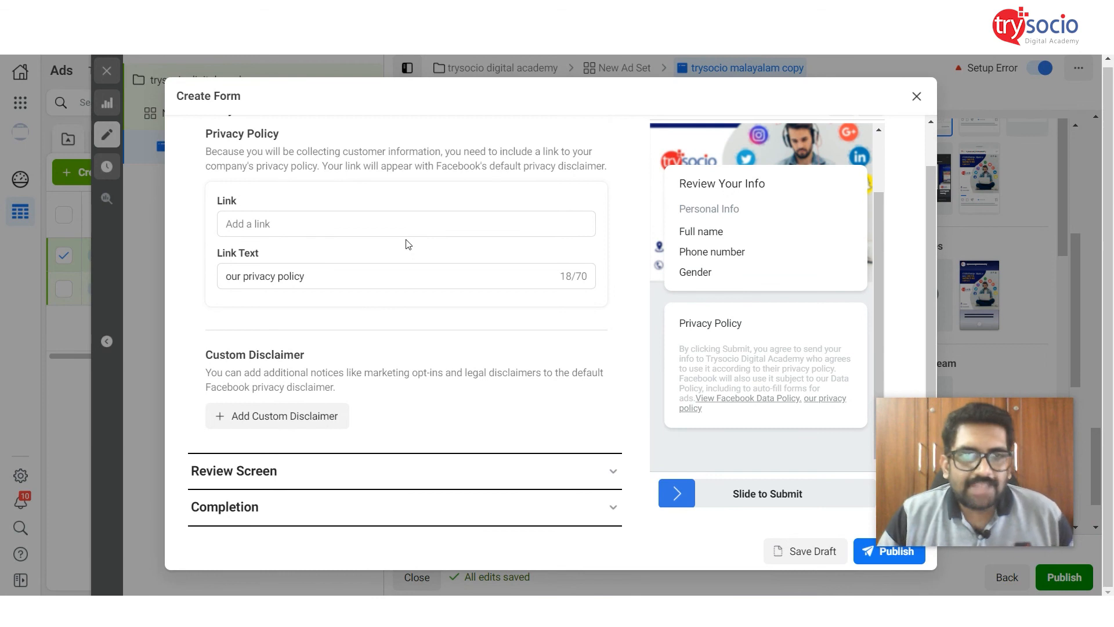
Step: Examine the form's review screen section and the completion message, call-to-action and link settings
click(264, 469)
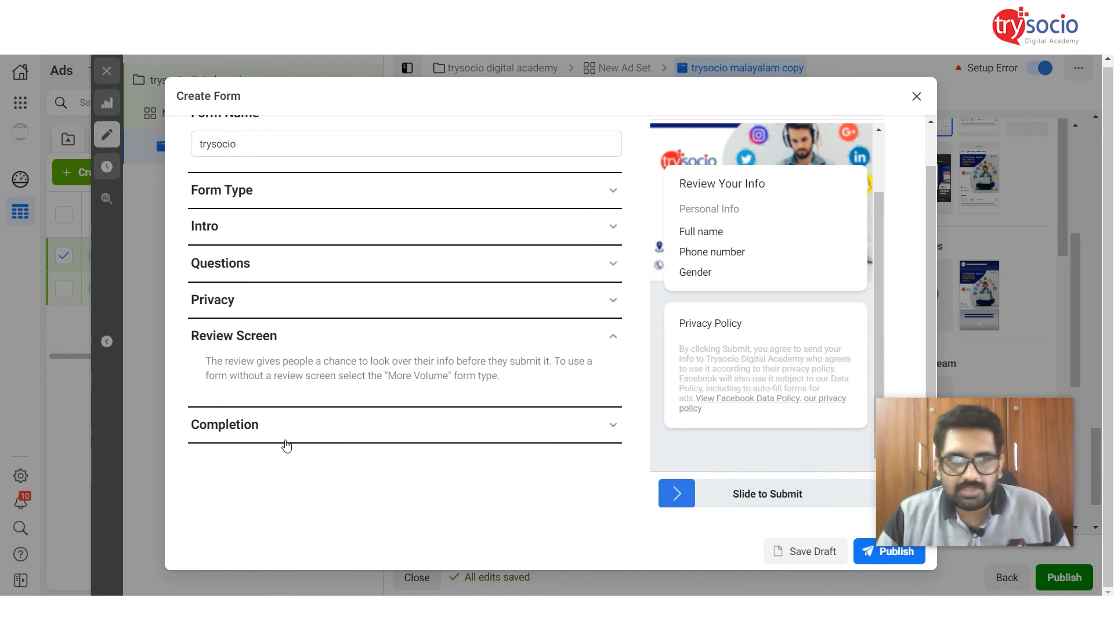
click(232, 428)
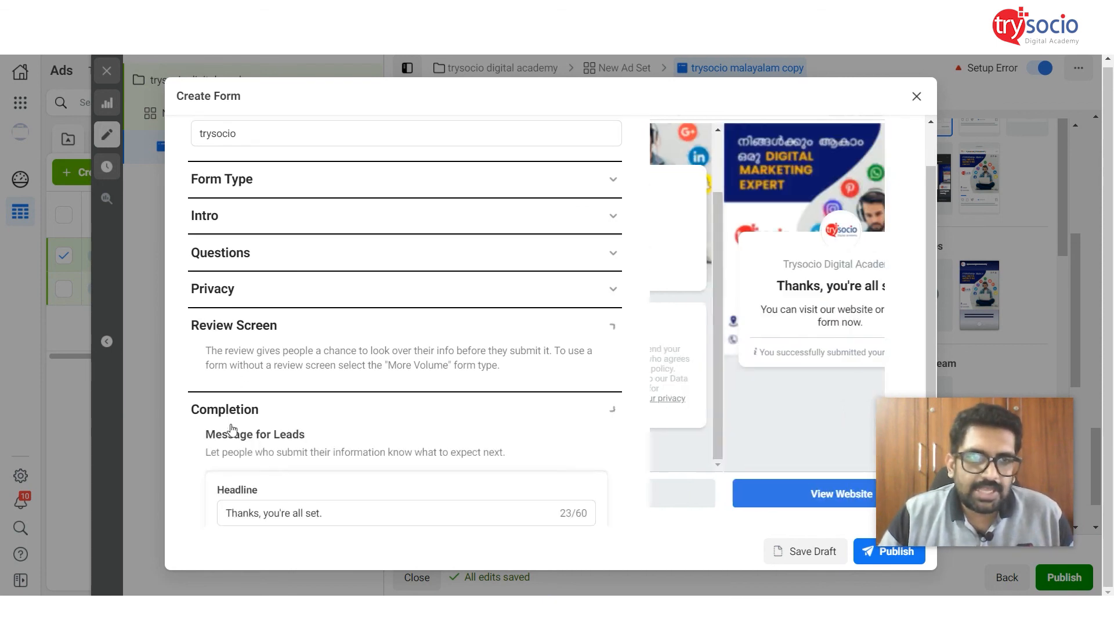
scroll(233, 430, down, 5)
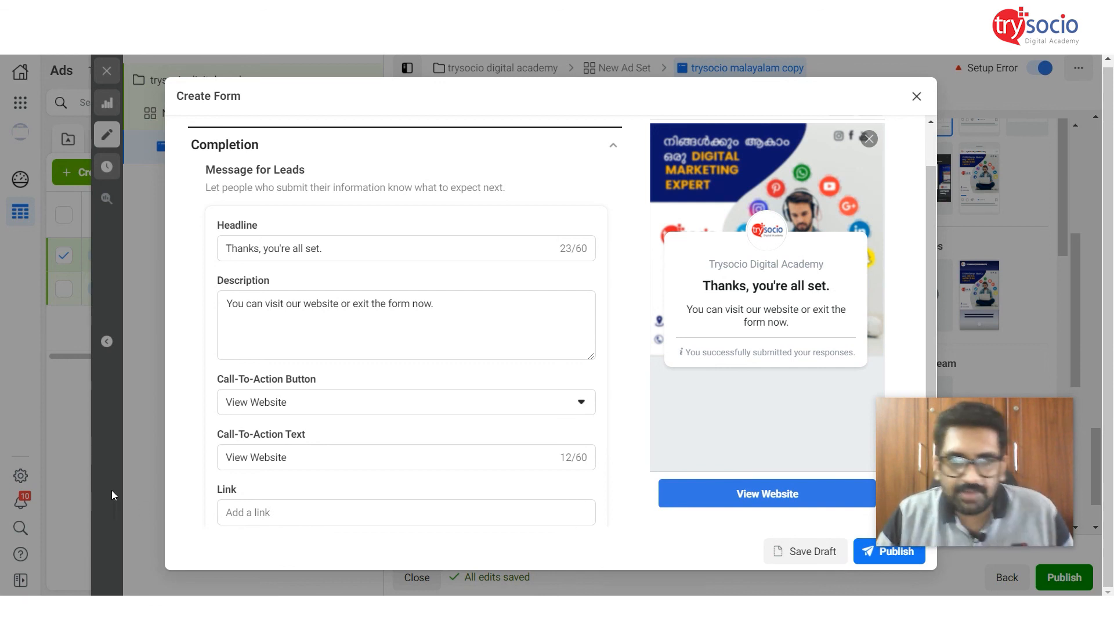
scroll(300, 282, down, 1)
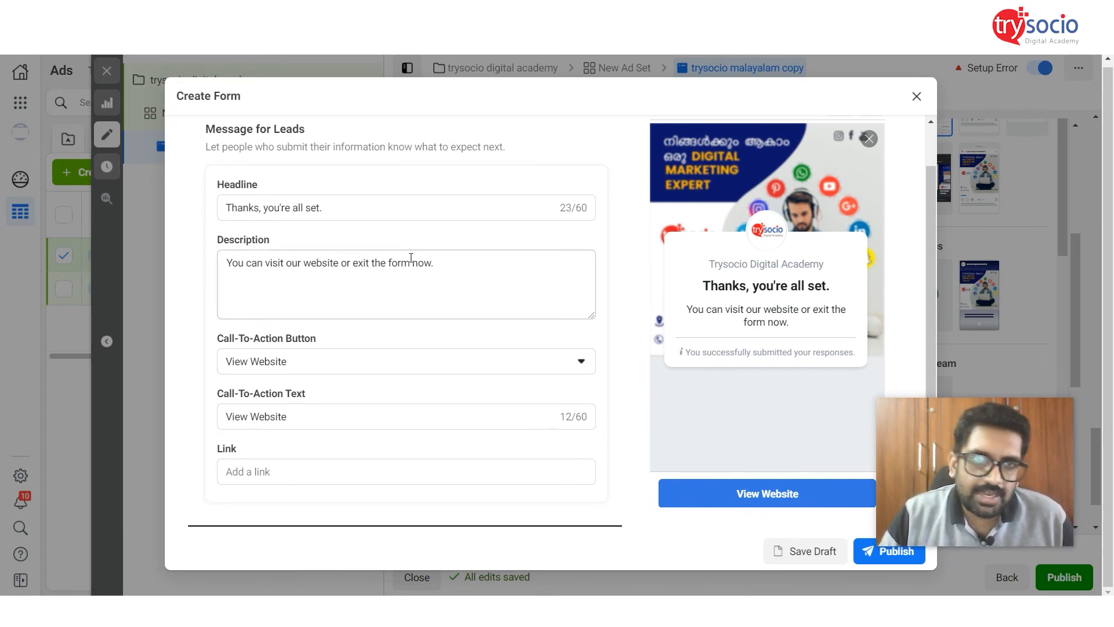
drag(411, 263, 262, 263)
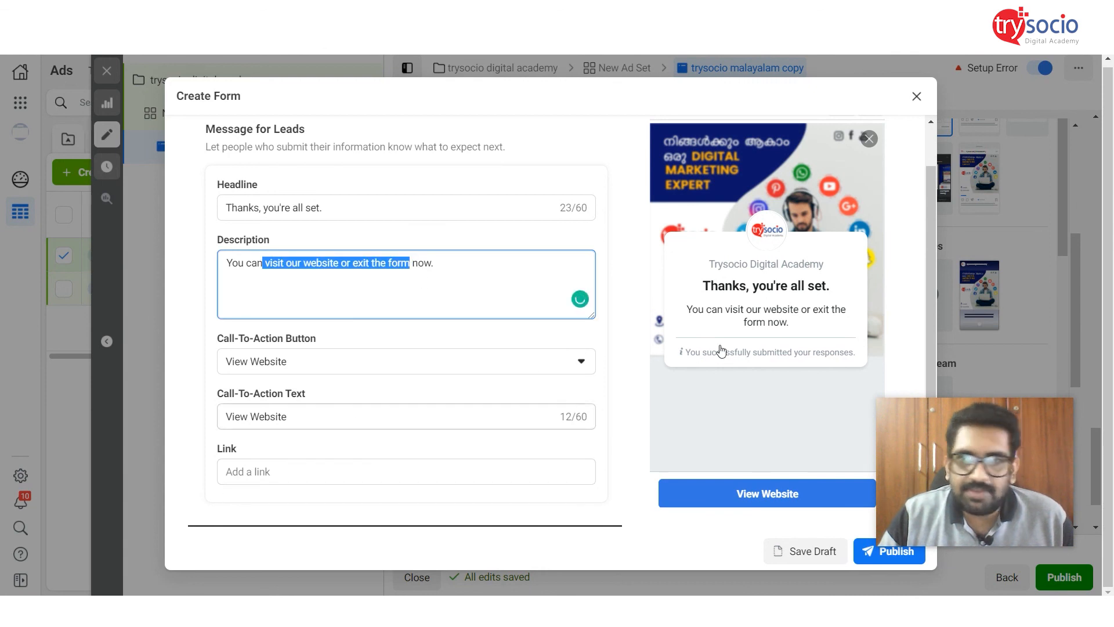
click(297, 505)
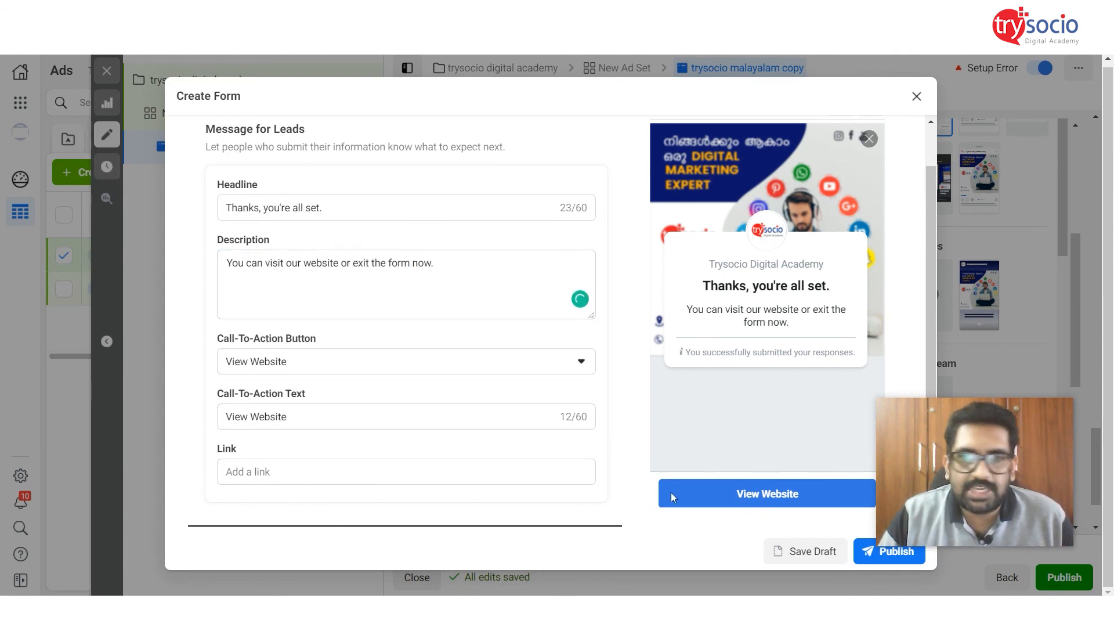
click(281, 471)
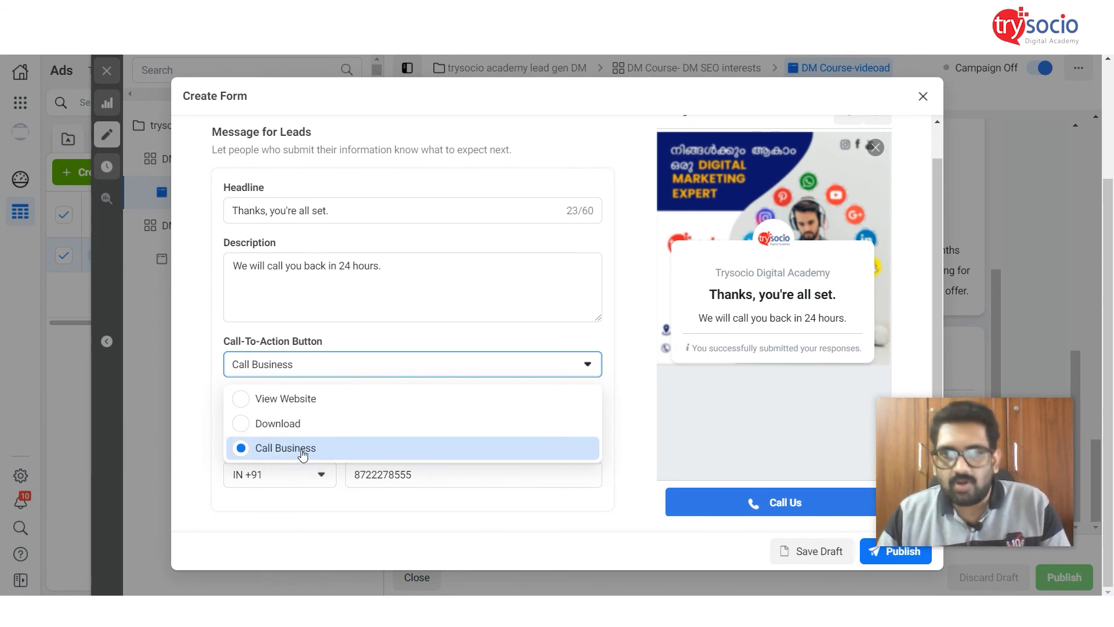
Step: Choose Call Business as the completion screen's call-to-action and publish the form
click(307, 452)
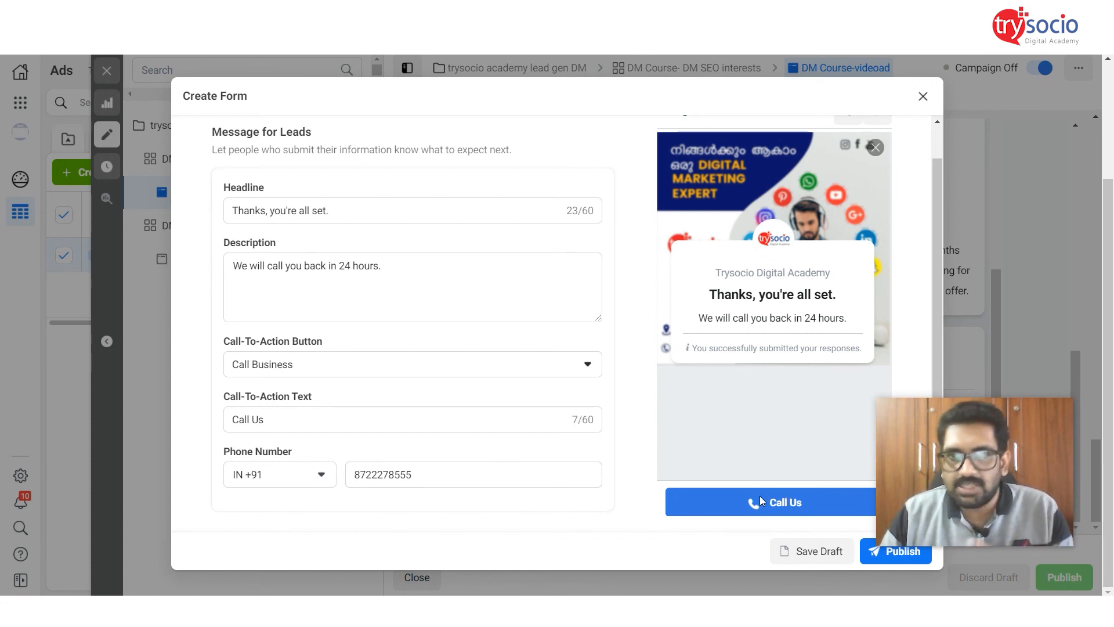
scroll(632, 521, down, 1)
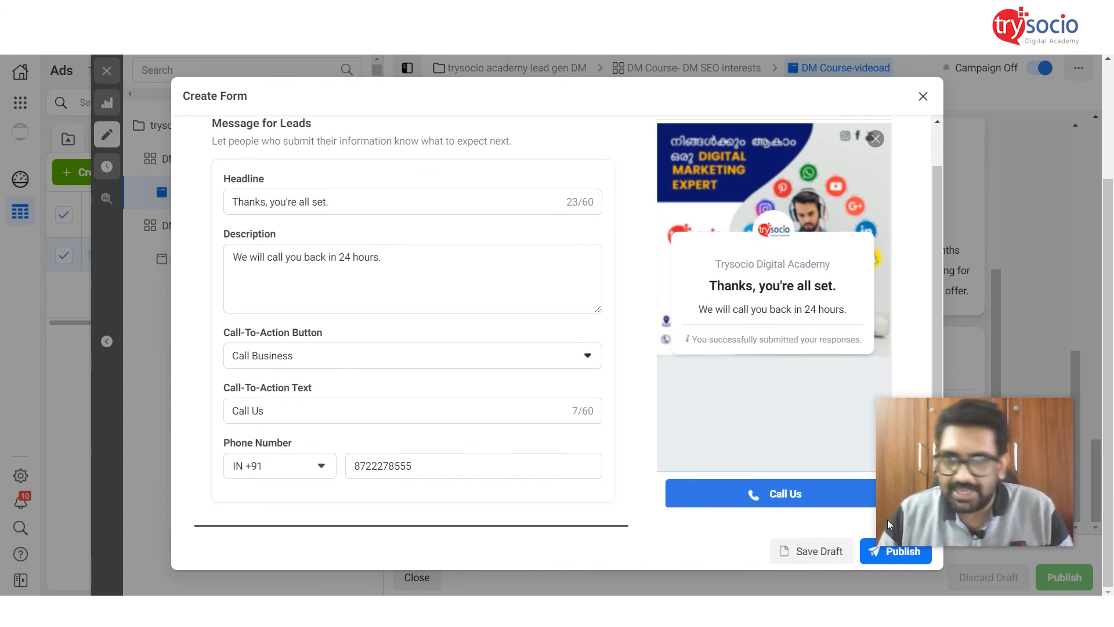
drag(977, 475, 994, 361)
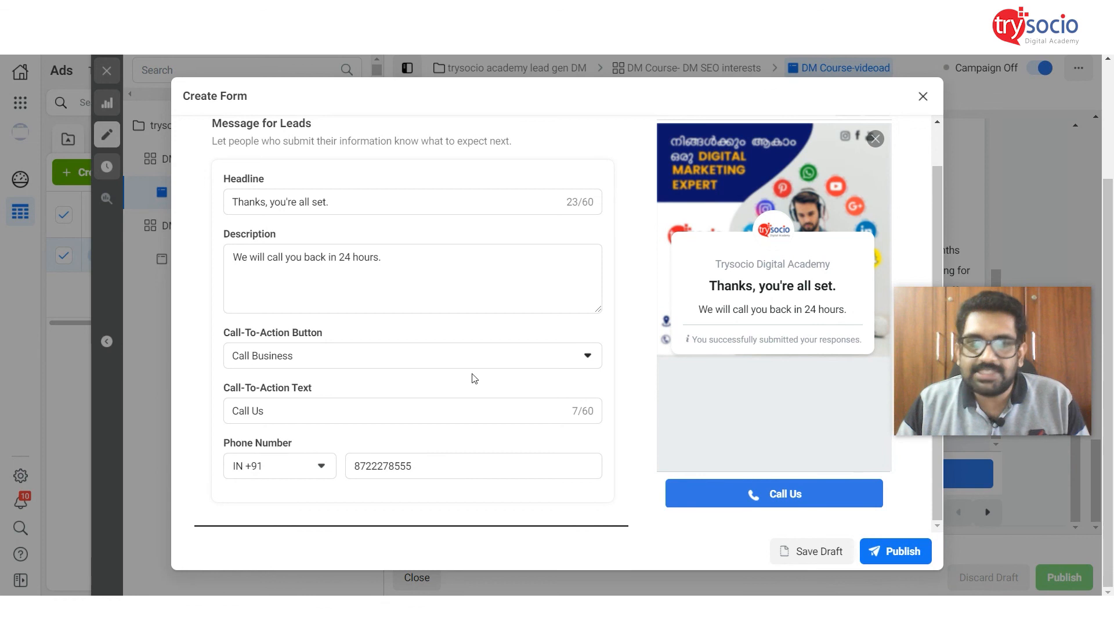
click(899, 560)
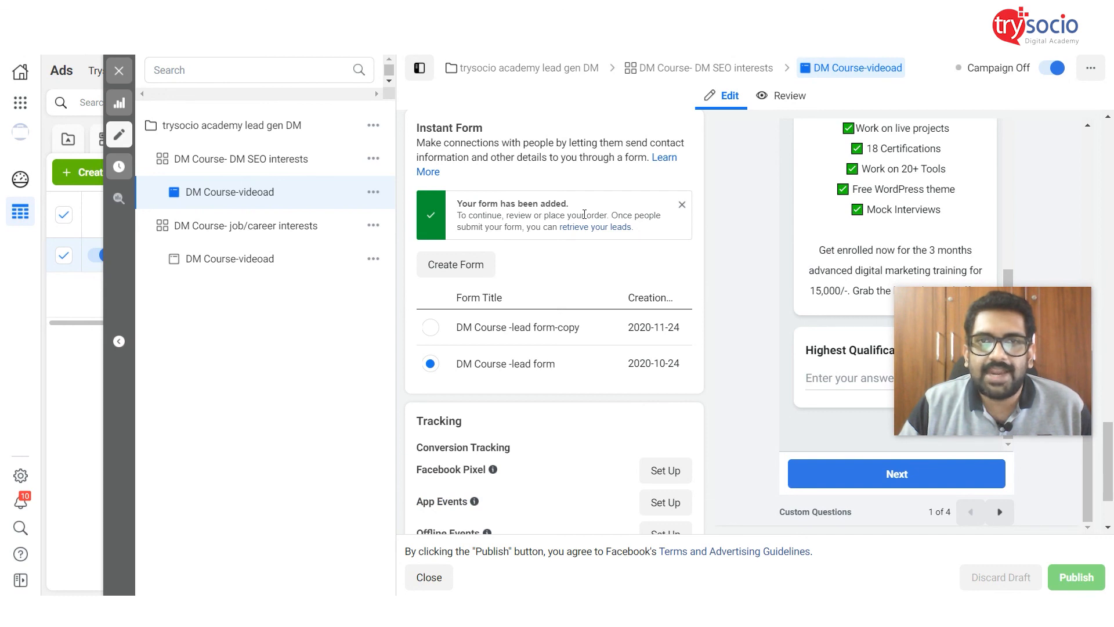
Step: Select DM Course -lead form-copy as the instant form of the DM Course-videoad ad and publish the change
click(430, 330)
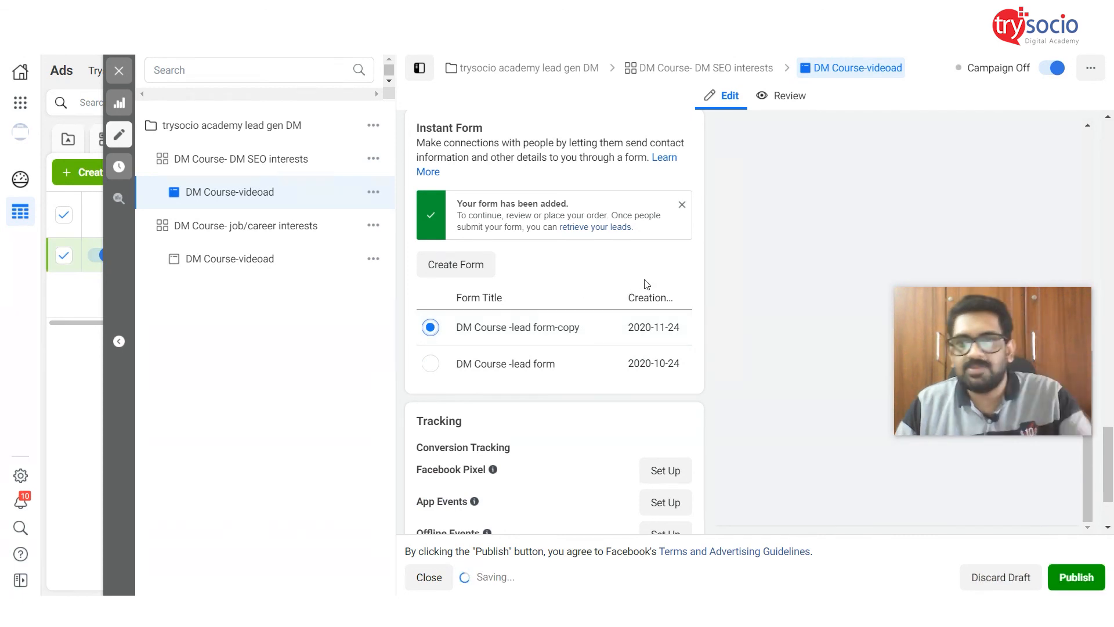
click(1074, 581)
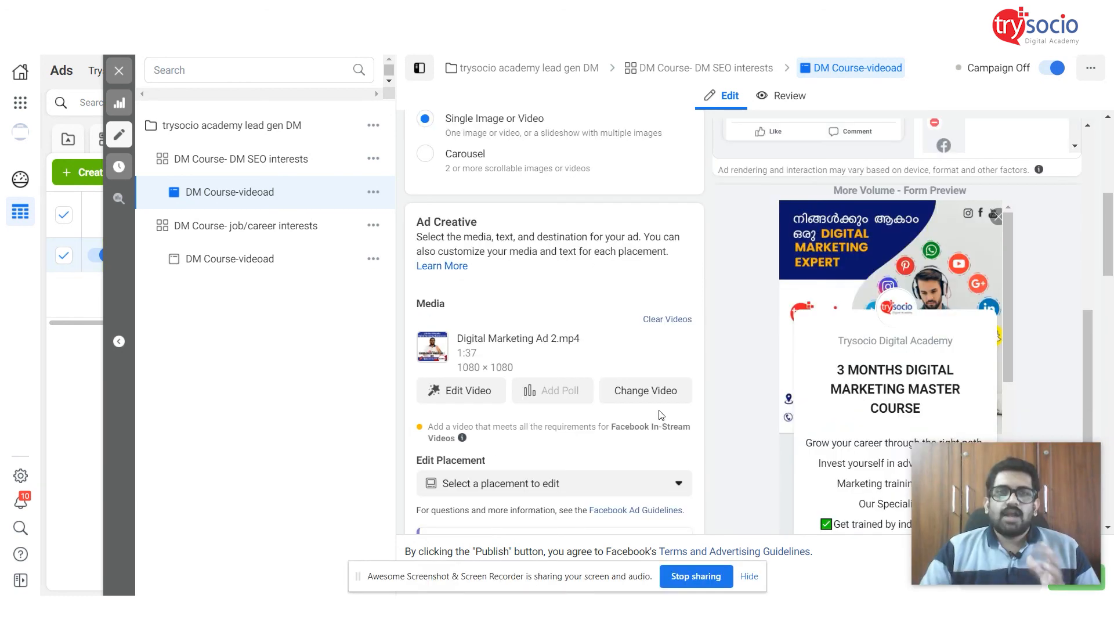
Step: Review the DM Course-videoad ad's texts, instant form, tracking settings and form preview
scroll(590, 288, down, 15)
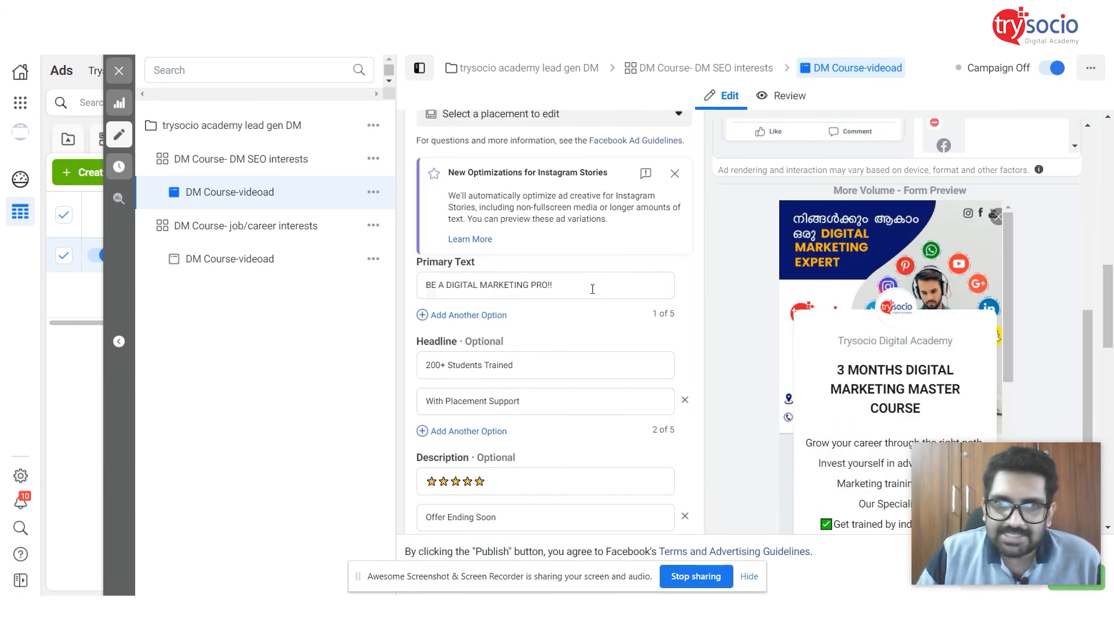
scroll(936, 293, down, 5)
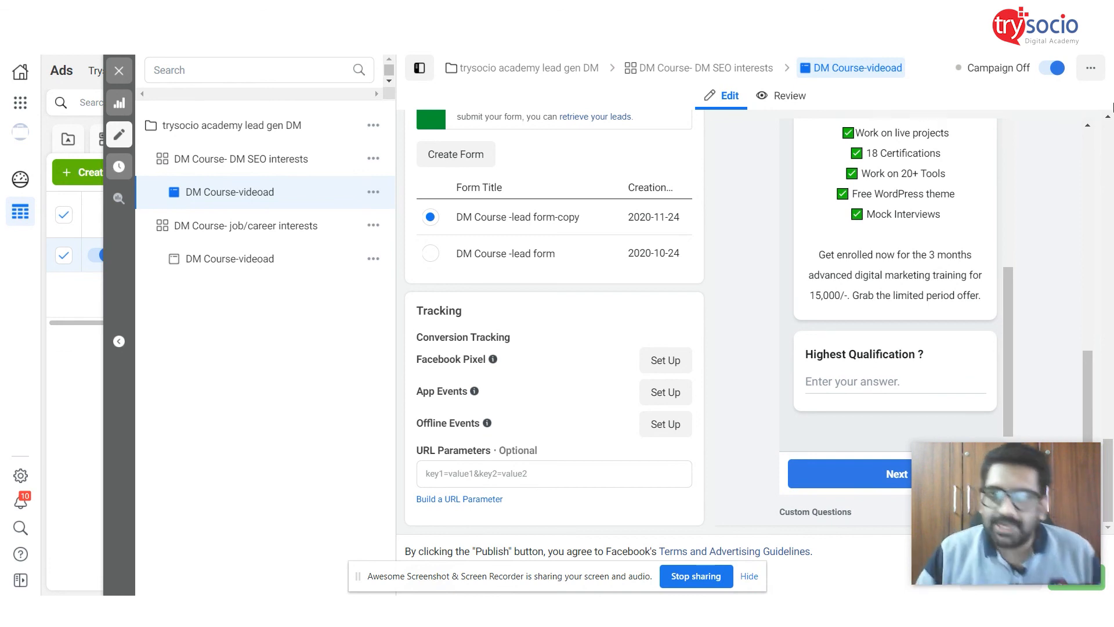
scroll(994, 253, up, 1)
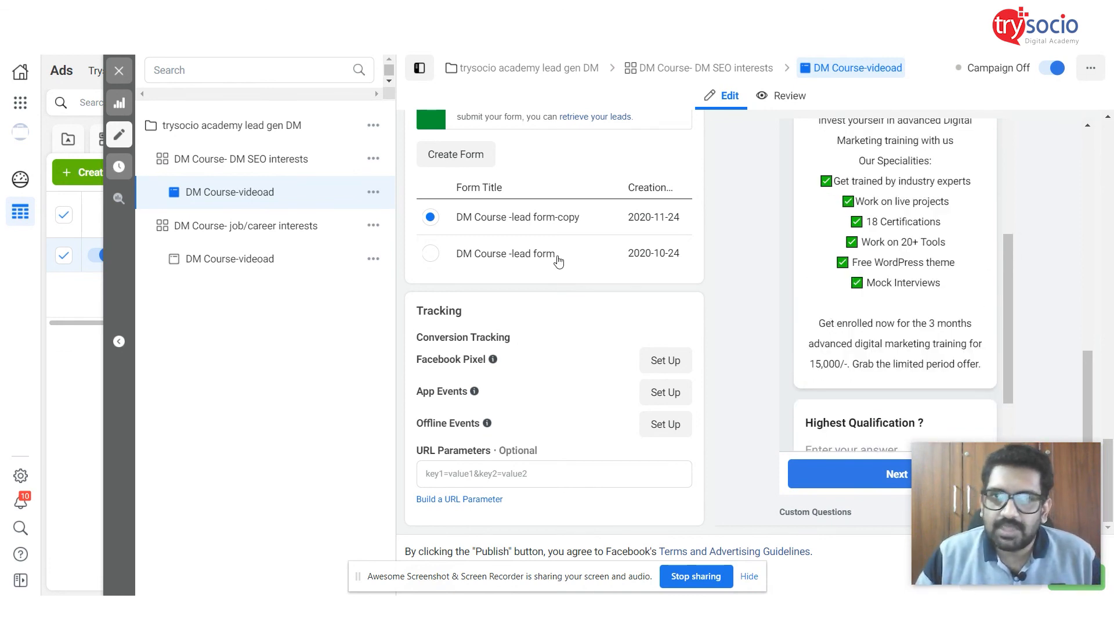